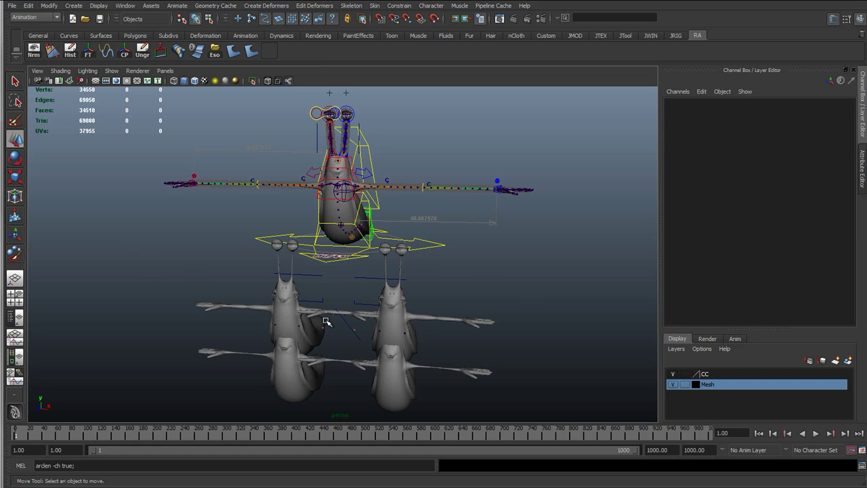
Select the left antenna-stretch blend mesh and add the right antenna-stretch blend mesh to the selection.
right_click_drag(326, 321, 542, 323, "alt")
middle_click_drag(367, 321, 350, 260, "alt")
right_click_drag(350, 259, 448, 261, "alt")
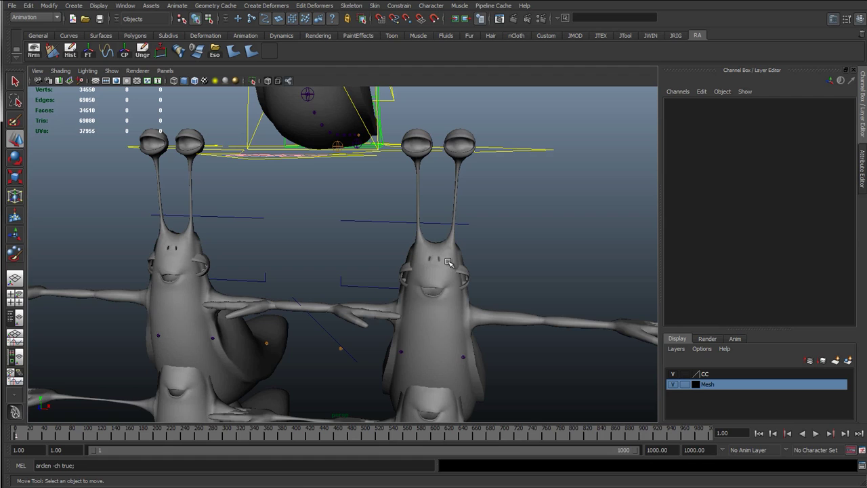
left_click(435, 245)
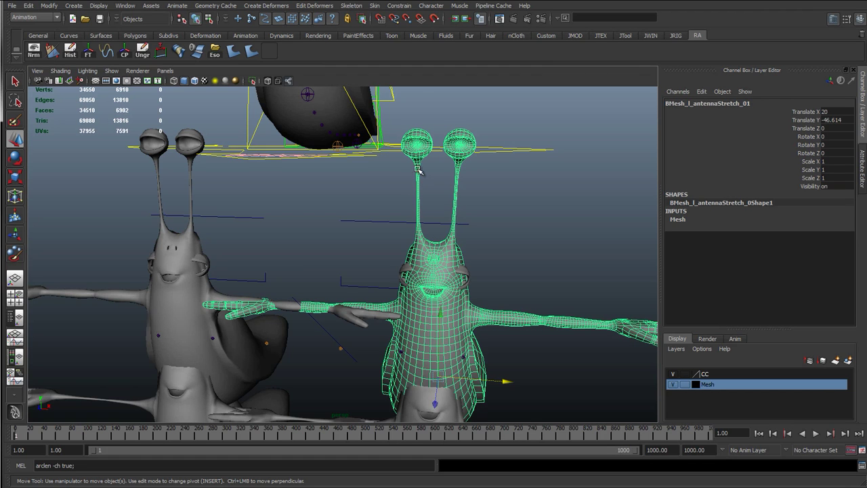
left_click_drag(342, 202, 294, 188, "alt")
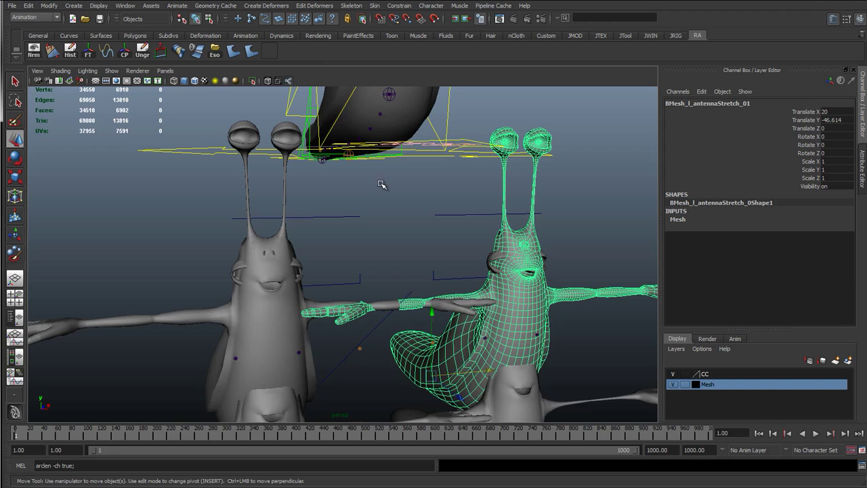
left_click_drag(382, 185, 341, 228, "alt")
left_click_drag(258, 242, 279, 256, "alt")
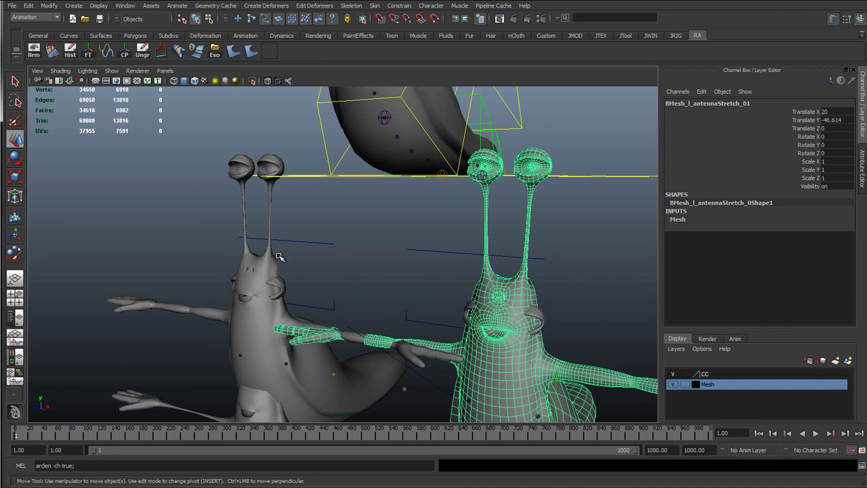
left_click(268, 253, "shift")
left_click_drag(418, 307, 474, 302, "alt")
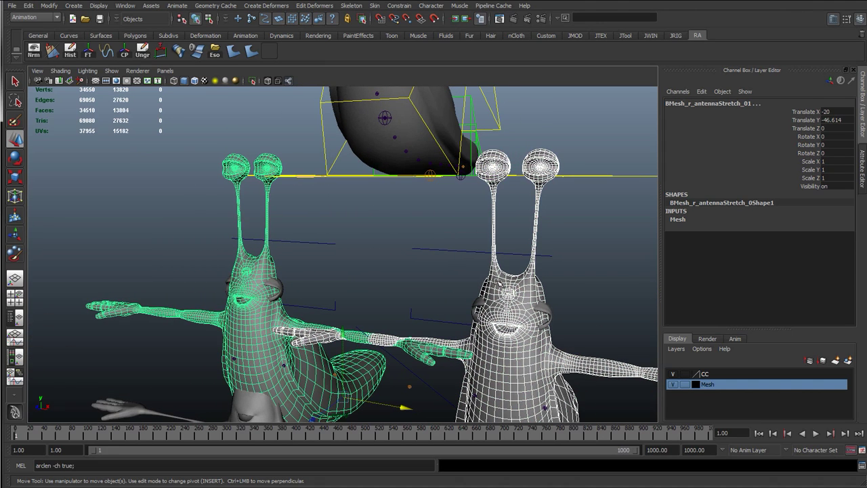
left_click(497, 283)
left_click(261, 269, "shift")
Add the rigged main body mesh last to the selection of the two antenna-stretch meshes.
middle_click_drag(317, 195, 312, 355, "alt")
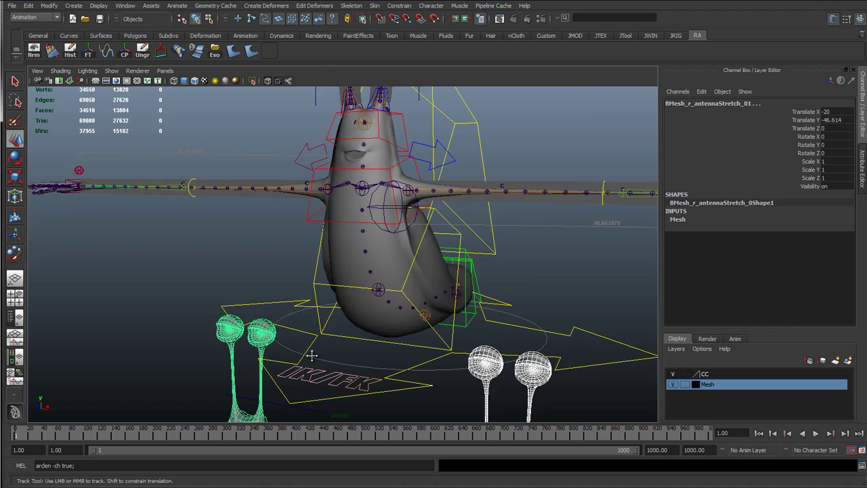
left_click_drag(311, 355, 325, 276, "alt")
left_click(332, 281)
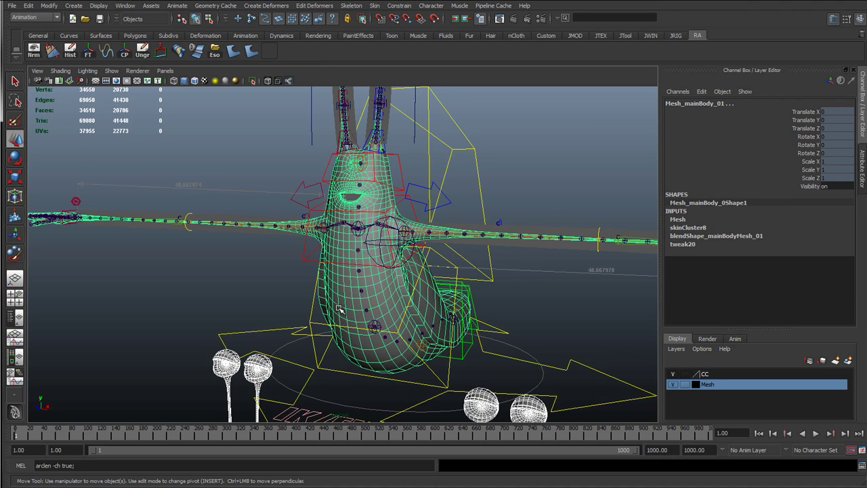
scroll(396, 302, "down", 3)
middle_click_drag(415, 292, 376, 288, "alt")
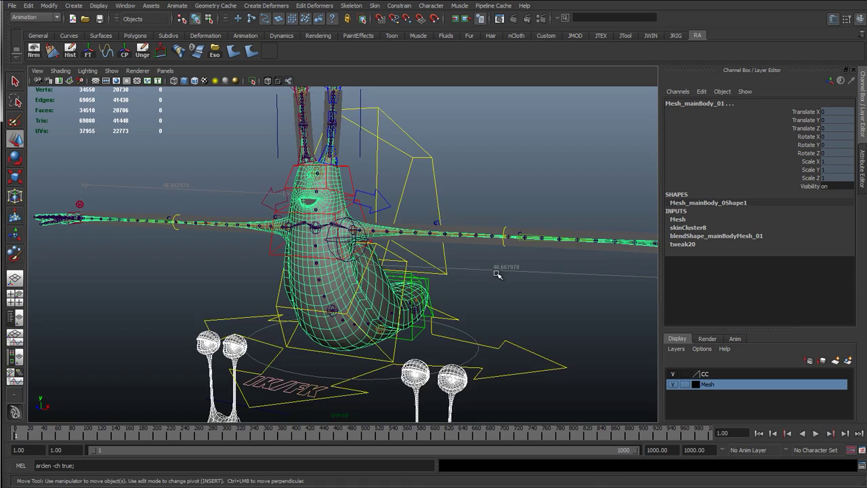
scroll(497, 274, "down", 3)
middle_click_drag(414, 271, 399, 115, "alt")
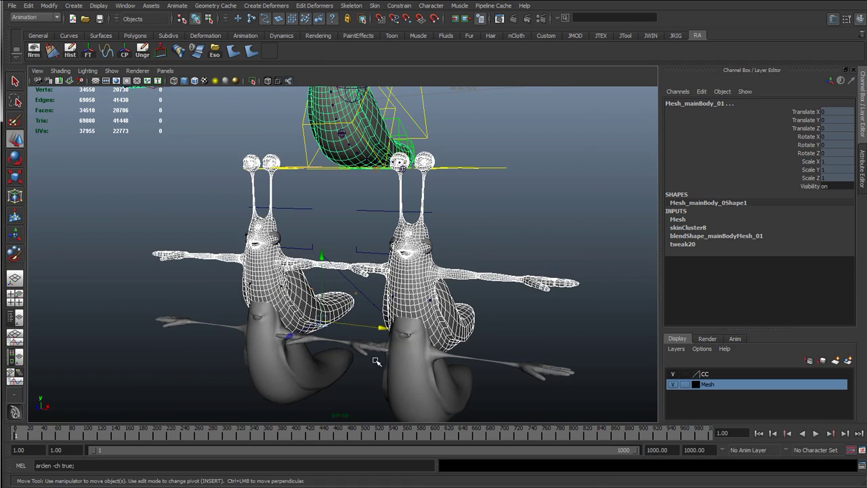
middle_click_drag(357, 158, 359, 404, "alt")
scroll(382, 319, "up", 3)
middle_click_drag(381, 319, 372, 216, "alt")
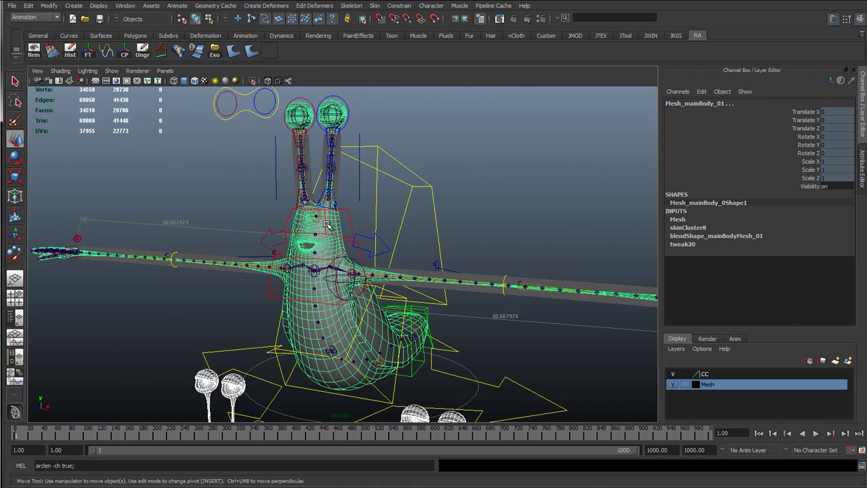
Open the Add Blend Shape Target options and reset them to their defaults.
left_click(312, 6)
mouse_move(326, 31)
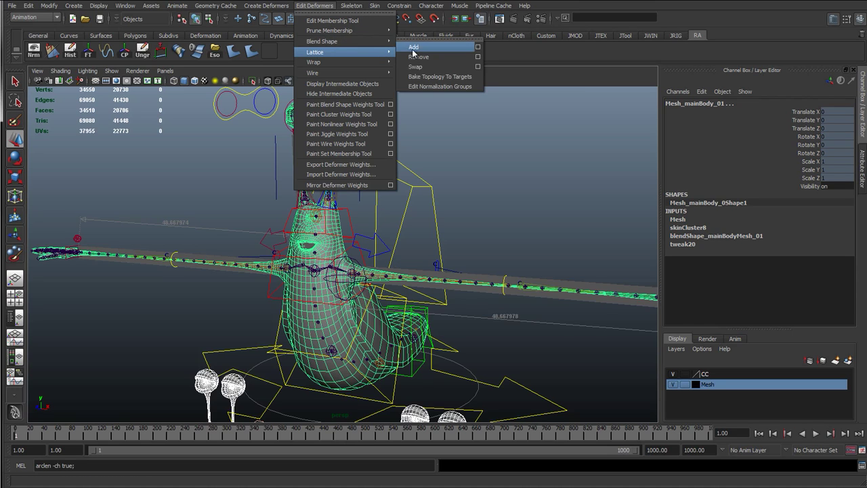
left_click(478, 48)
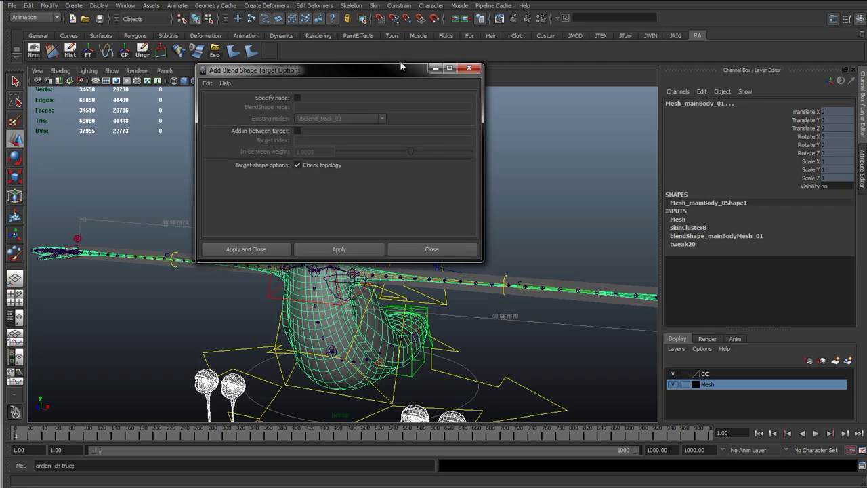
left_click_drag(406, 73, 305, 124)
left_click(103, 128)
left_click(111, 147)
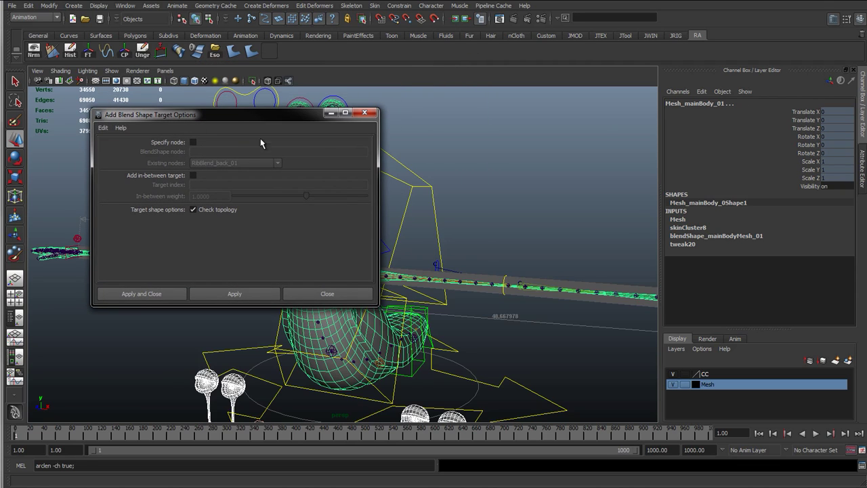
Add the antenna-stretch meshes as targets to the existing blendShape_mainBodyMesh_01 node and close the options.
left_click(193, 143)
left_click(206, 152)
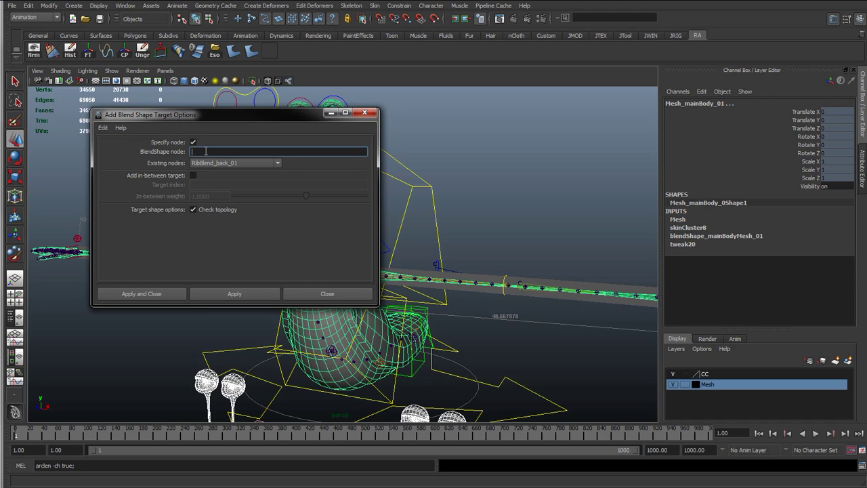
left_click(240, 163)
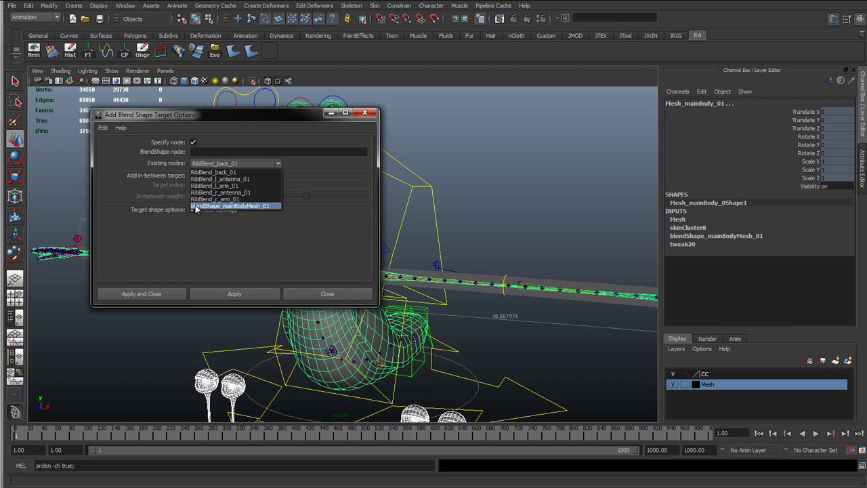
left_click(265, 207)
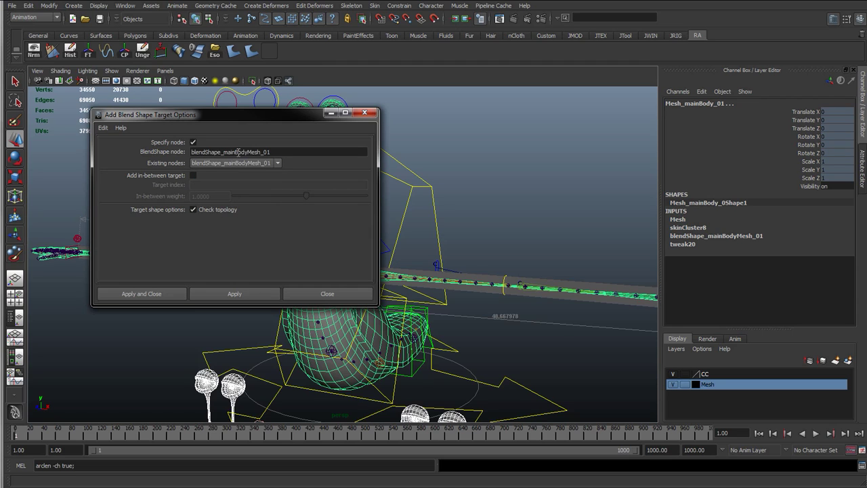
left_click(234, 293)
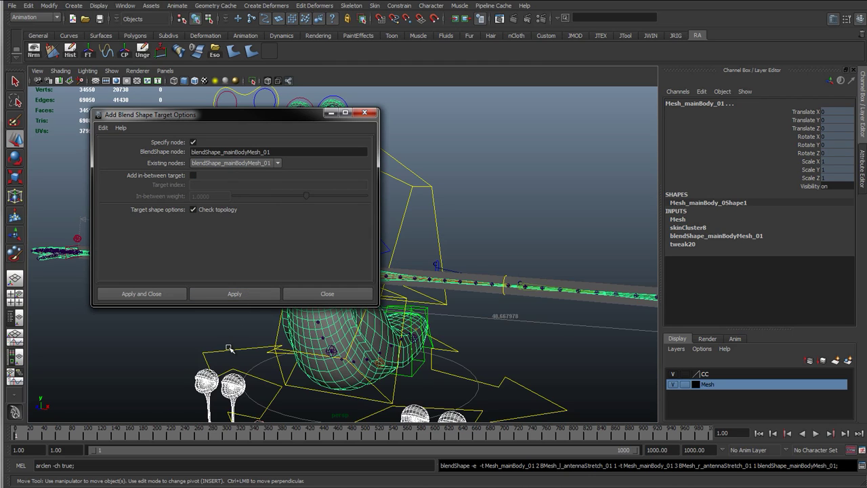
left_click(329, 294)
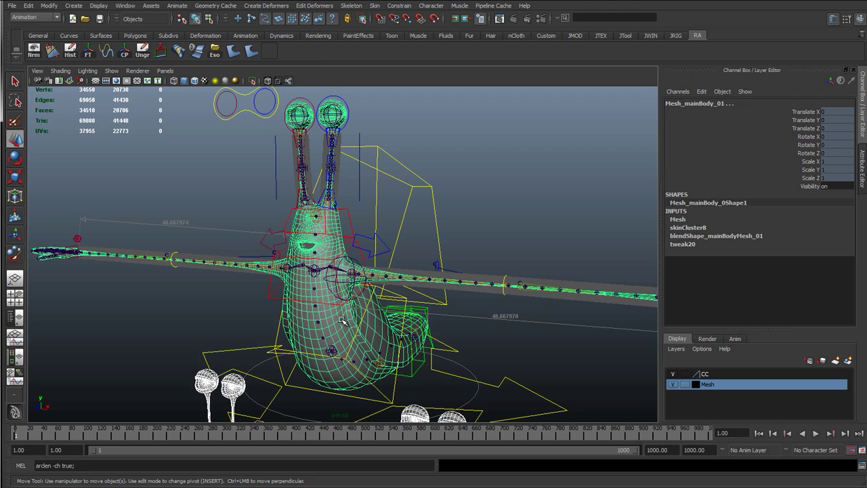
Test the left and right antennaStretch weights of blendShape_mainBodyMesh_01 with a value of 1, and return both to 0.
left_click(689, 238)
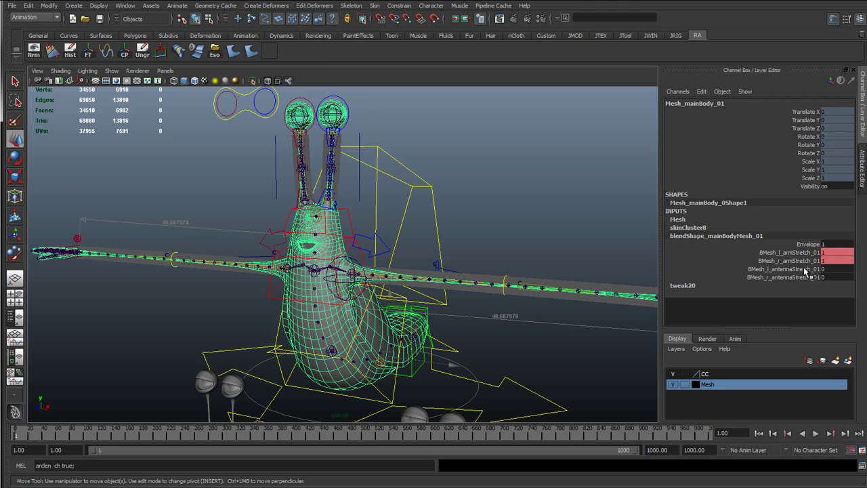
left_click_drag(805, 270, 806, 277)
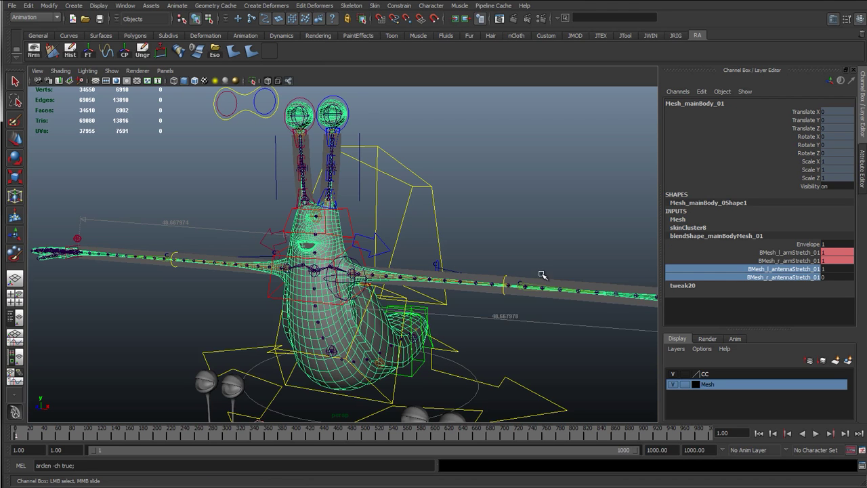
middle_click_drag(338, 192, 397, 296, "alt")
right_click_drag(397, 296, 550, 321, "alt")
middle_click_drag(550, 321, 382, 278, "alt")
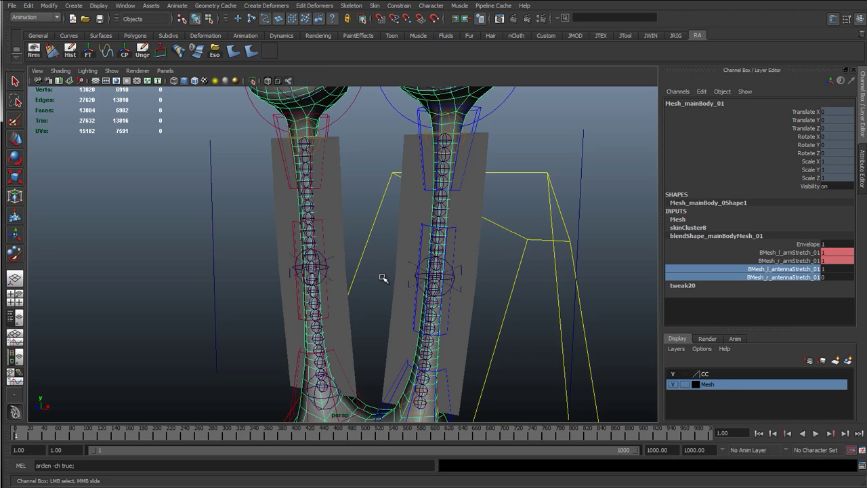
scroll(365, 277, "down", 6)
left_click_drag(388, 256, 489, 227, "alt")
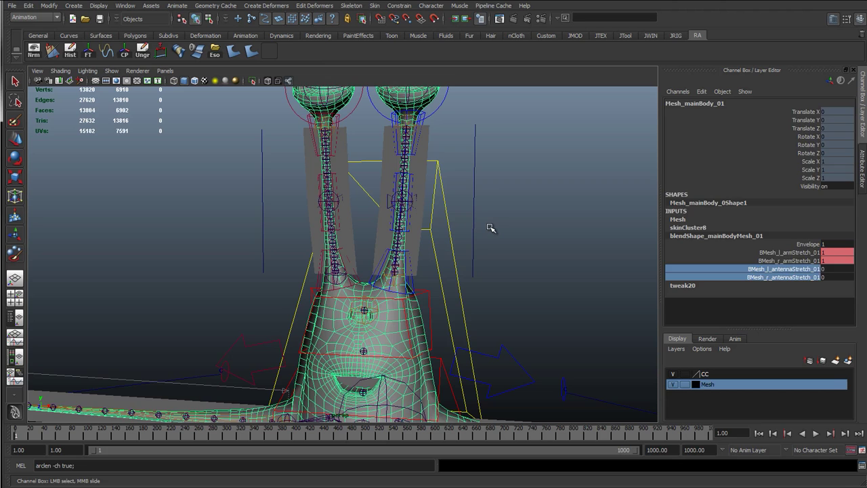
Try pulling the left eye control outward and upward to check the antenna's stretch, and undo the move.
left_click(492, 228)
scroll(417, 237, "down", 4)
right_click_drag(422, 239, 464, 238, "alt")
left_click_drag(433, 239, 325, 236, "alt")
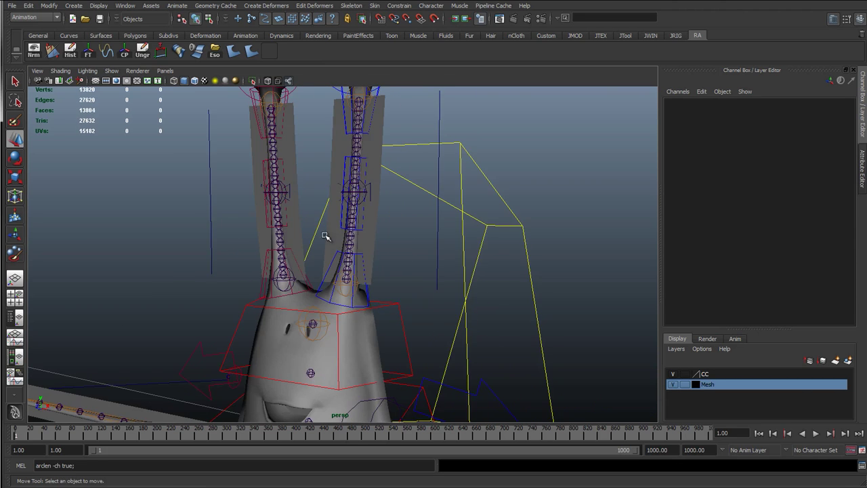
middle_click_drag(335, 145, 337, 266, "alt")
left_click(350, 136)
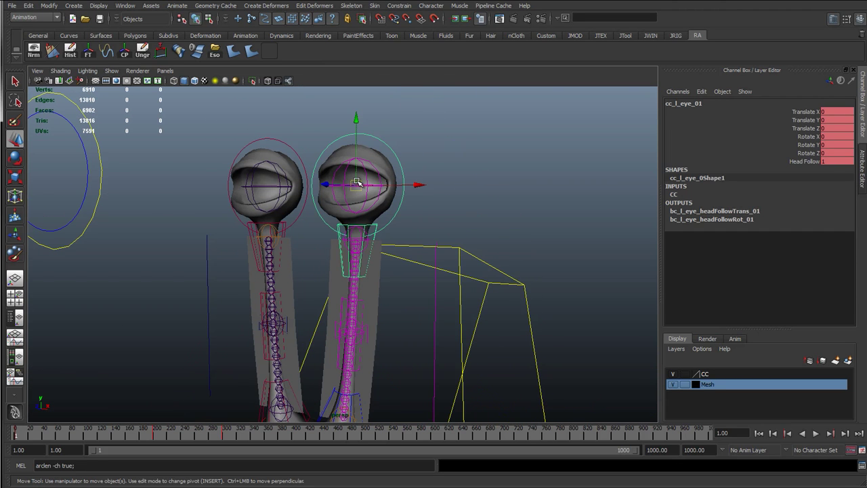
left_click_drag(359, 182, 338, 175)
middle_click_drag(338, 176, 451, 117)
left_click_drag(451, 117, 450, 108)
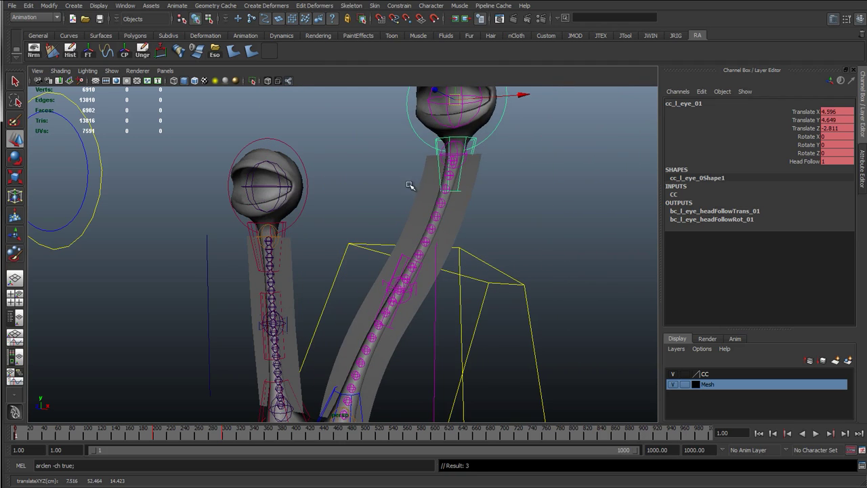
key("ctrl+z")
left_click_drag(332, 252, 361, 261, "alt")
left_click(362, 230)
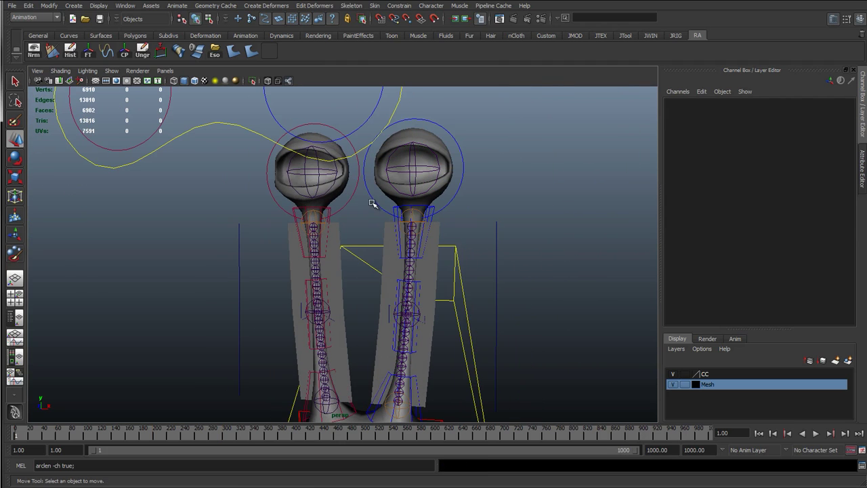
Reselect the left eye control, try stretching the antenna with a second set of moves, and undo them.
left_click(374, 202)
scroll(378, 218, "down", 3)
middle_click_drag(378, 218, 278, 275, "alt")
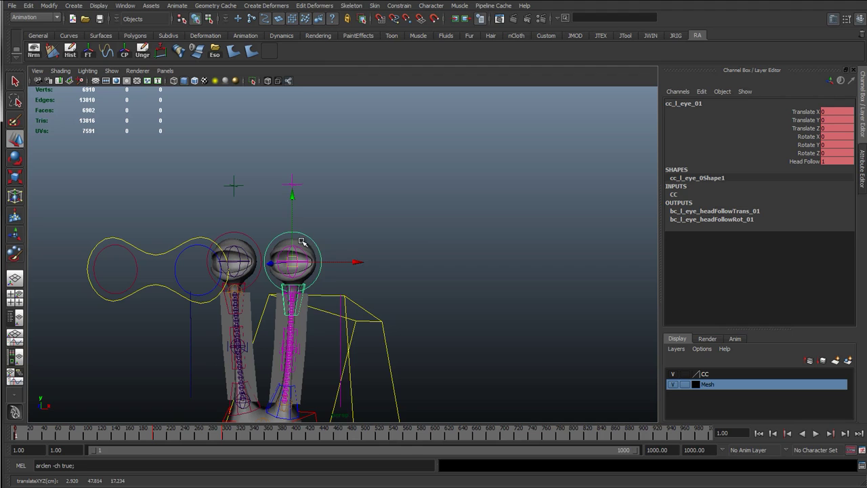
middle_click_drag(300, 244, 338, 211)
left_click_drag(341, 172, 327, 65)
right_click_drag(317, 220, 295, 294, "alt")
key("ctrl+z")
right_click_drag(352, 300, 387, 271, "alt")
key("ctrl+z")
middle_click_drag(360, 263, 374, 237, "alt")
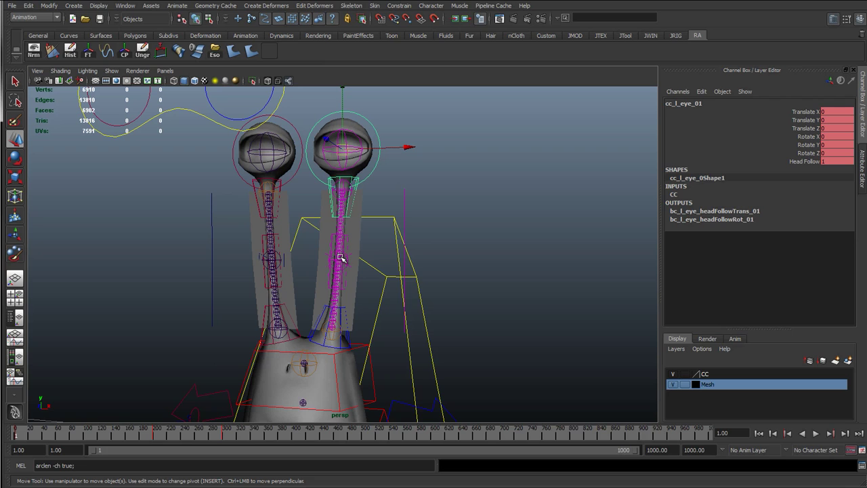
Set Sine Weight to 1 and Sine Amplitude to 0.8 on the left mid-antenna control.
left_click(343, 236)
right_click_drag(434, 288, 411, 291, "alt")
right_click_drag(325, 270, 352, 274, "alt")
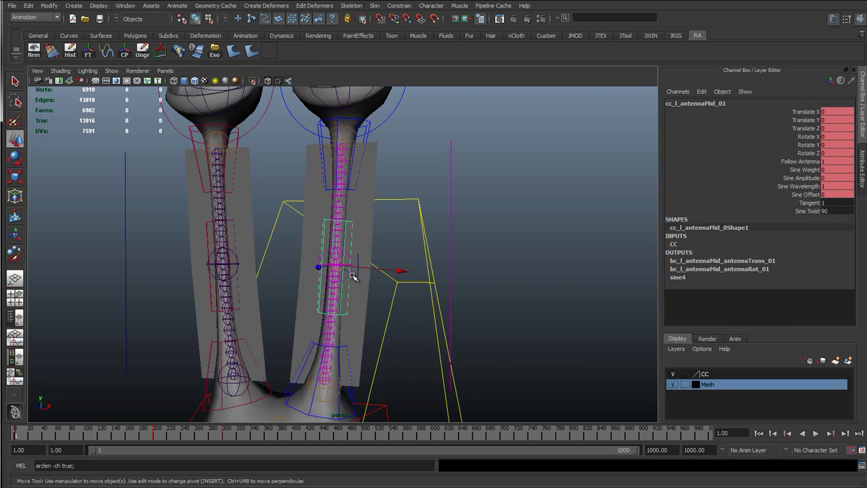
scroll(343, 237, "down", 3)
scroll(493, 274, "up", 3)
left_click(798, 171)
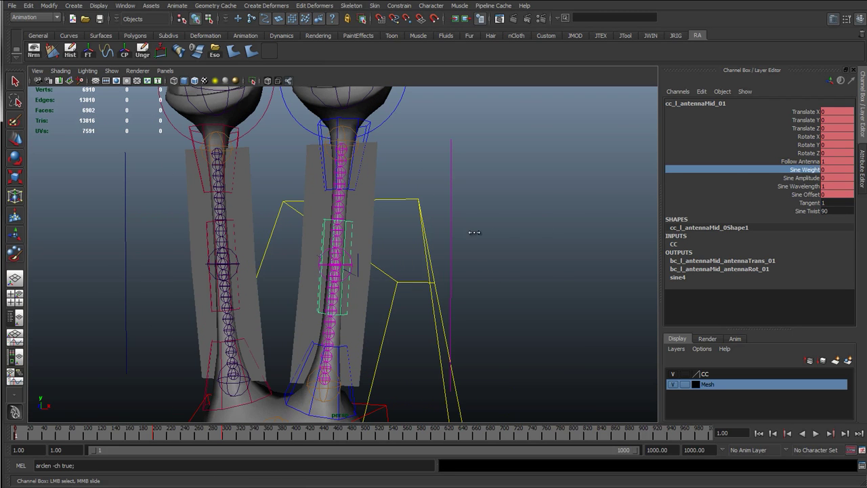
left_click(799, 179)
middle_click_drag(605, 210, 519, 218)
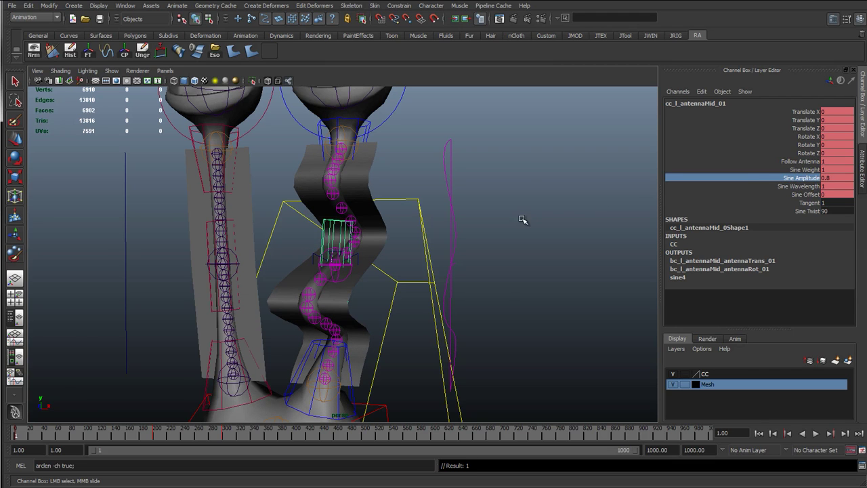
Set the left mid-antenna control's Sine Twist to -3.8 and inspect the bent antenna up close.
left_click(794, 195)
left_click(806, 210)
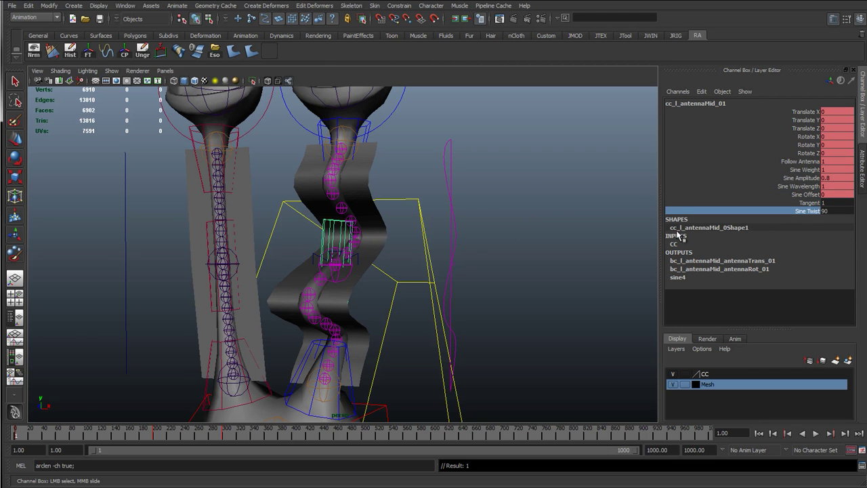
middle_click_drag(442, 265, 359, 161)
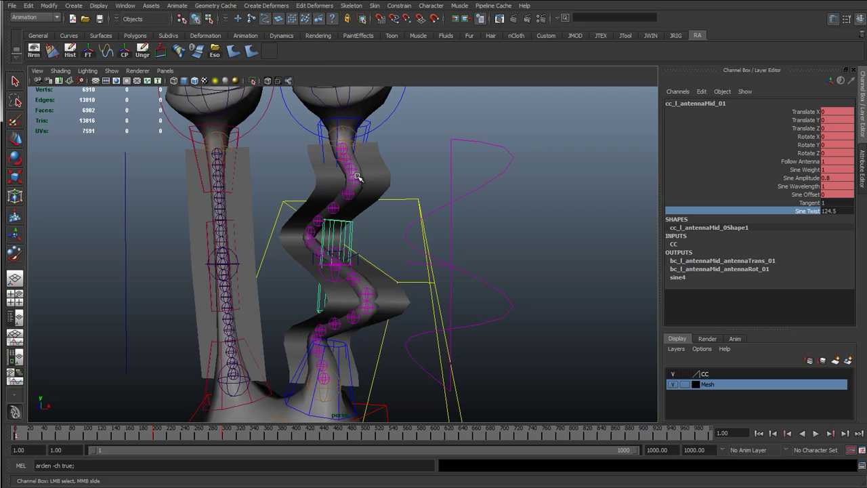
middle_click_drag(541, 333, 183, 343)
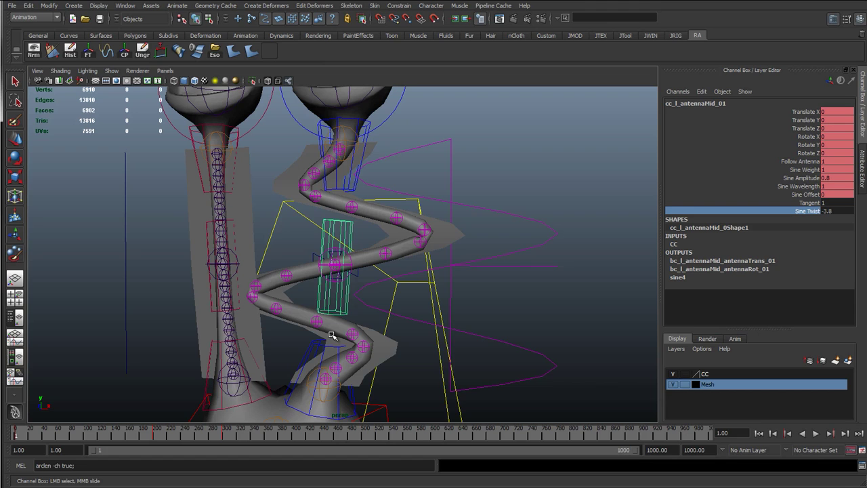
middle_click_drag(347, 305, 368, 271, "alt")
right_click_drag(368, 271, 445, 291, "alt")
left_click_drag(445, 290, 410, 342, "alt")
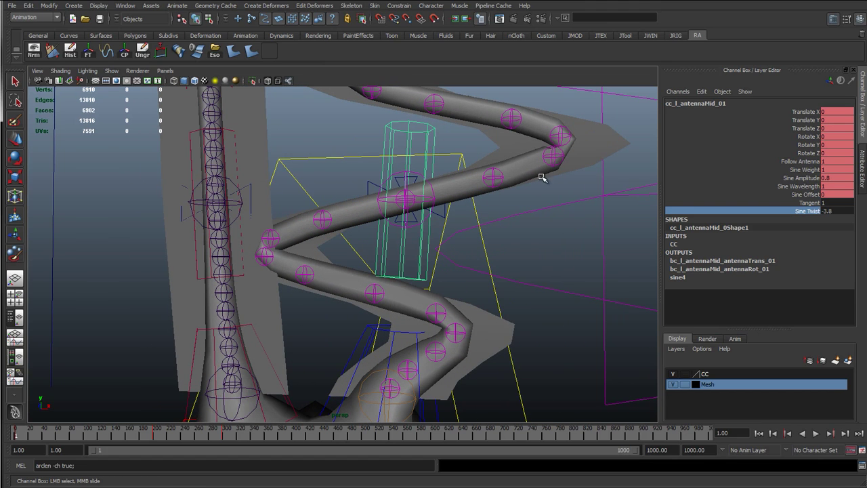
Set Sine Twist back to 0 on the left mid-antenna control.
right_click_drag(406, 123, 384, 203, "alt")
right_click_drag(420, 239, 357, 242, "alt")
middle_click_drag(374, 227, 351, 291, "alt")
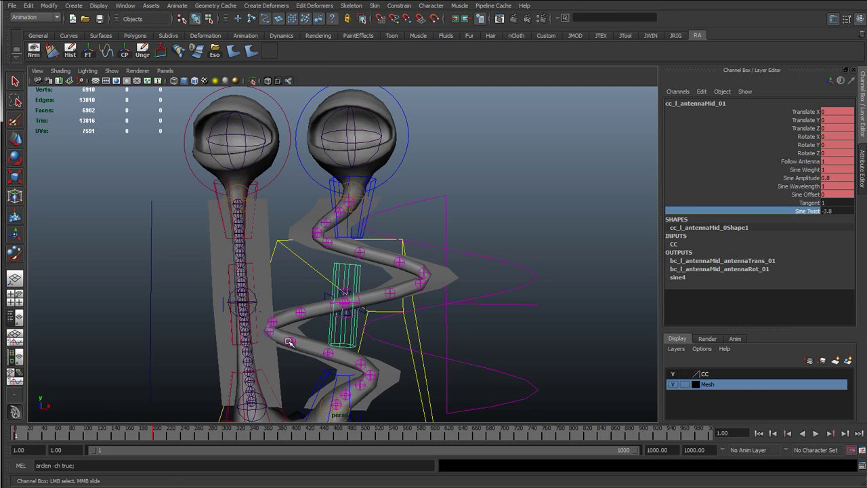
middle_click_drag(360, 373, 348, 311, "alt")
right_click_drag(371, 315, 511, 291, "alt")
left_click(842, 211)
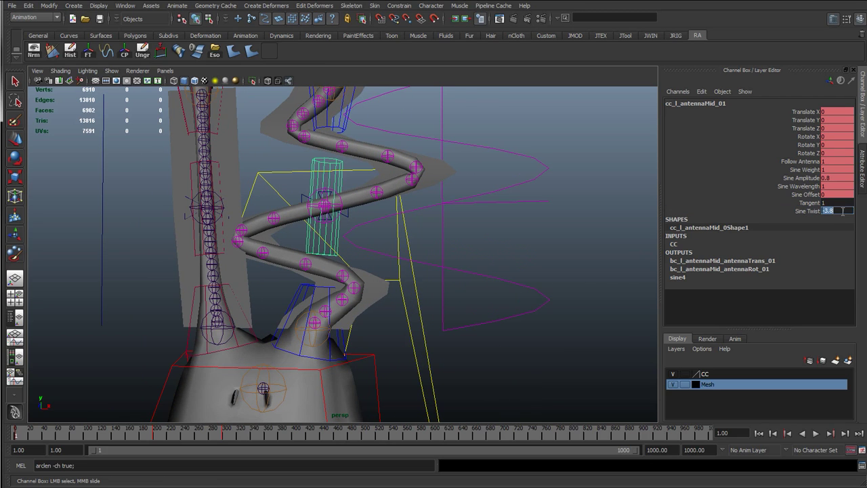
type("0")
key("Return")
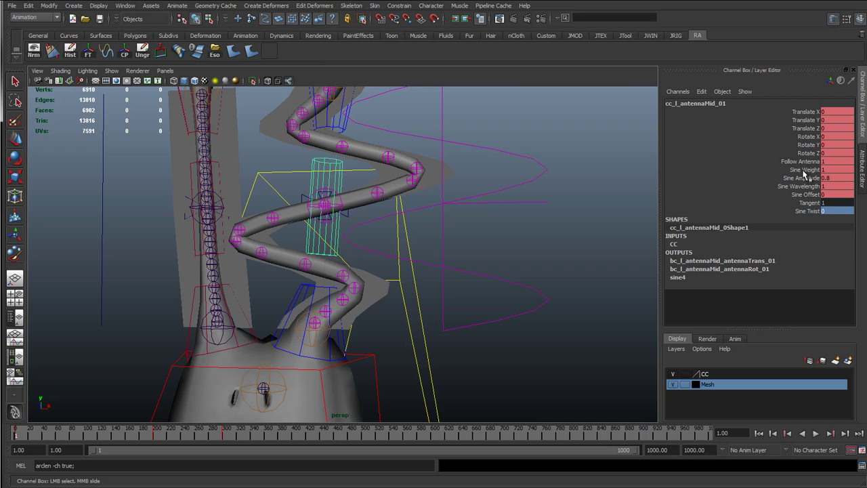
Reduce Sine Weight to 0 on the left mid-antenna control and deselect it.
left_click(804, 170)
middle_click_drag(470, 209, 354, 237)
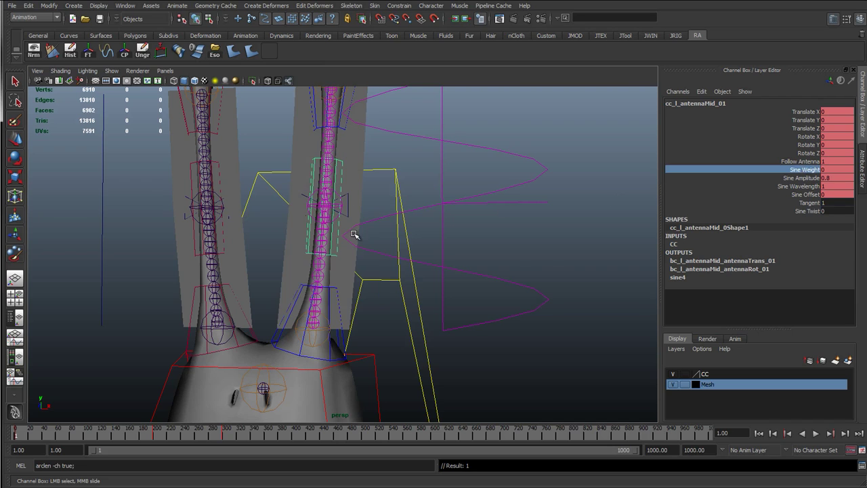
key("w")
left_click(423, 170)
right_click_drag(424, 169, 405, 205, "alt")
left_click_drag(371, 212, 300, 230, "alt")
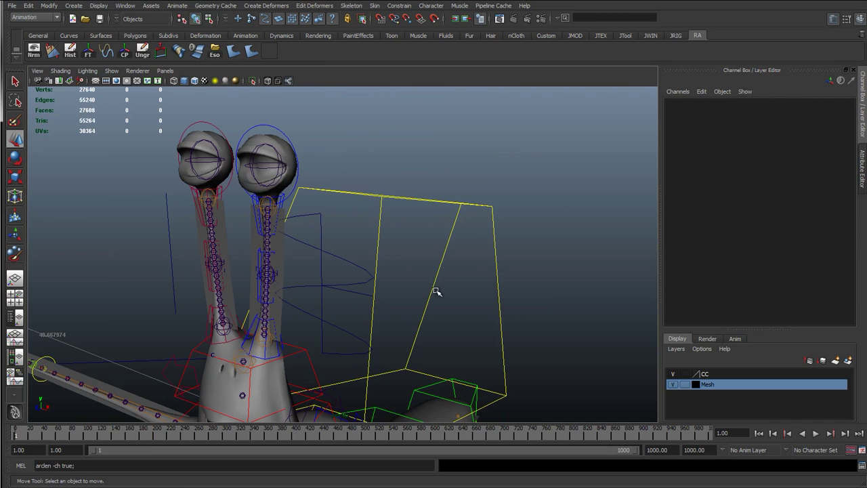
Hide the Mesh layer and limit the viewport display to joints only.
left_click(672, 384)
left_click_drag(386, 287, 349, 264, "alt")
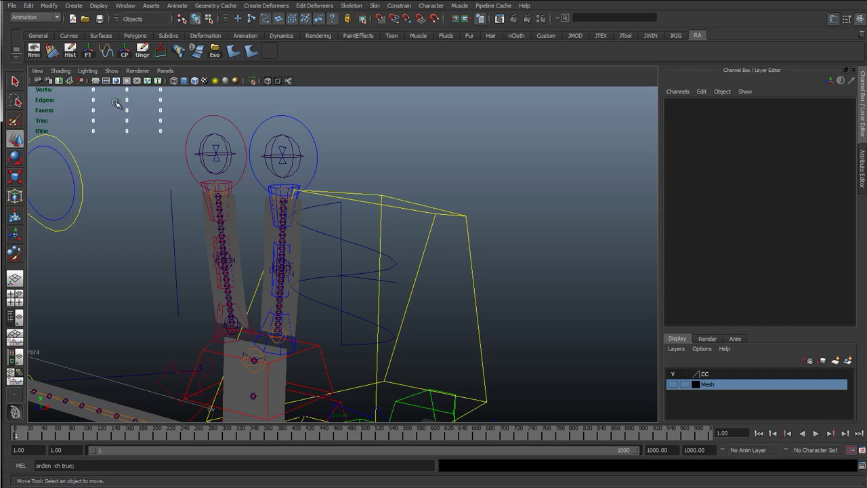
left_click(112, 71)
left_click(122, 106)
left_click(112, 70)
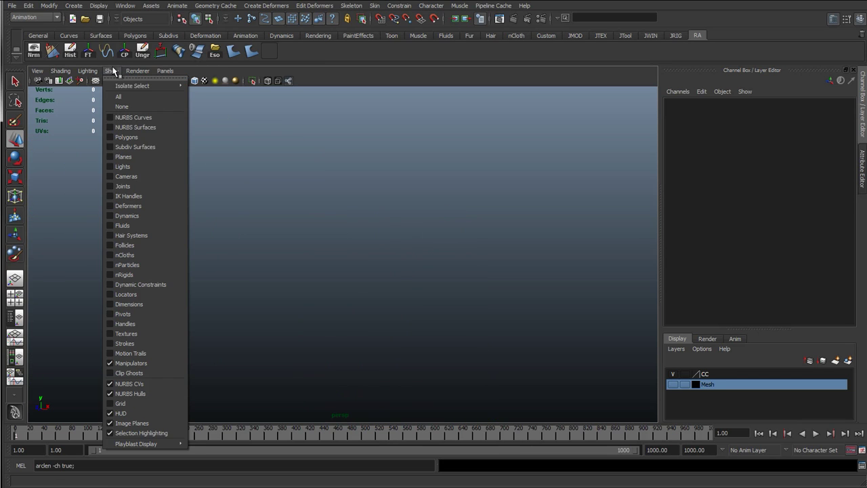
left_click(132, 188)
Examine the joint chains of both antennae from several angles.
left_click_drag(289, 301, 271, 286, "alt")
middle_click_drag(260, 283, 315, 267, "alt")
right_click_drag(315, 267, 322, 295, "alt")
mouse_move(316, 242)
middle_mouse_down("alt")
mouse_move(309, 296)
mouse_move(316, 251)
middle_mouse_up("alt")
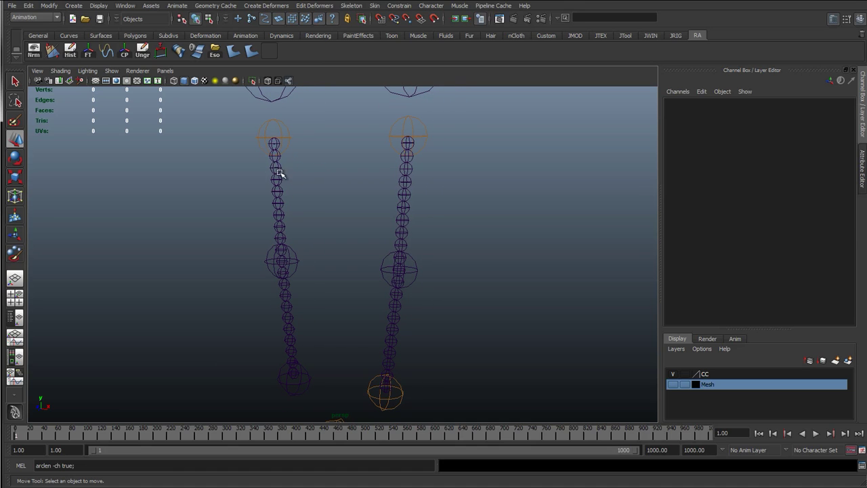
left_click_drag(288, 366, 330, 308, "alt")
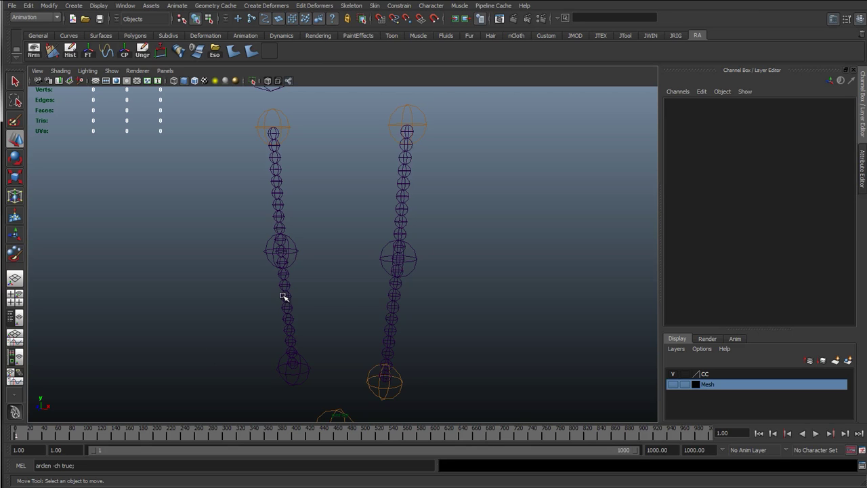
left_click_drag(340, 300, 399, 296, "alt")
middle_click_drag(554, 363, 478, 354, "alt")
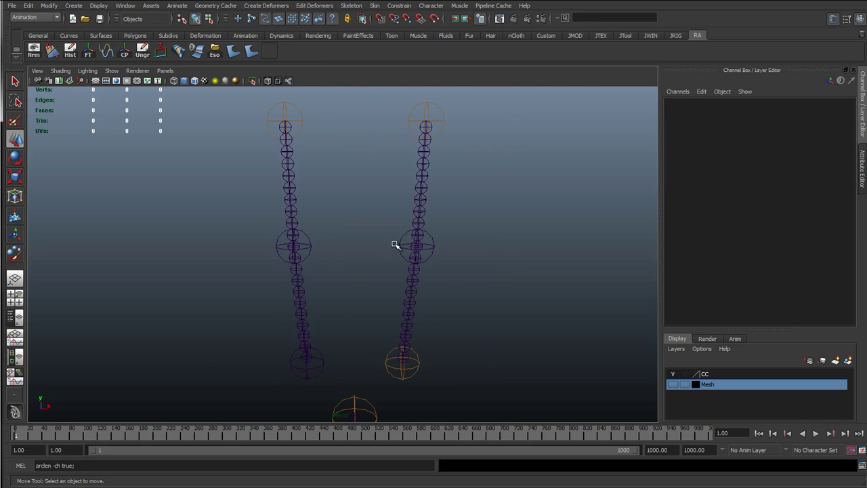
middle_click_drag(348, 197, 335, 189, "alt")
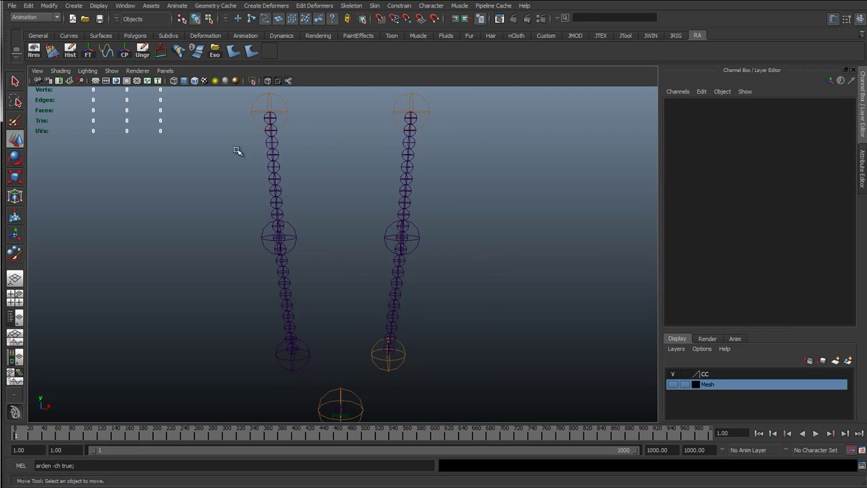
Choose the EP Curve Tool with a 1 Linear curve degree and close its settings.
left_click(68, 35)
double_click(70, 51)
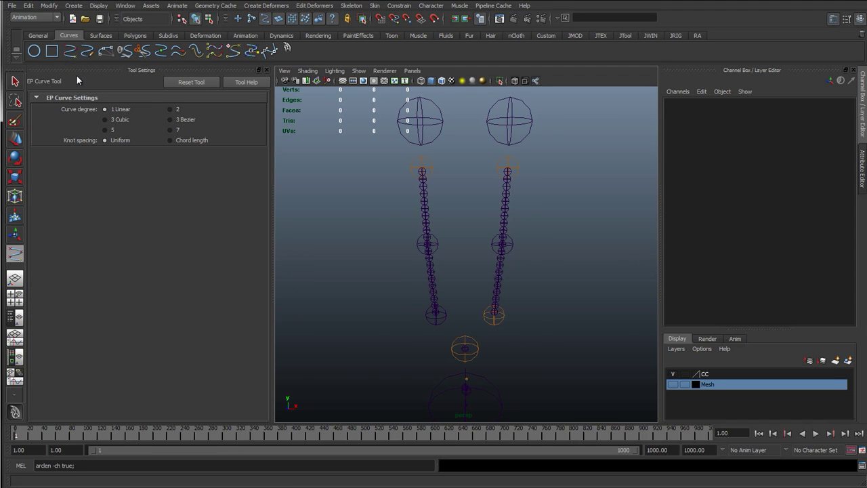
left_click(267, 71)
left_click_drag(273, 160, 208, 228, "alt")
middle_click_drag(208, 228, 277, 209, "alt")
right_click_drag(277, 210, 310, 139, "alt")
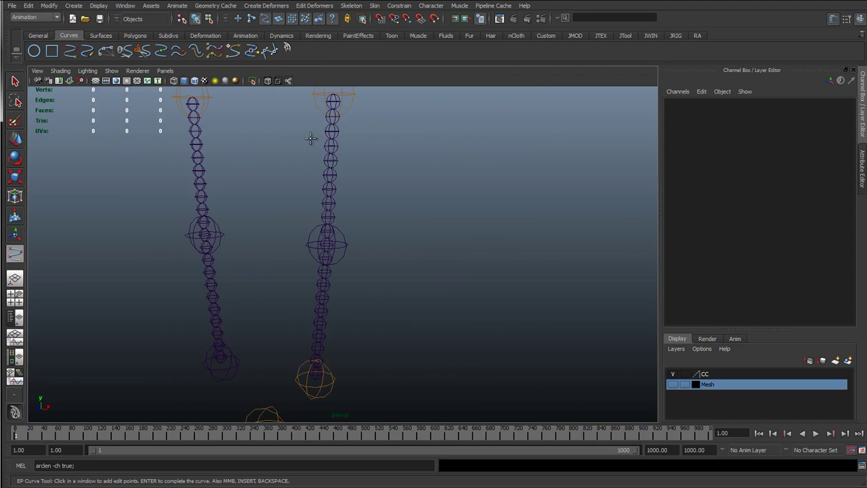
left_click_drag(269, 187, 357, 143, "alt")
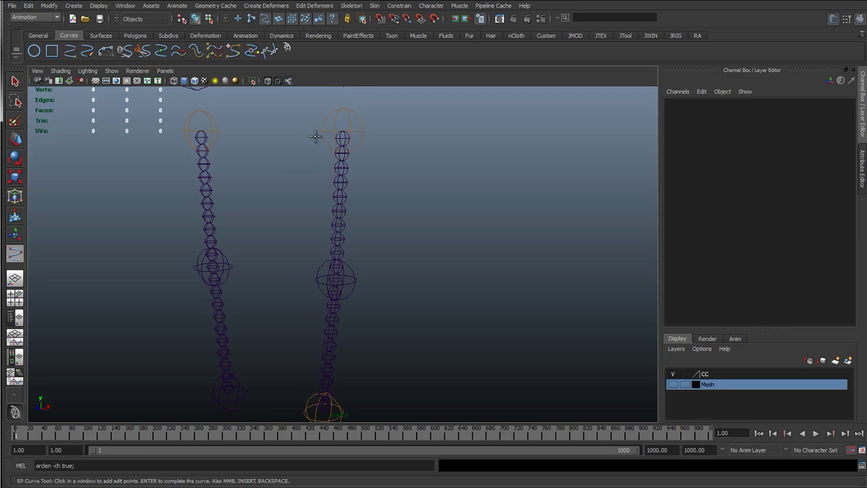
Start an EP curve at the uppermost joint of the left antenna.
left_click(72, 53)
left_click(347, 137)
scroll(364, 133, "up", 2)
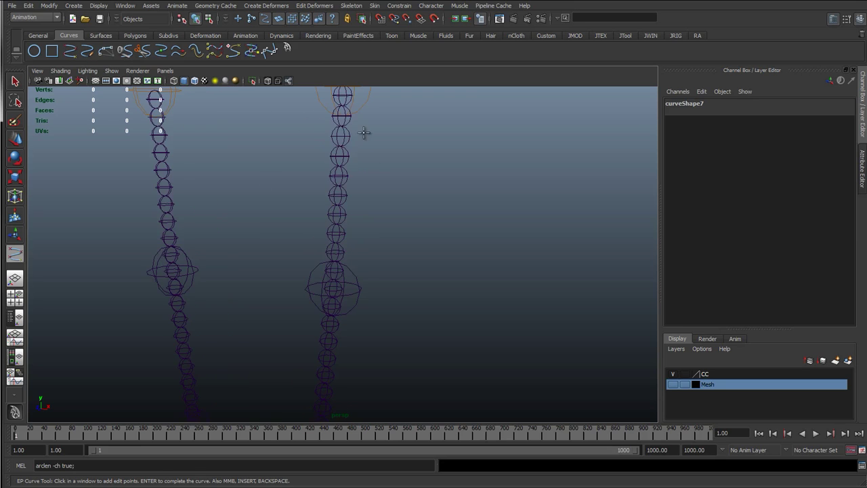
left_click_drag(363, 133, 326, 276, "alt")
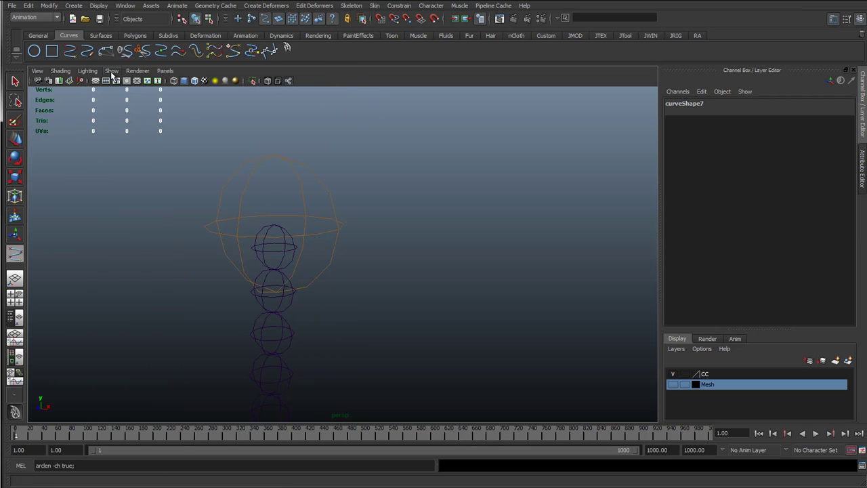
Show NURBS curves in the viewport and hide the CC layer while keeping the curve in progress.
left_click(113, 72)
left_click(135, 119)
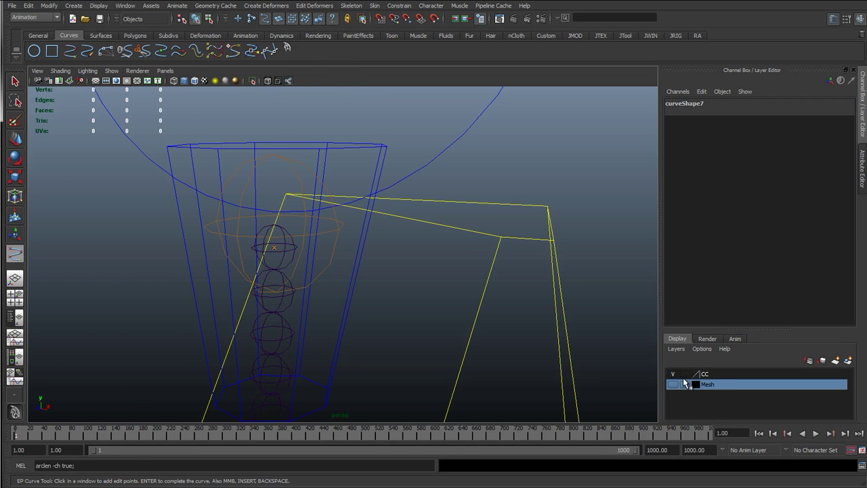
left_click(674, 374)
right_click_drag(419, 309, 277, 323, "alt")
middle_click_drag(378, 261, 384, 292, "alt")
right_click_drag(384, 292, 467, 288, "alt")
key("v")
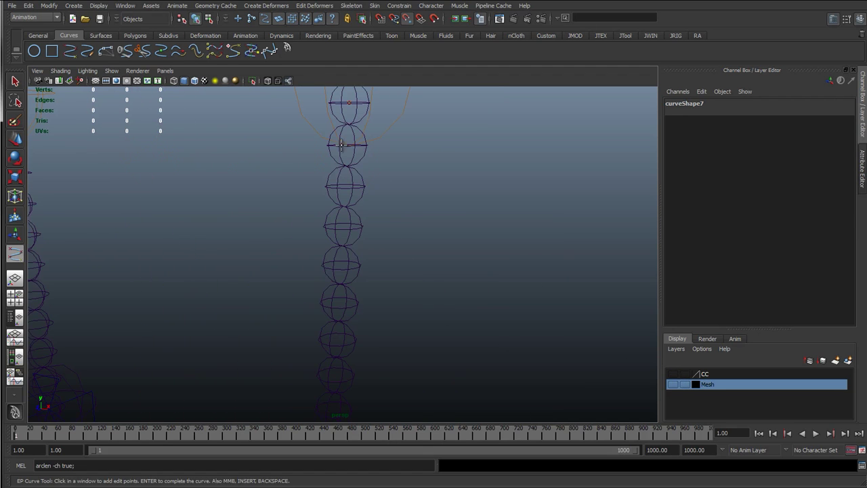
Snap successive curve points to the left antenna's upper joints, working down toward the middle joint.
left_click(346, 146)
left_click(346, 185)
left_click(341, 225)
left_click(340, 265)
left_click(336, 336)
middle_click_drag(370, 270, 359, 222, "alt")
key("v")
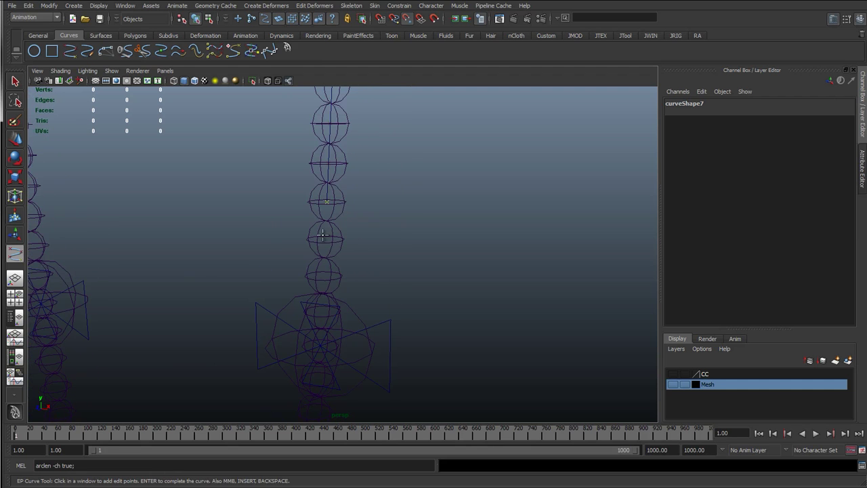
left_click(325, 236)
left_click(324, 272)
left_click_drag(327, 311, 318, 262, "alt")
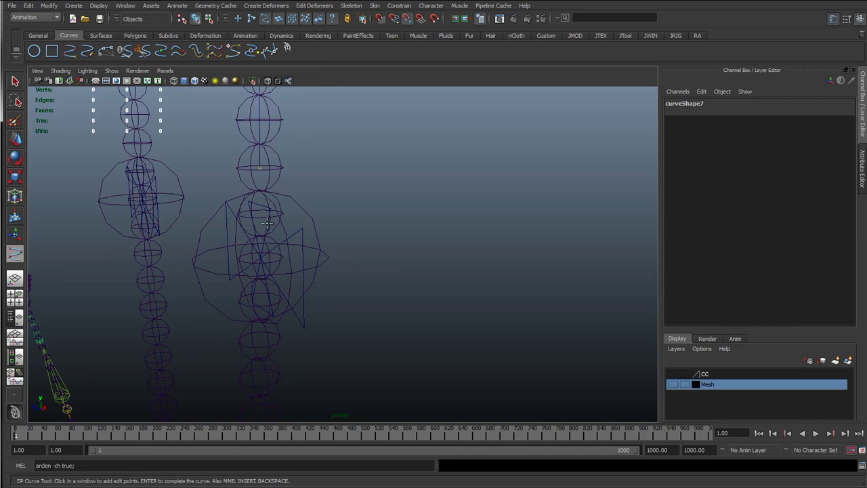
Continue the curve through the left antenna's lower joints down to its base and finish it.
left_click(258, 256)
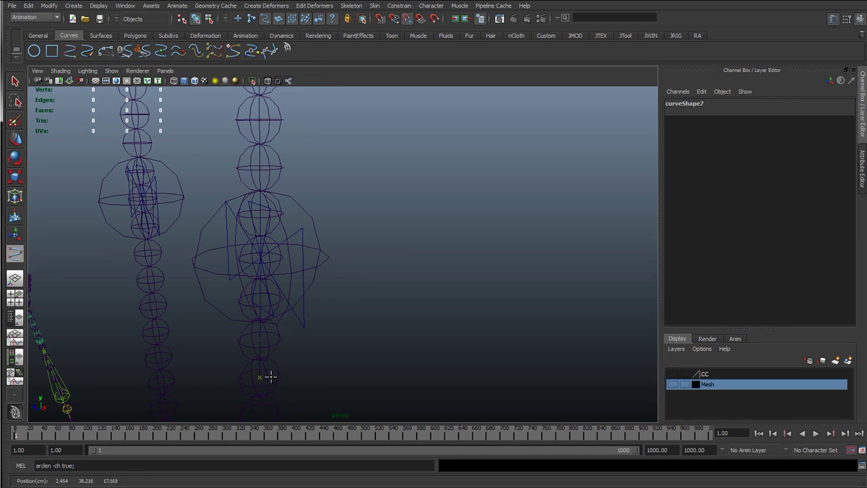
left_click_drag(269, 376, 340, 195, "alt")
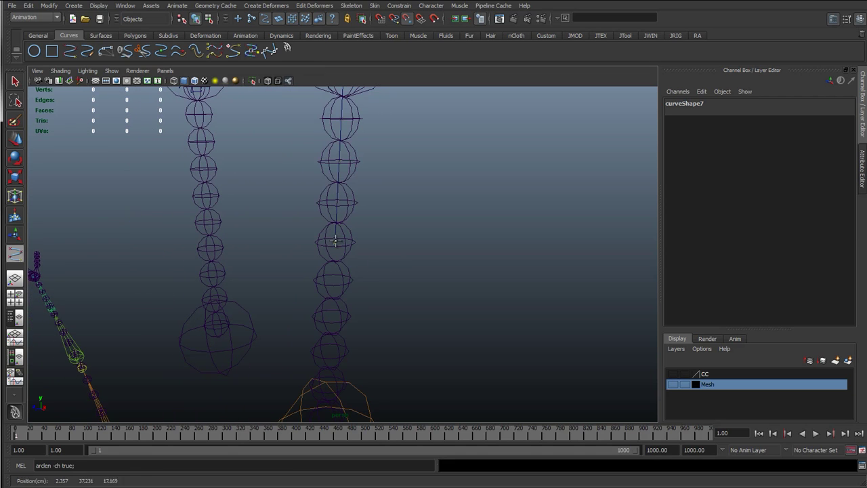
left_click(333, 280)
left_click(331, 315)
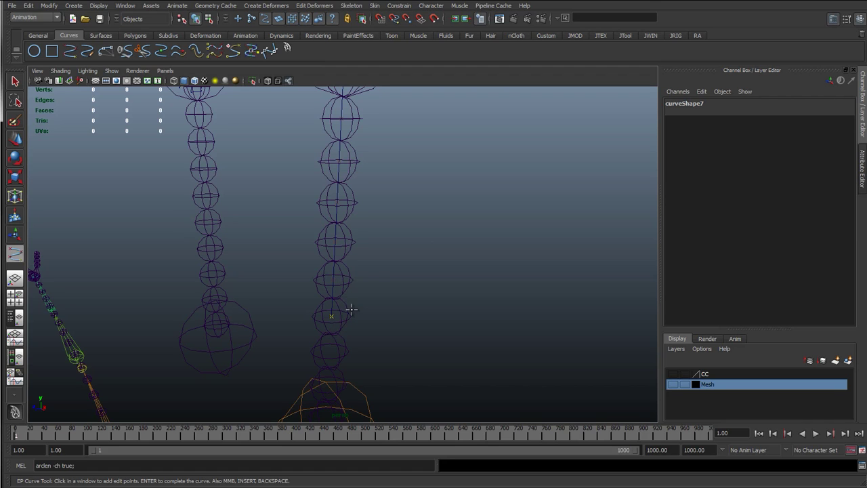
left_click_drag(359, 308, 366, 271, "alt")
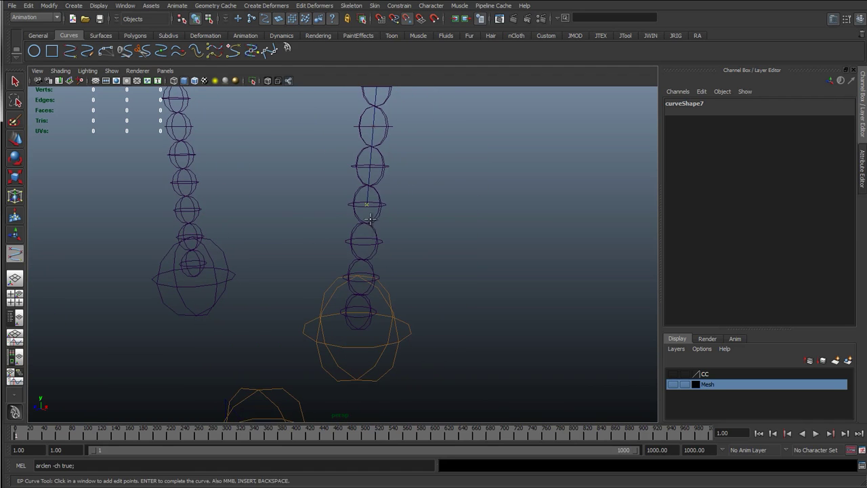
left_click(363, 275)
key("Return")
Start a second EP curve at the right antenna's uppermost joint and snap points down its upper joints.
key("w")
left_click_drag(290, 265, 316, 208, "alt")
left_click(317, 207)
key("y")
right_click_drag(313, 199, 270, 125, "alt")
middle_click_drag(271, 125, 342, 265, "alt")
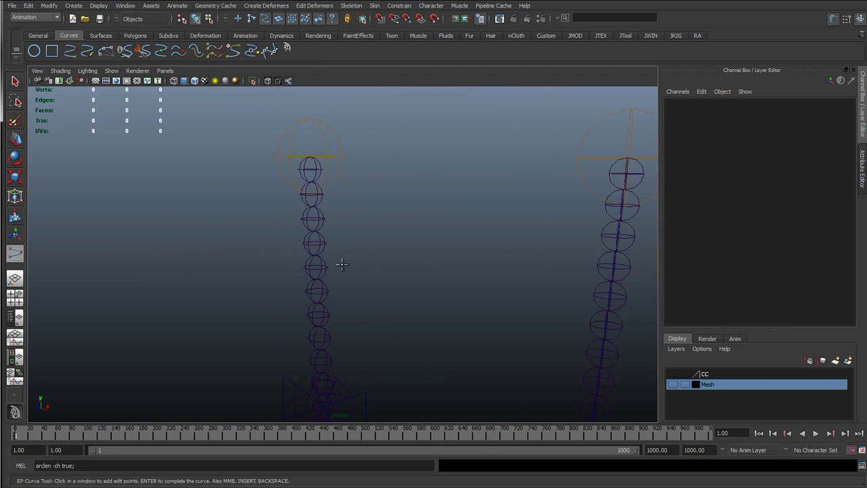
left_click_drag(342, 265, 326, 232, "alt")
left_click(316, 210)
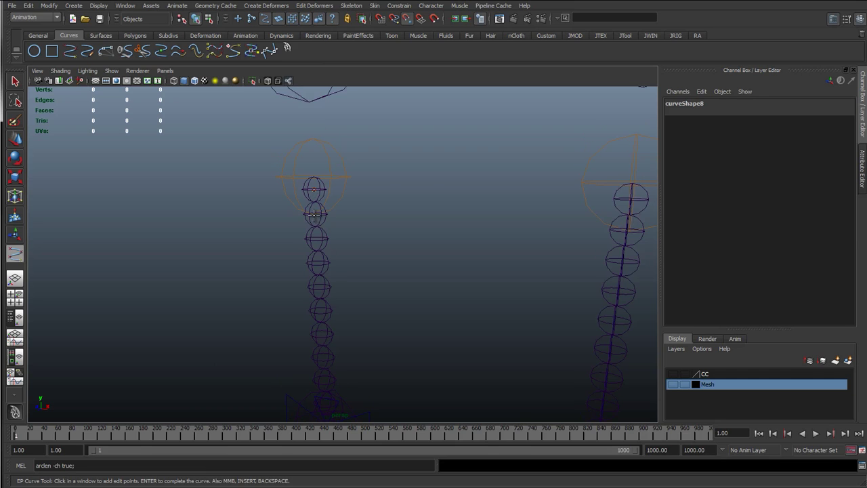
left_click(319, 286)
left_click(324, 379)
Extend the second curve through the right antenna's lower joints to its base and finish it.
middle_click_drag(358, 374, 325, 258, "alt")
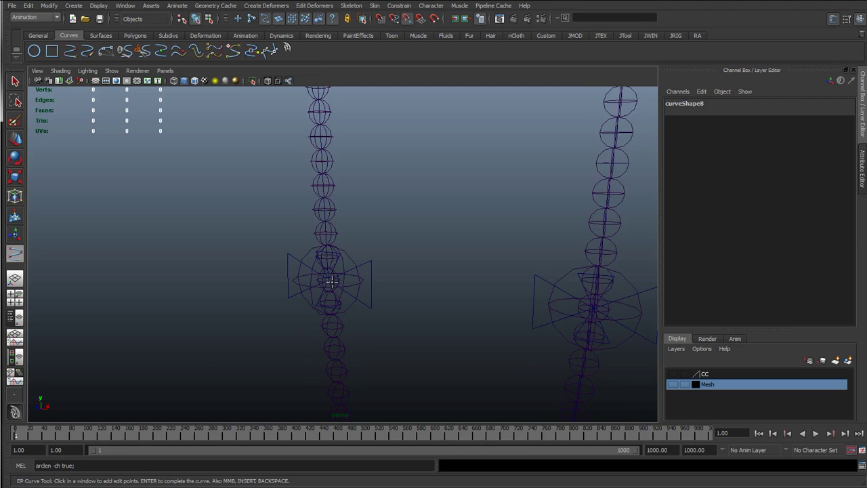
left_click(332, 325)
middle_click_drag(335, 369, 332, 195, "alt")
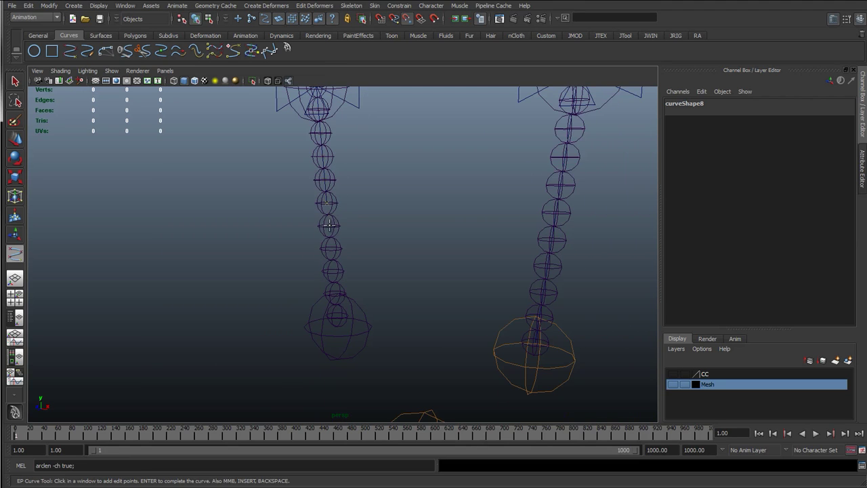
left_click(335, 293)
key("Return")
left_click(429, 253)
scroll(434, 248, "down", 5)
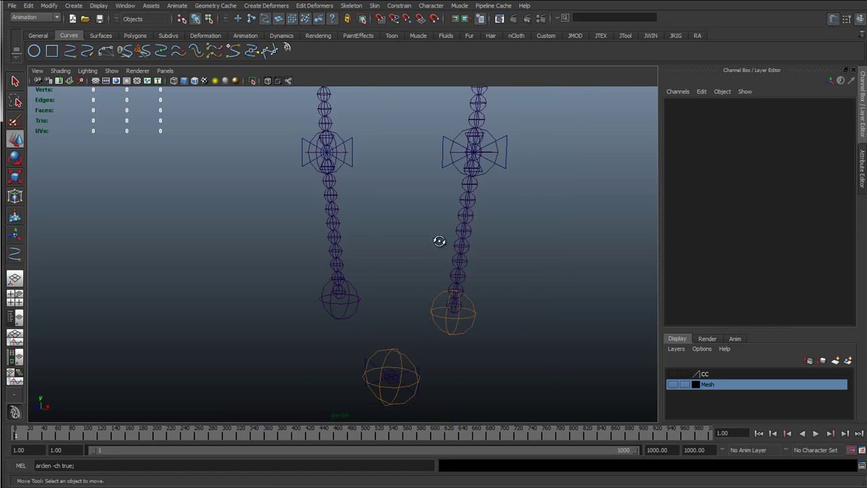
Try to box-select the left antenna's joint chain.
left_click_drag(439, 242, 468, 246, "alt")
middle_click_drag(394, 263, 288, 324, "alt")
scroll(408, 244, "down", 2)
middle_click_drag(378, 156, 405, 210, "alt")
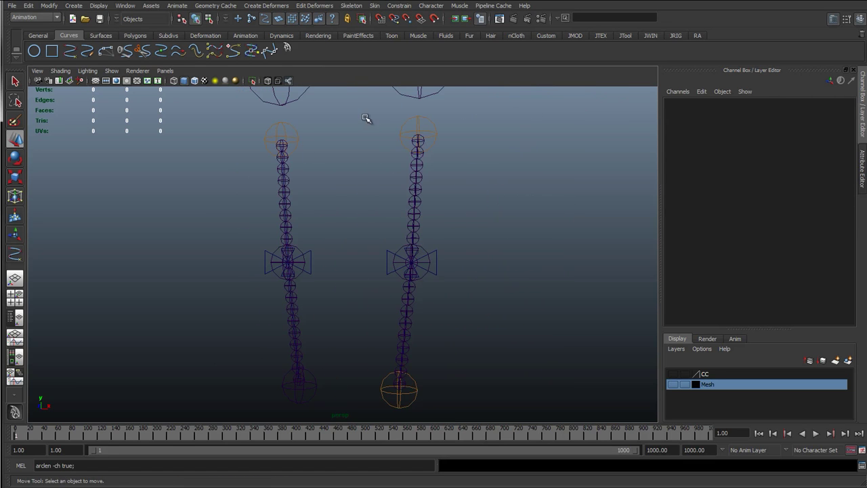
left_click_drag(366, 116, 469, 386)
middle_click_drag(435, 348, 424, 256, "alt")
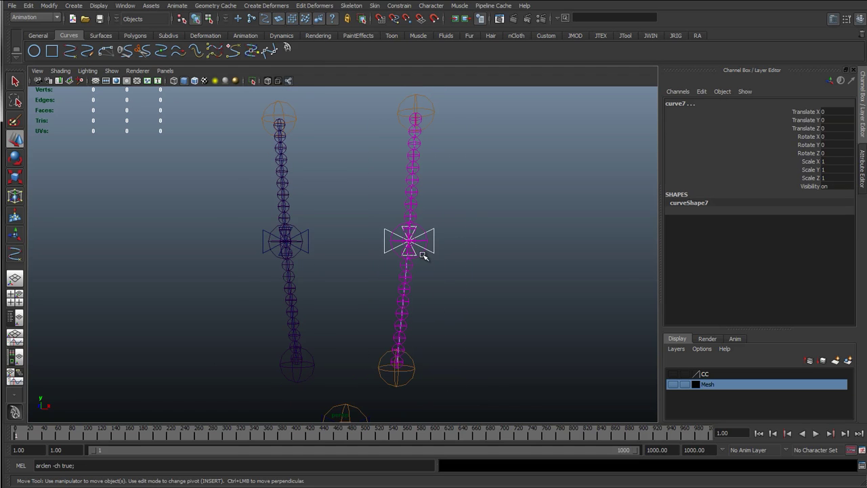
scroll(423, 256, "up", 3)
left_click(421, 268)
left_click_drag(438, 228, 509, 291)
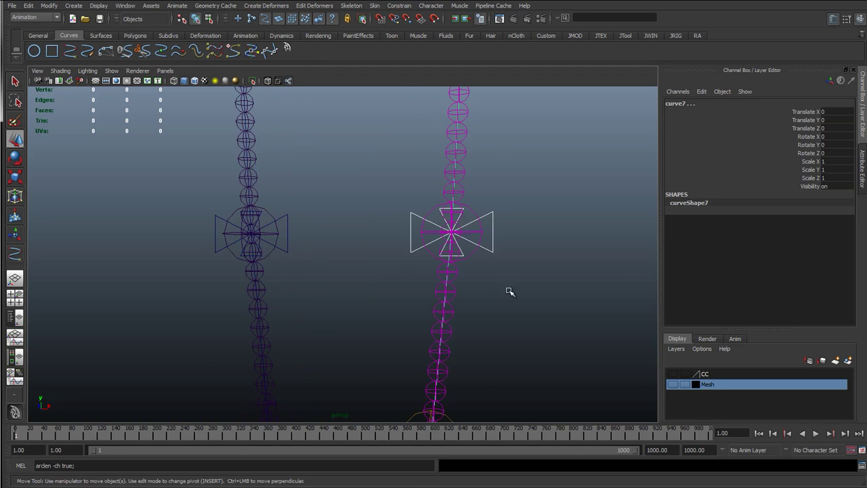
Clear the selection, make joint objects selectable, and box-select all of the left antenna's joints from base to tip.
scroll(478, 285, "down", 3)
middle_click_drag(426, 317, 399, 264, "alt")
scroll(394, 263, "up", 3)
left_click_drag(359, 262, 383, 263)
left_click(251, 6)
left_click(250, 7)
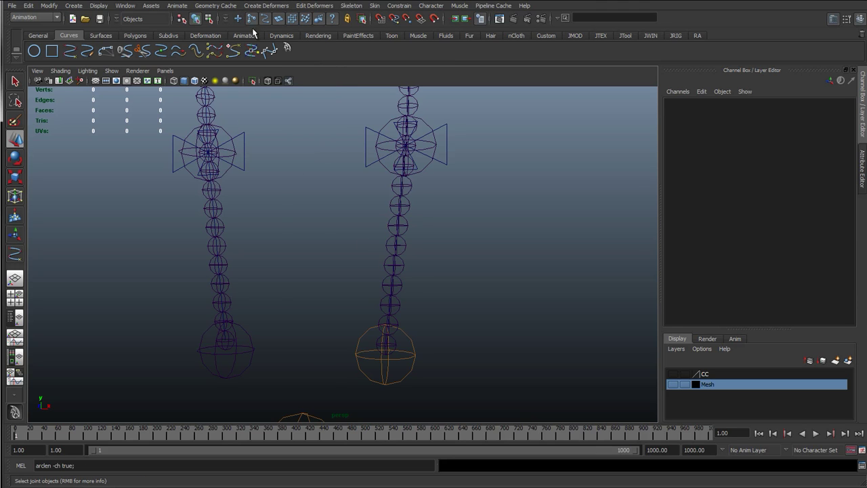
scroll(254, 32, "down", 3)
middle_click_drag(341, 174, 358, 211, "alt")
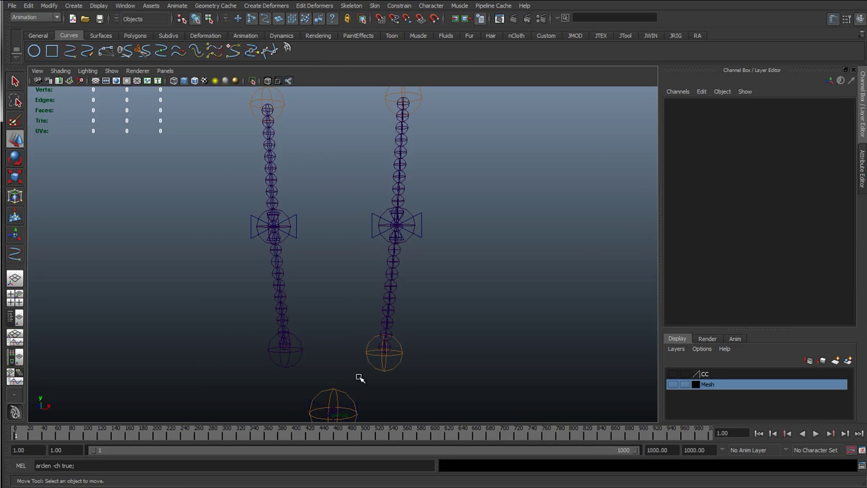
key("bracketleft")
left_click_drag(360, 336, 469, 108)
scroll(392, 232, "up", 3)
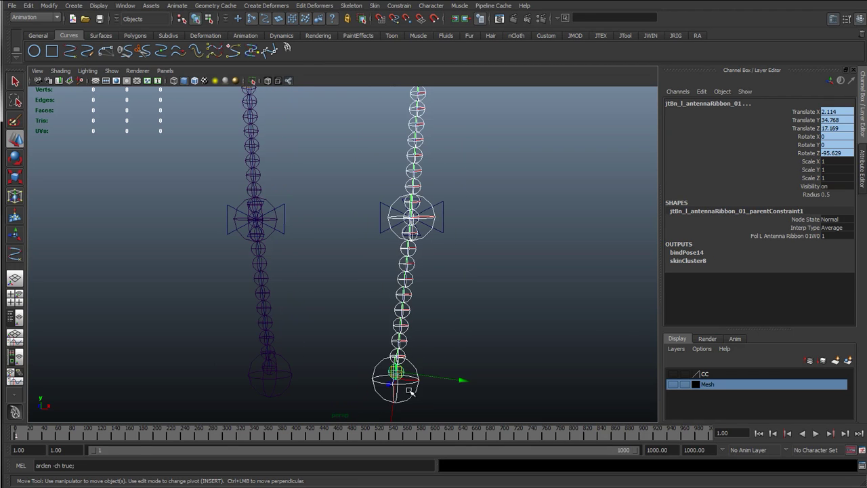
Remove the larger base and middle joints from the selection, leaving only the left antenna's ribbon joints selected.
key("q")
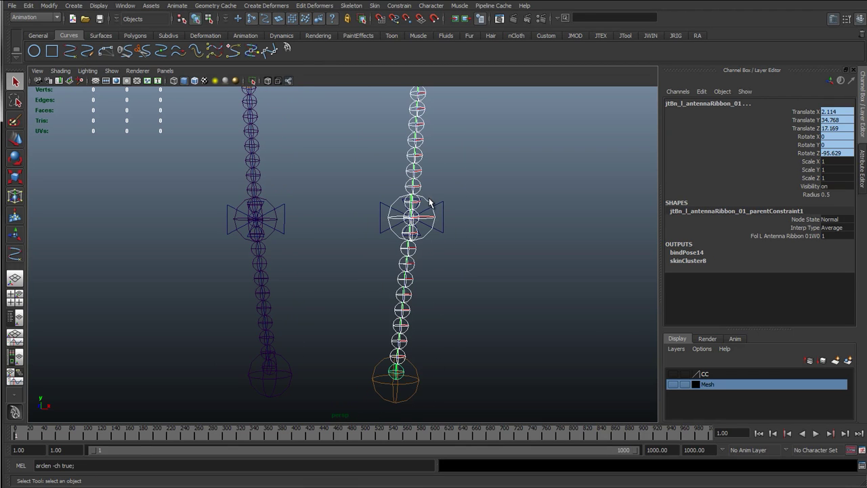
key("bracketleft")
left_click(433, 168, "shift")
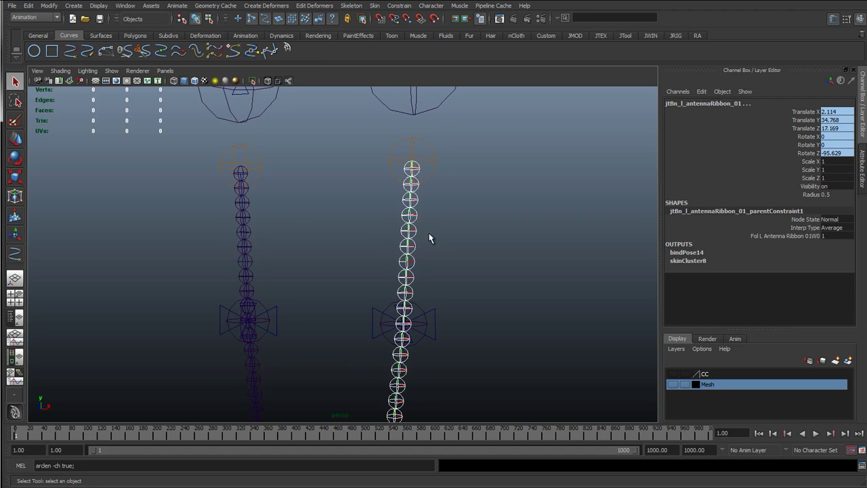
middle_click_drag(419, 319, 400, 213, "alt")
right_click_drag(317, 250, 380, 184, "alt")
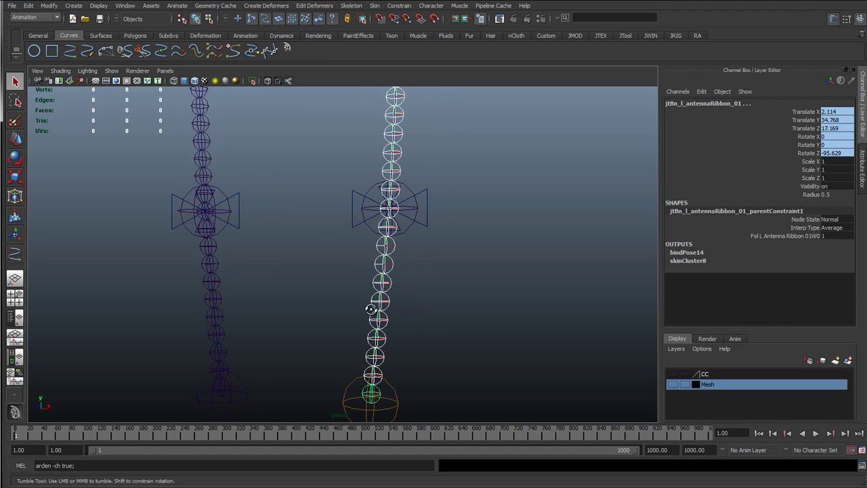
Add the left antenna's linear curve to the ribbon joint selection.
left_click_drag(368, 304, 383, 329, "alt")
right_click_drag(383, 329, 429, 294, "alt")
middle_click_drag(354, 102, 364, 214, "alt")
right_click_drag(326, 225, 400, 166, "alt")
middle_click_drag(327, 193, 335, 219, "alt")
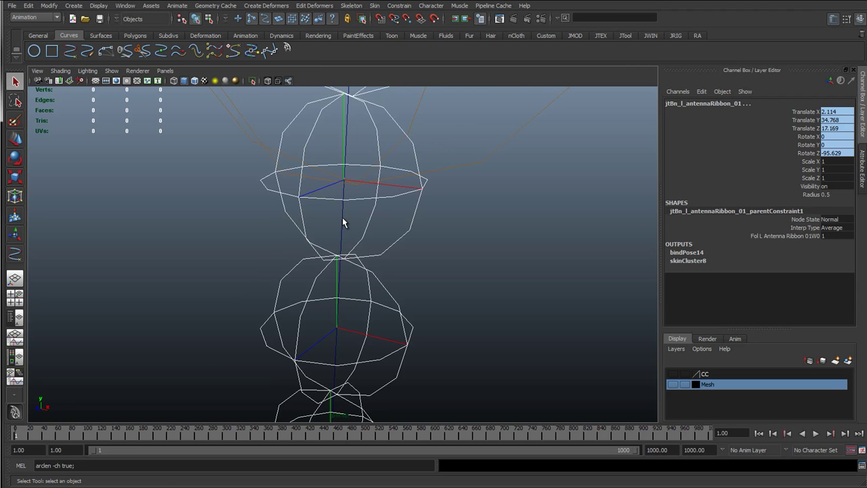
left_click(342, 218, "shift")
Open the Smooth Bind options for the selected joints and curve, keeping the window clear of the antennae.
right_click_drag(535, 237, 452, 325, "alt")
middle_click_drag(437, 178, 442, 68, "alt")
right_click_drag(411, 195, 393, 219, "alt")
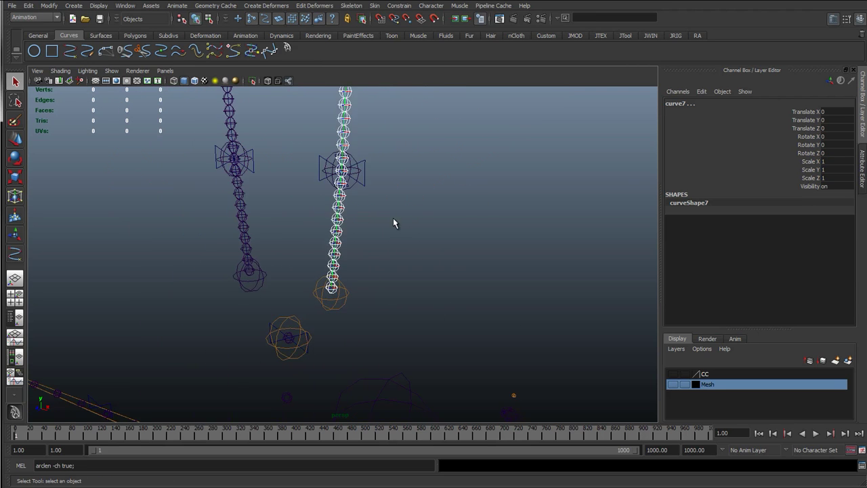
left_click_drag(432, 198, 465, 192, "alt")
middle_click_drag(464, 192, 464, 269, "alt")
right_click_drag(433, 264, 403, 281, "alt")
right_click_drag(255, 258, 228, 257, "alt")
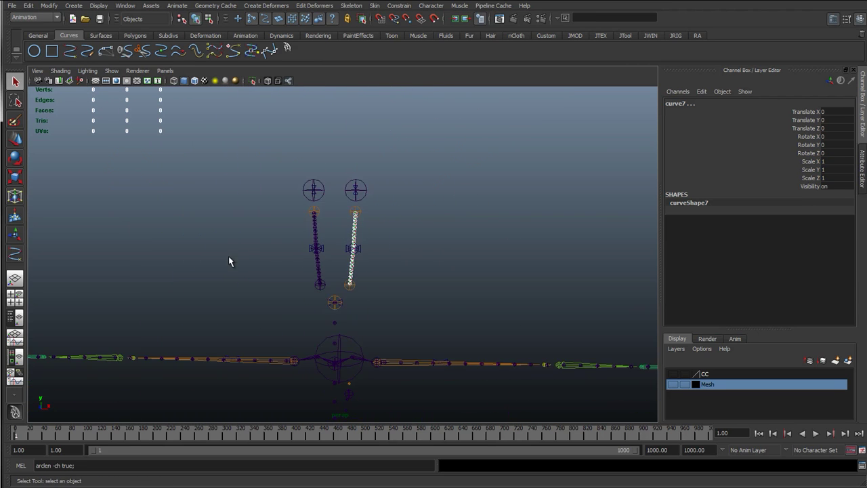
scroll(414, 246, "up", 6)
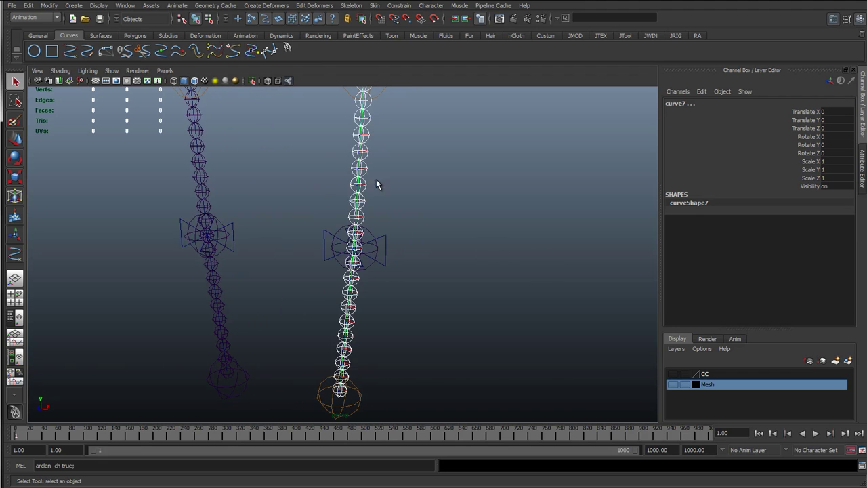
left_click(374, 6)
mouse_move(390, 21)
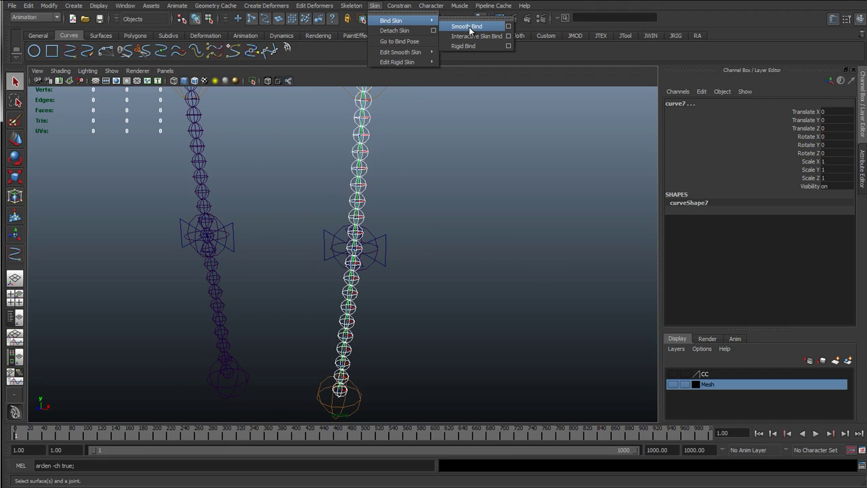
left_click(508, 27)
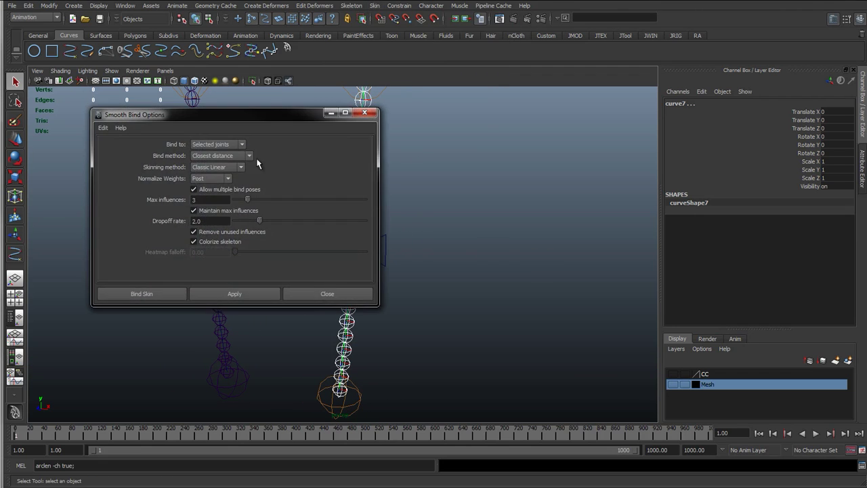
left_click_drag(206, 124, 599, 126)
Reset the Smooth Bind settings and set Bind to to Selected joints.
left_click(495, 130)
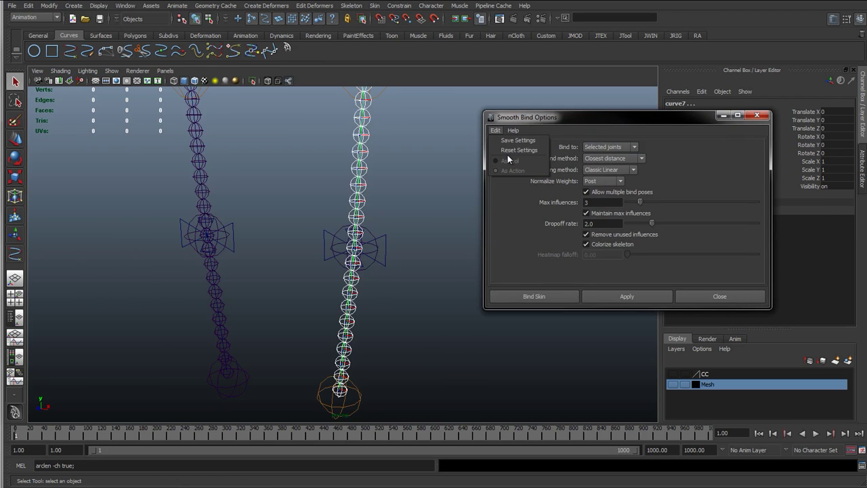
left_click(518, 155)
left_click(600, 147)
left_click(606, 164)
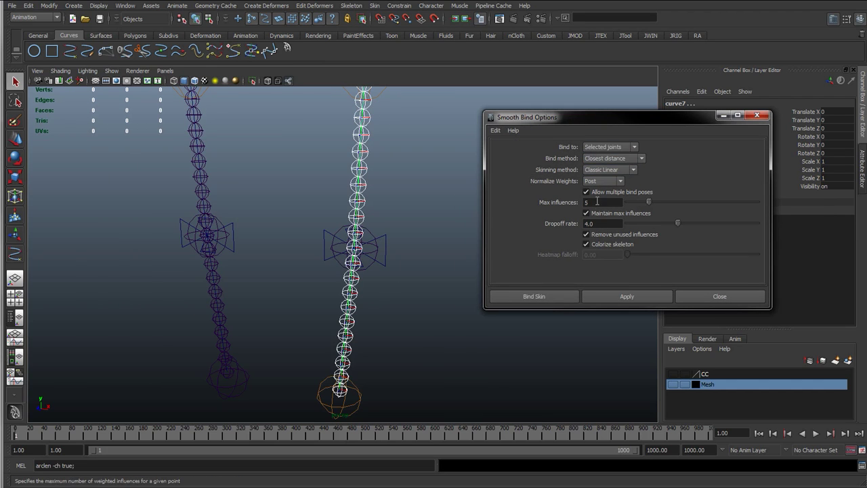
Set the Smooth Bind max influences to 3.
double_click(596, 202)
type("1")
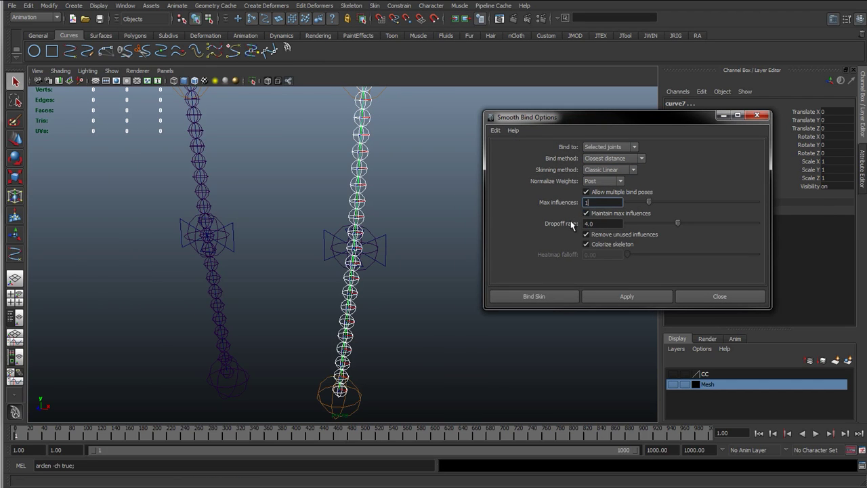
left_click_drag(594, 203, 566, 207)
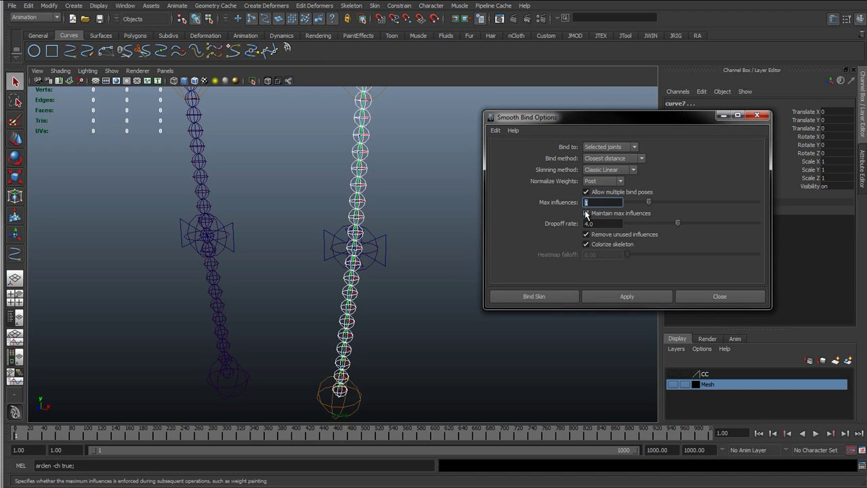
key("Tab")
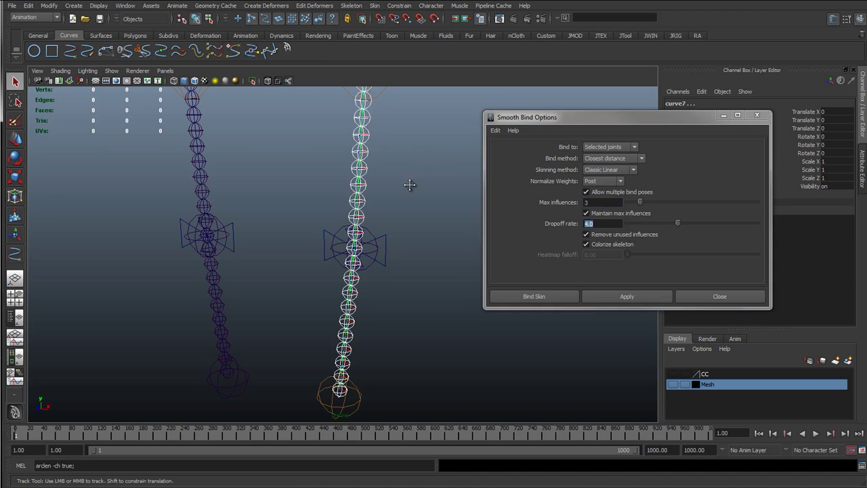
Turn off Maintain max influences and smooth bind the left antenna's curve to its ribbon joints.
middle_click_drag(411, 184, 346, 212, "alt")
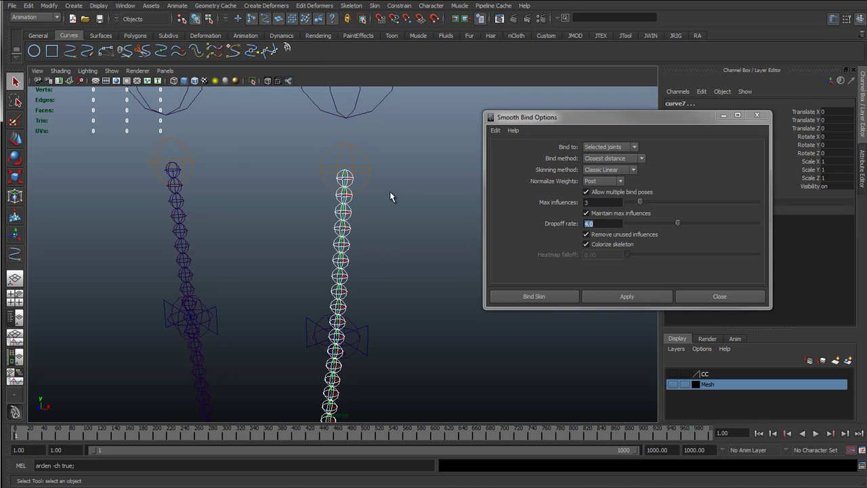
left_click_drag(359, 307, 325, 309, "alt")
middle_click_drag(325, 308, 348, 256, "alt")
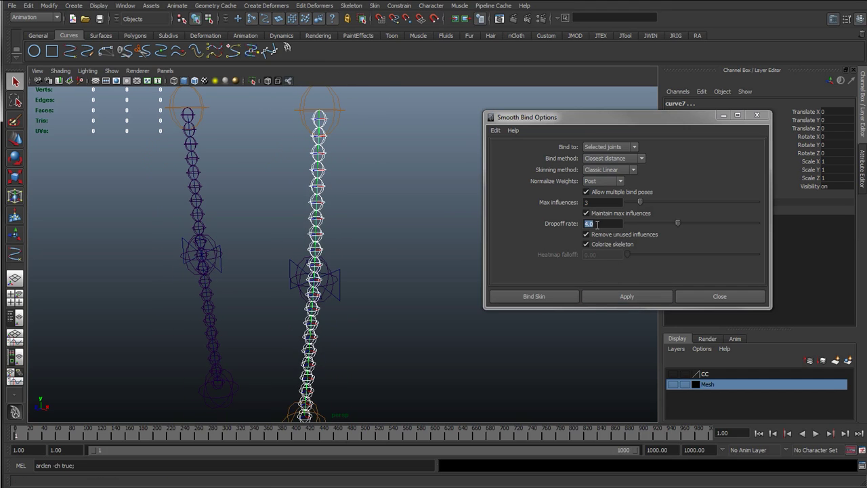
left_click(608, 215)
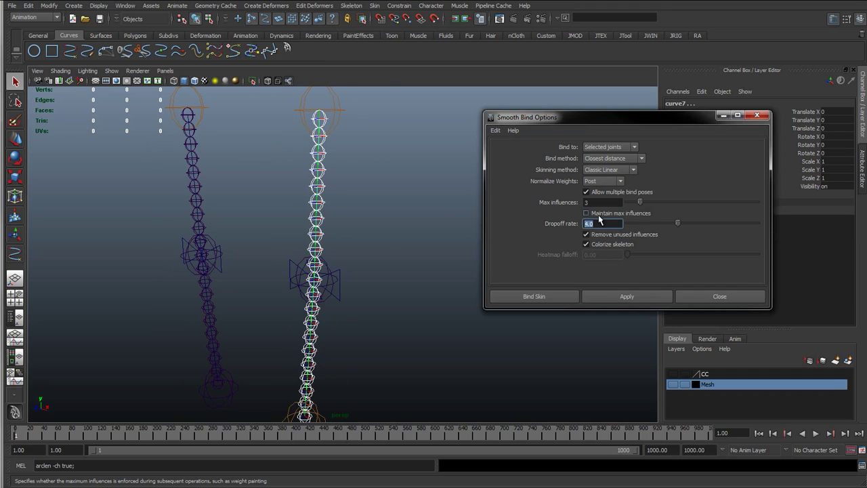
left_click(620, 298)
Select the right antenna's ribbon joints without the larger control joints and add the right curve to the selection.
left_click_drag(440, 305, 330, 279, "alt")
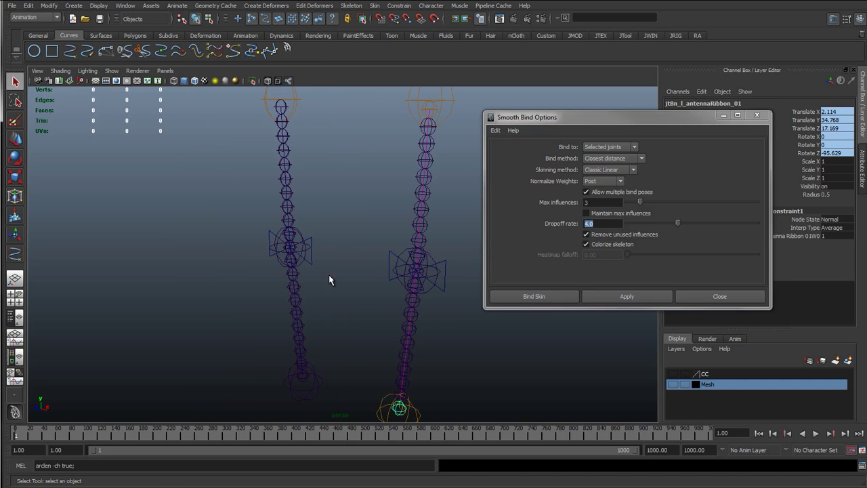
left_click_drag(264, 107, 329, 386)
left_click(300, 229, "ctrl")
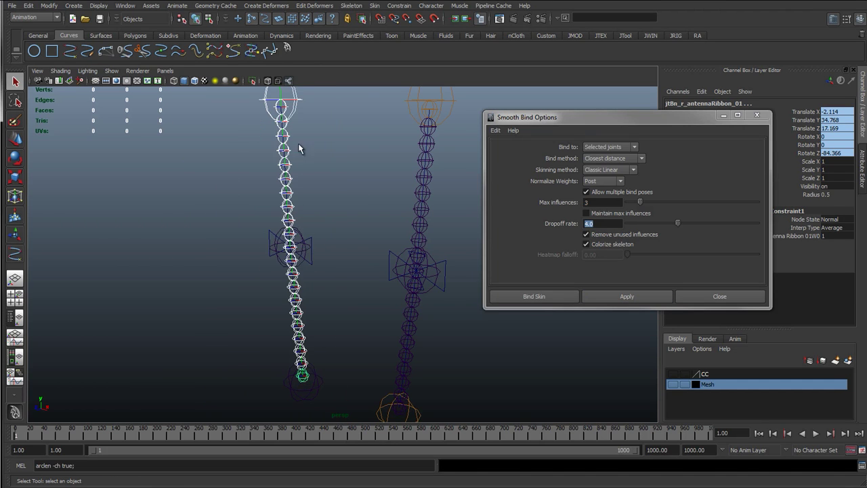
left_click(298, 104, "ctrl")
right_click_drag(296, 155, 327, 223, "alt")
middle_click_drag(327, 223, 395, 259, "alt")
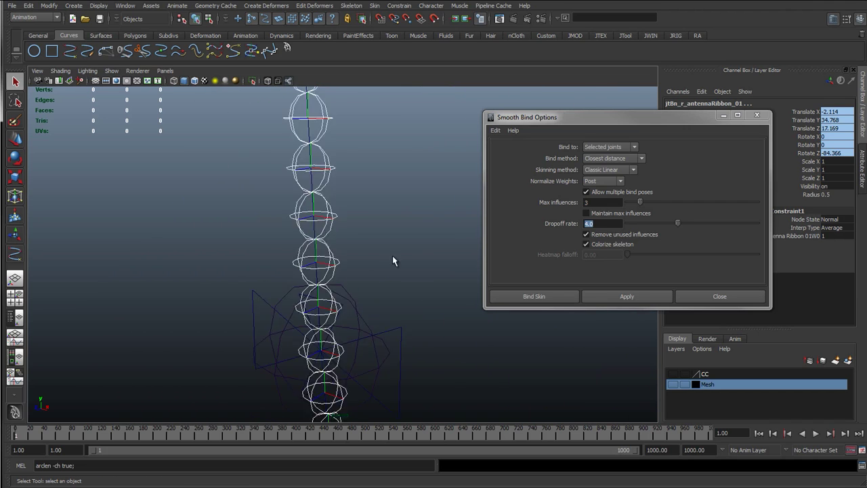
scroll(304, 188, "up", 3)
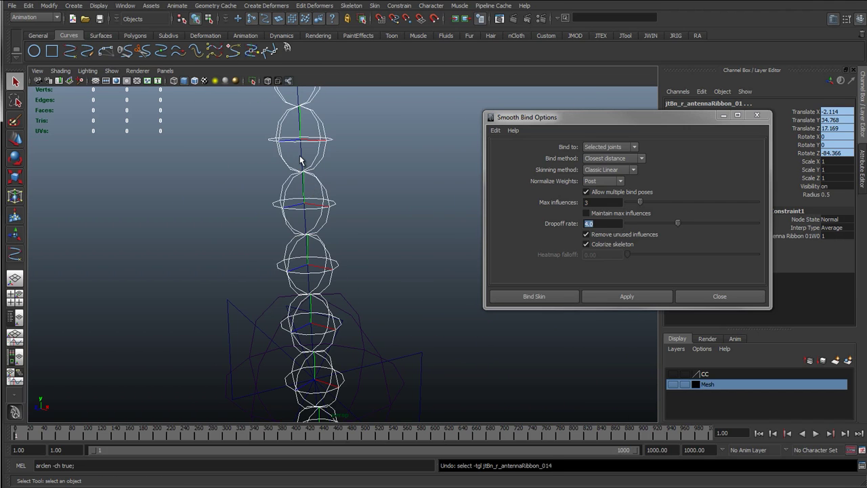
left_click(303, 160, "shift")
Smooth bind the right antenna's curve to its ribbon joints with the same settings and close the options.
left_click(622, 297)
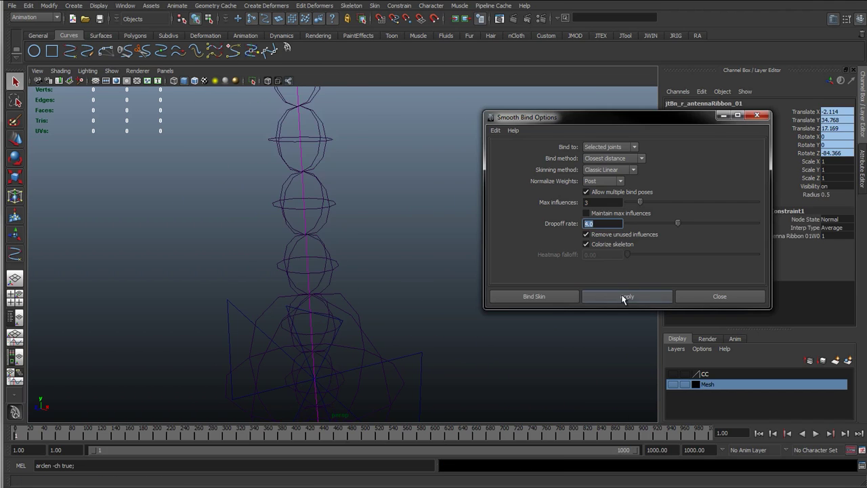
left_click(718, 297)
scroll(483, 309, "down", 4)
left_click_drag(484, 310, 500, 290, "alt")
scroll(501, 290, "down", 3)
middle_click_drag(501, 290, 373, 291, "alt")
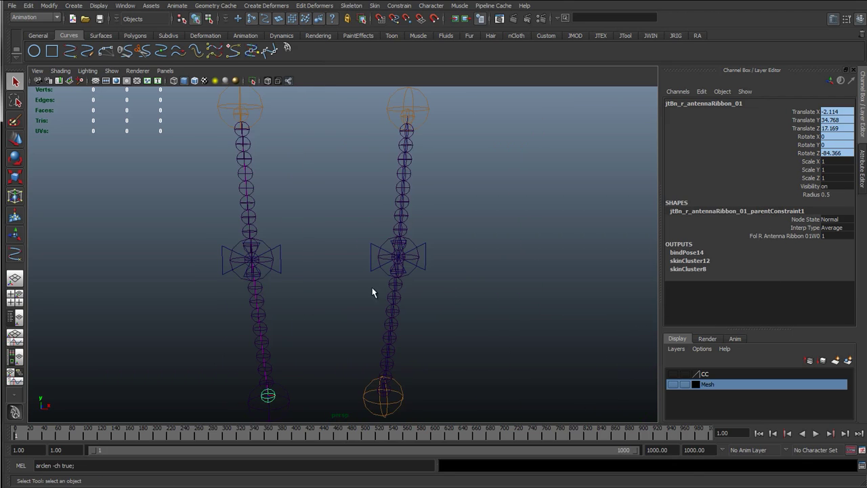
scroll(373, 290, "up", 3)
Show the CC layer to select the left antenna's middle control, and hide the layer again.
left_click(673, 374)
left_click_drag(486, 341, 464, 346, "alt")
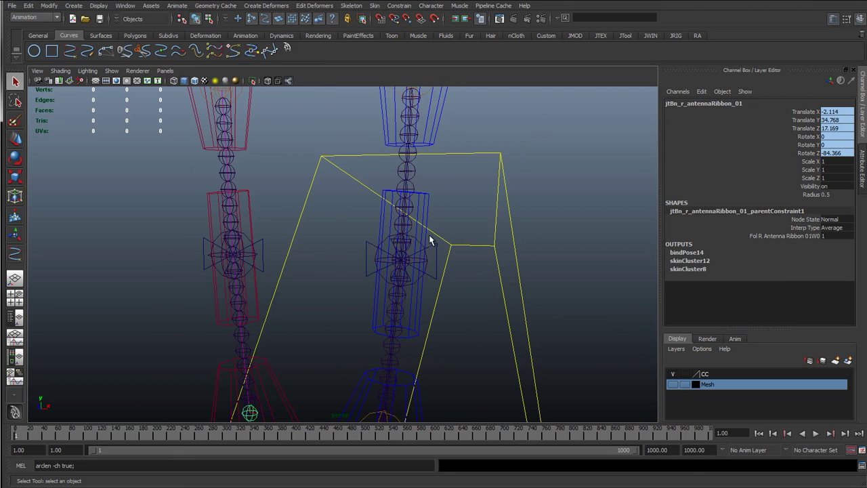
left_click(431, 209)
left_click(673, 373)
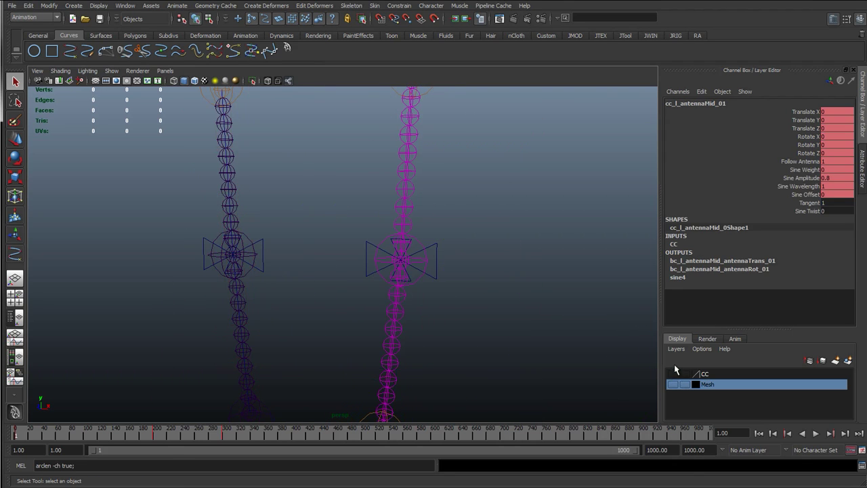
Raise the left middle control's Sine Weight to 1 to test how the bound curve deforms.
left_click(800, 170)
middle_click_drag(558, 195, 566, 197)
left_click_drag(511, 257, 428, 288, "alt")
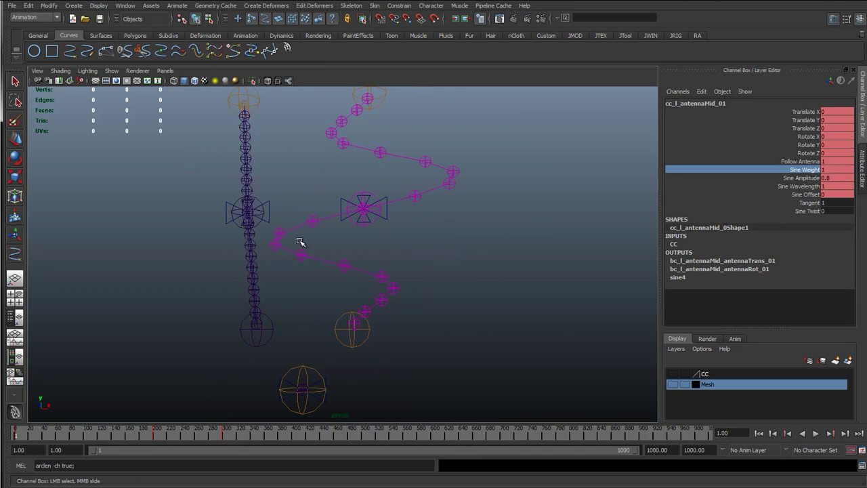
Select the left antenna's bound curve and check that it follows the displaced ribbon joints.
left_click(332, 217)
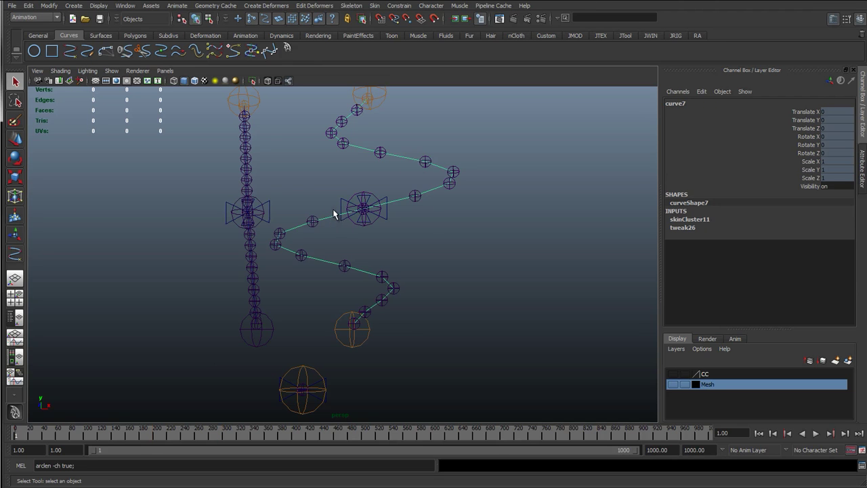
left_click_drag(388, 201, 391, 319, "alt")
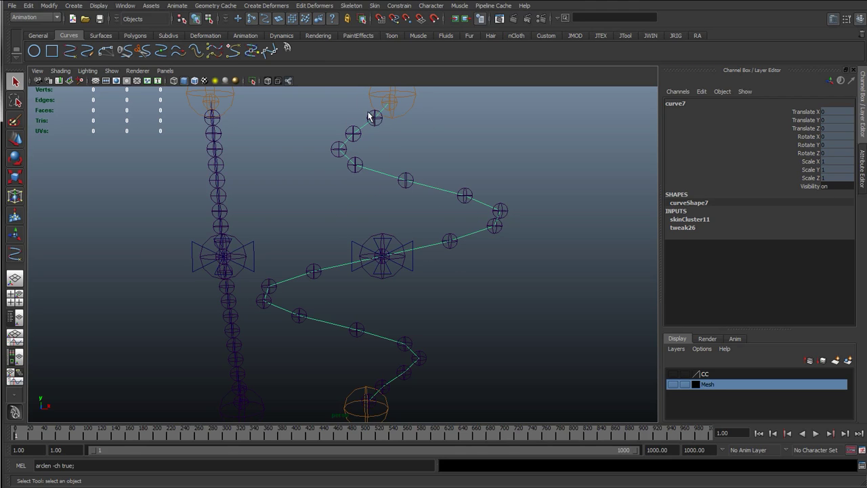
left_click_drag(375, 249, 353, 207, "alt")
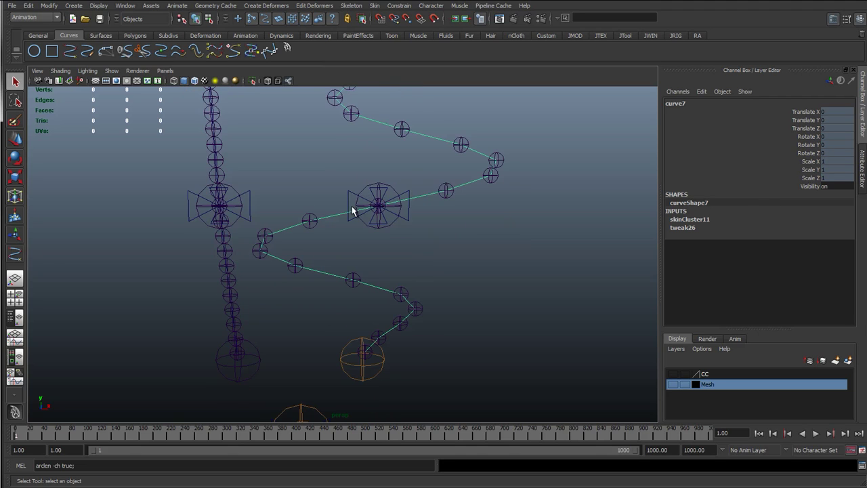
left_click_drag(268, 253, 274, 256, "alt")
middle_click_drag(274, 261, 272, 220, "alt")
Edit the MEL command line so that it reads "arclen -ch true".
left_click(78, 464)
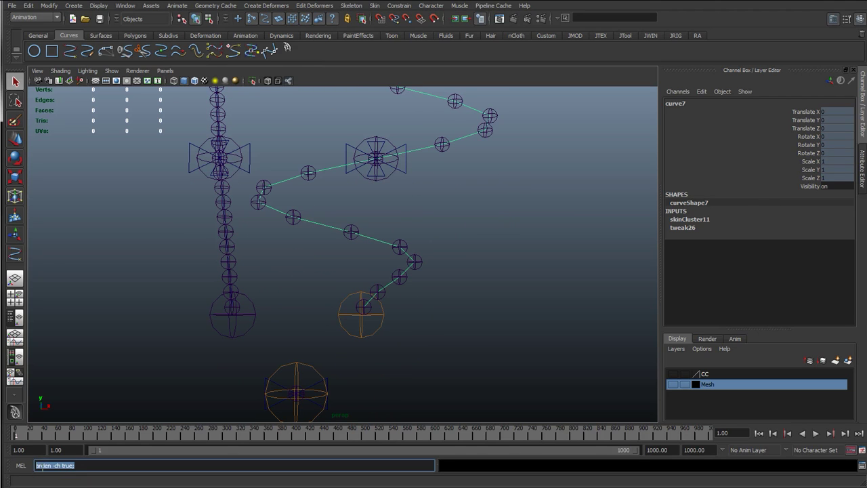
left_click_drag(80, 468, 26, 466)
left_click(44, 466)
middle_click_drag(226, 312, 213, 353, "alt")
middle_click_drag(250, 306, 233, 352, "alt")
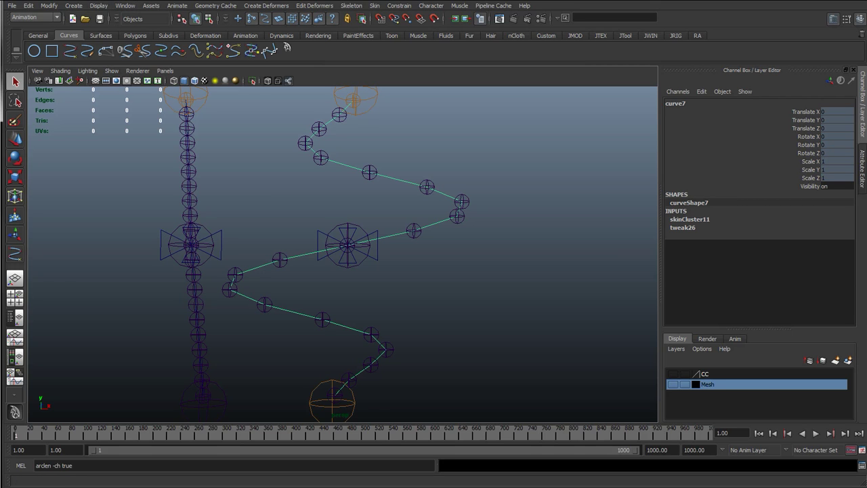
Clear the Hypershade work area and run "arclen -ch true" on the left antenna's curve to create a curve info node.
left_click_drag(1, 102, 230, 82)
left_click(247, 99)
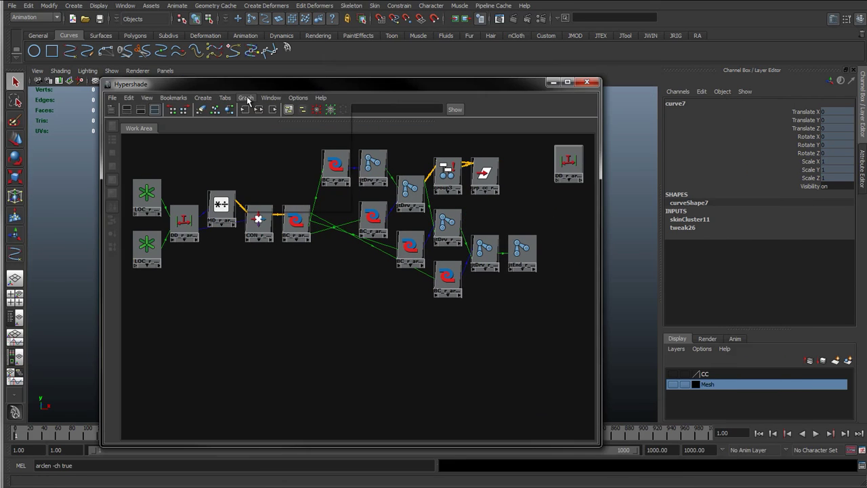
left_click(246, 98)
left_click(267, 126)
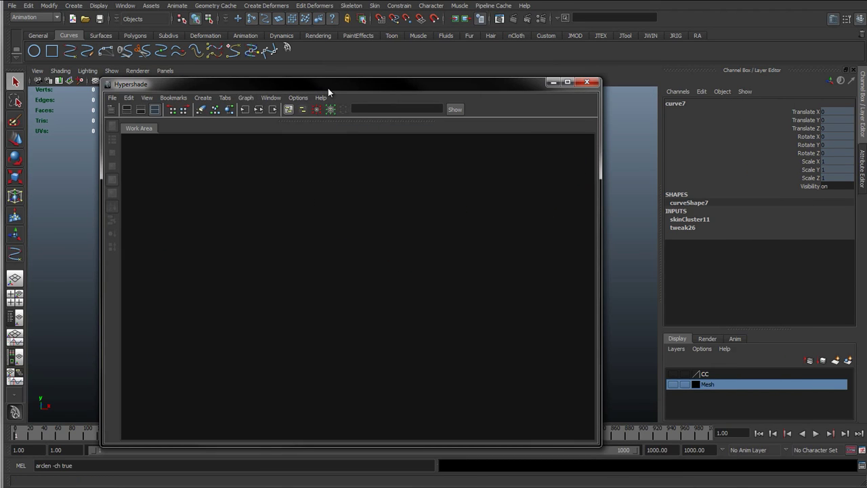
left_click_drag(328, 88, 614, 102)
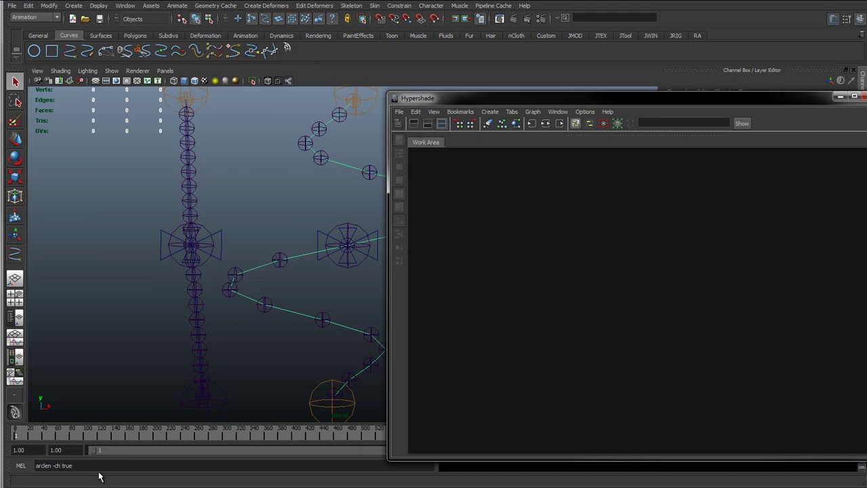
left_click(41, 467)
key("Return")
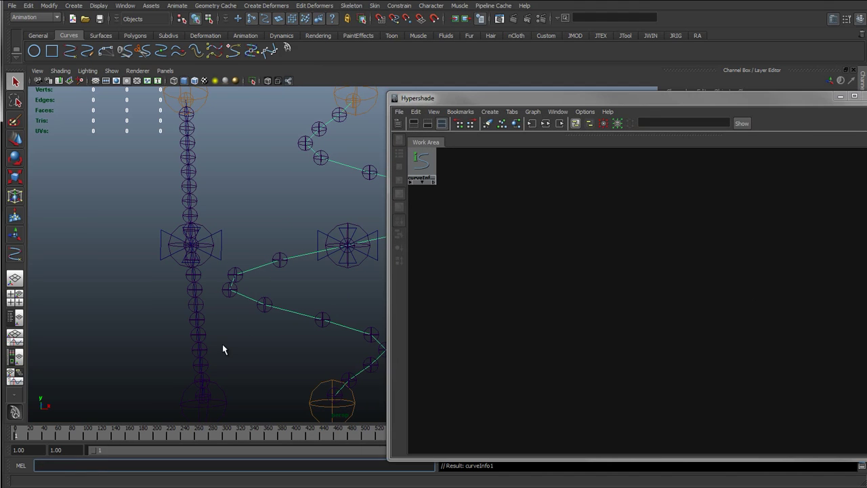
Open the new curve info node's attributes and move the Hypershade window clear of the Attribute Editor.
left_click_drag(428, 172, 513, 225)
double_click(511, 217)
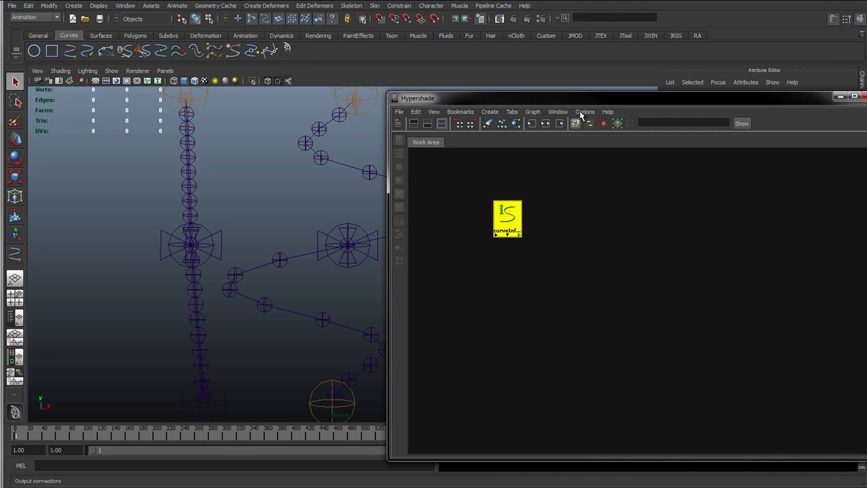
left_click_drag(709, 100, 436, 98)
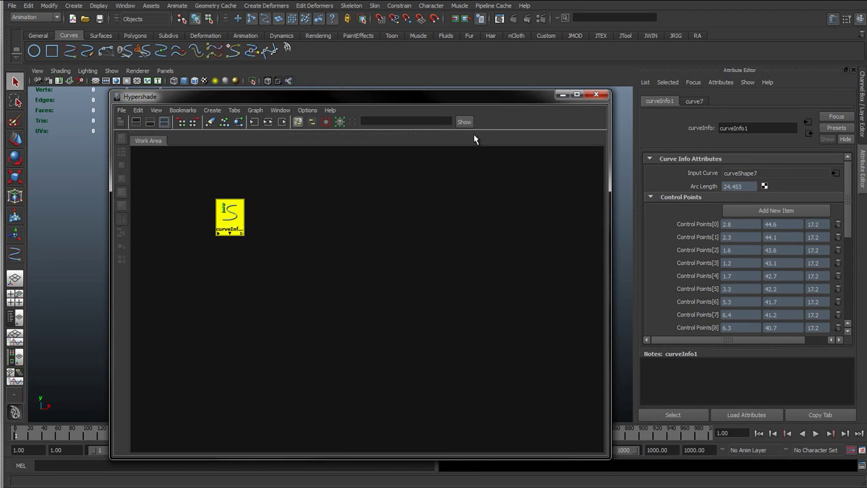
left_click(472, 139)
left_click_drag(492, 99, 426, 97)
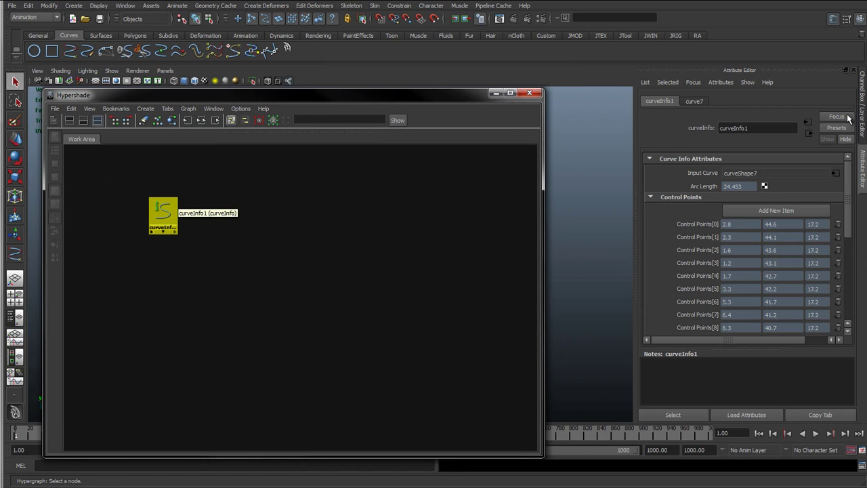
Rename the left antenna's curve info node to CI_l_antennaStretchCurve_01.
left_click(741, 128)
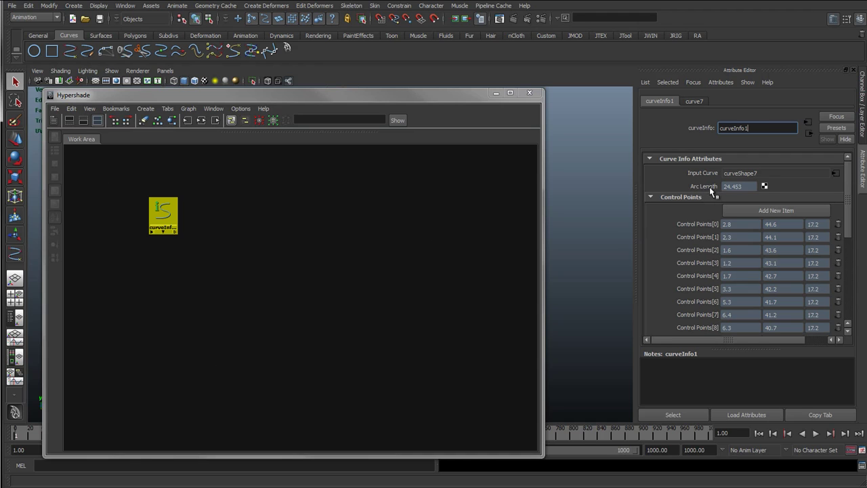
left_click_drag(470, 97, 517, 412)
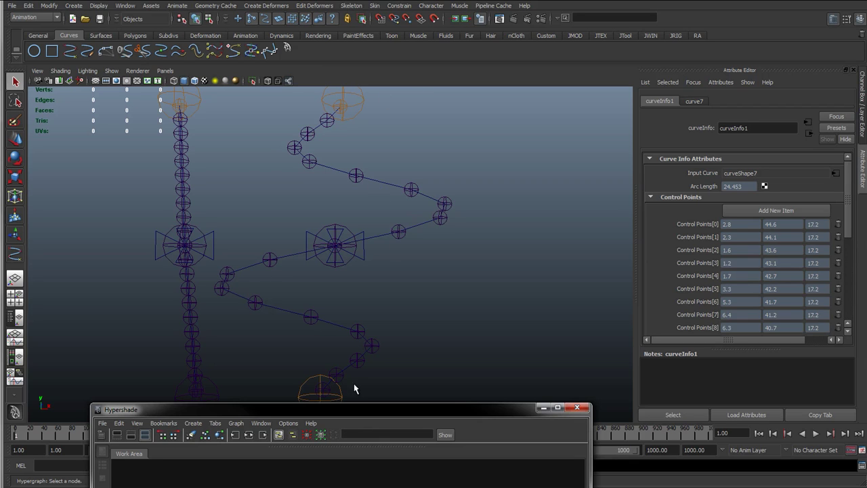
left_click_drag(352, 411, 323, 407)
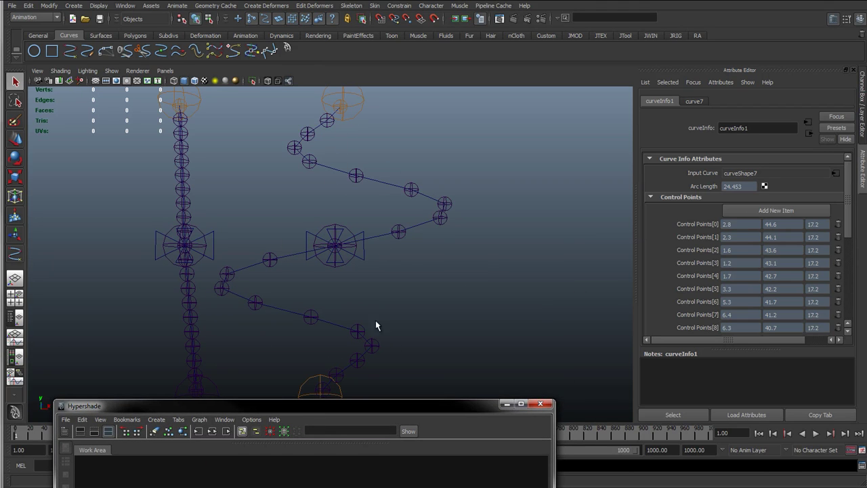
left_click_drag(362, 404, 420, 283)
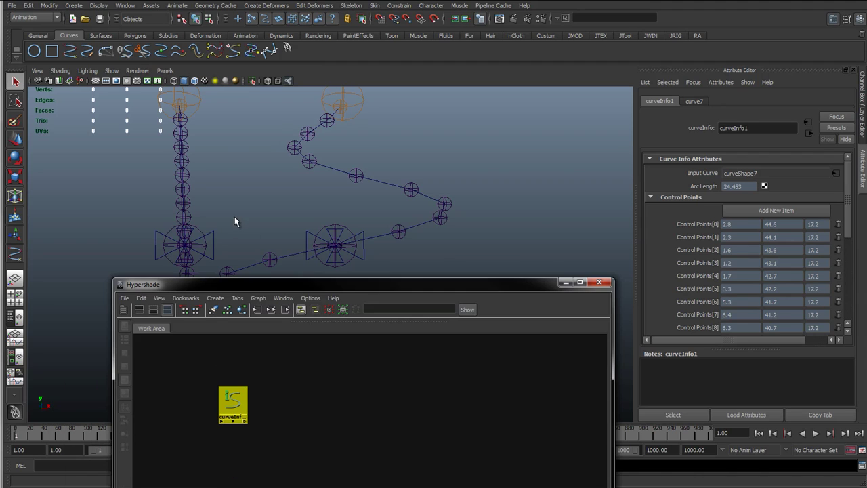
double_click(744, 130)
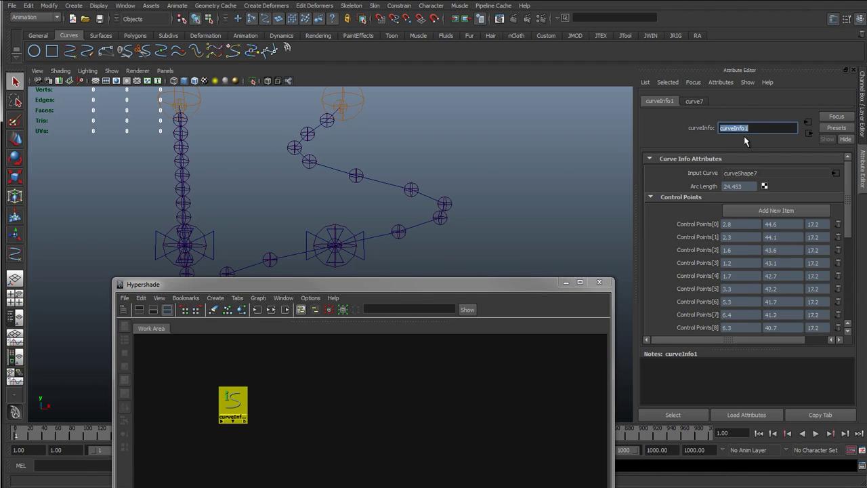
type("C")
type("1")
key("Return")
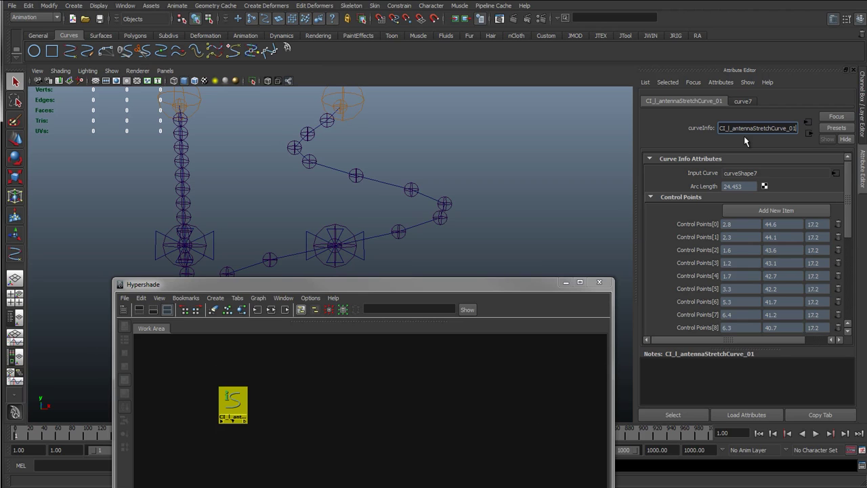
Reuse the node's name to rename the left antenna curve's shape to curve_l_antennaStretchCurve_01.
double_click(749, 130)
key("ctrl+c")
left_click(437, 219)
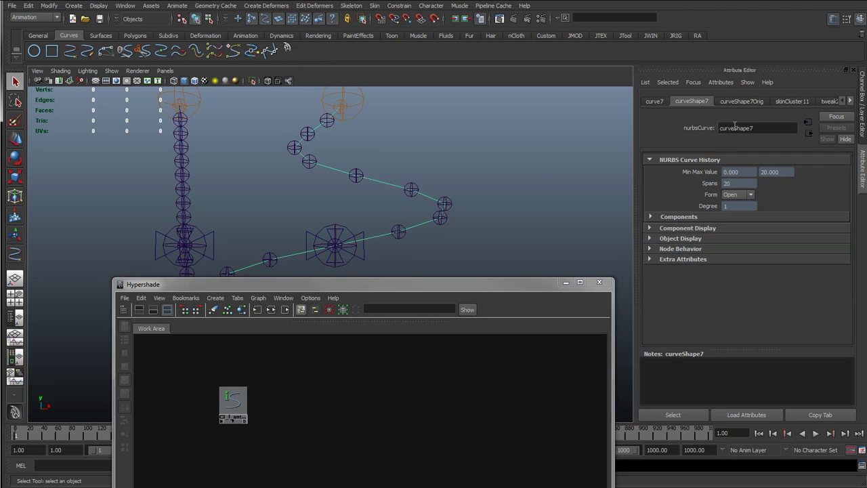
double_click(735, 127)
key("ctrl+v")
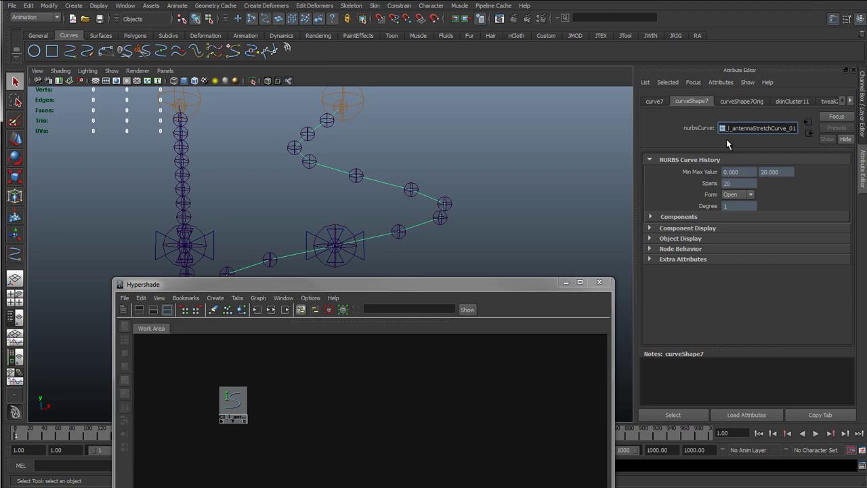
key("BackSpace")
type("curve")
left_click(790, 127)
type("01")
key("Return")
Reuse the left curve shape's name to rename the right antenna curve's shape to curve_r_antennaStretchCurve_01.
double_click(767, 128)
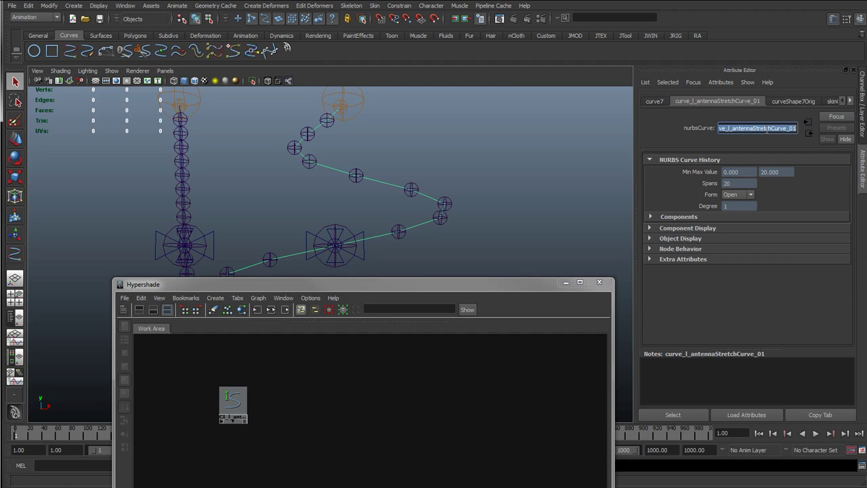
left_click(182, 191)
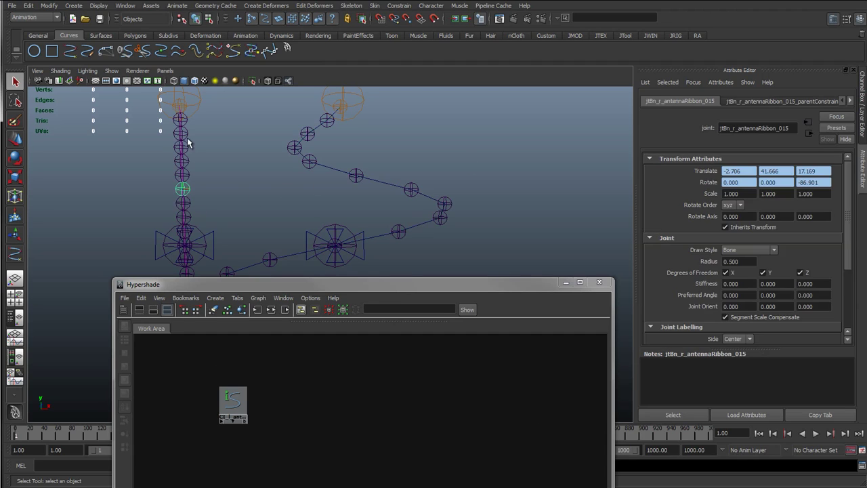
middle_click_drag(284, 153, 370, 152, "alt")
scroll(210, 190, "up", 3)
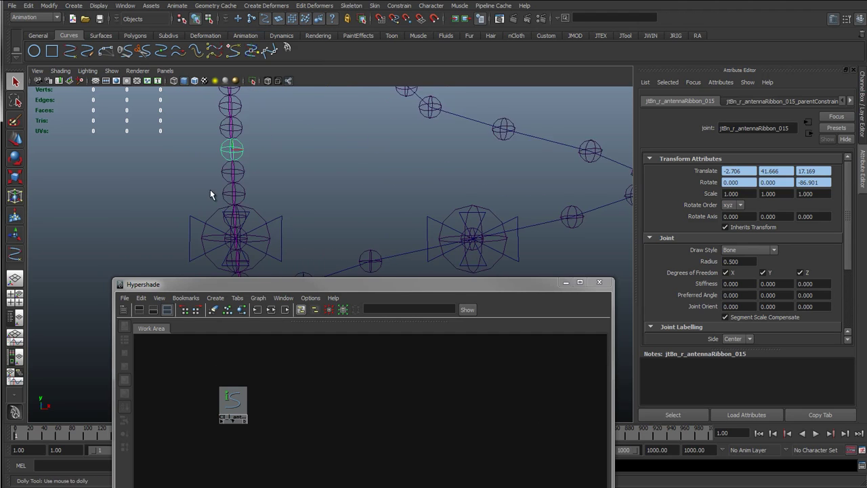
right_click_drag(210, 195, 239, 132, "alt")
left_click(239, 145)
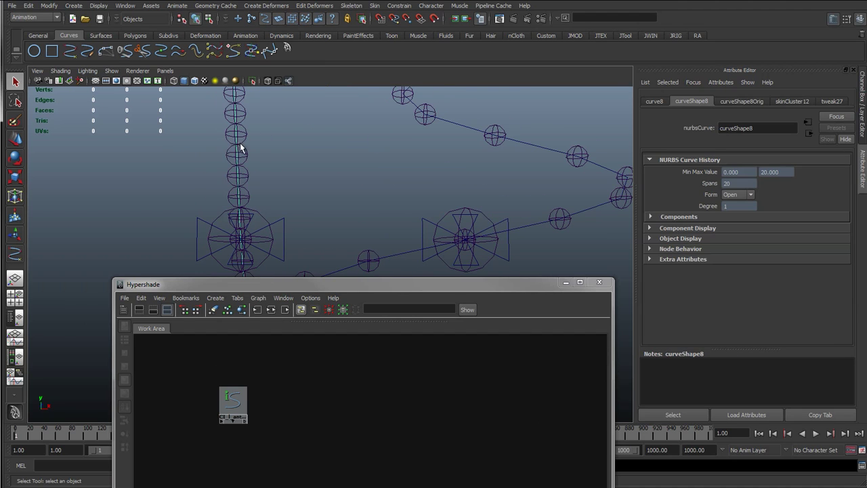
double_click(744, 128)
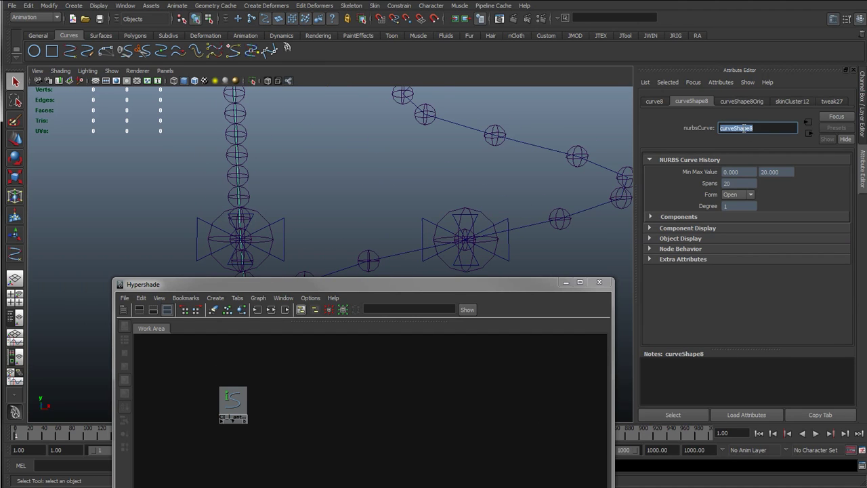
key("ctrl+v")
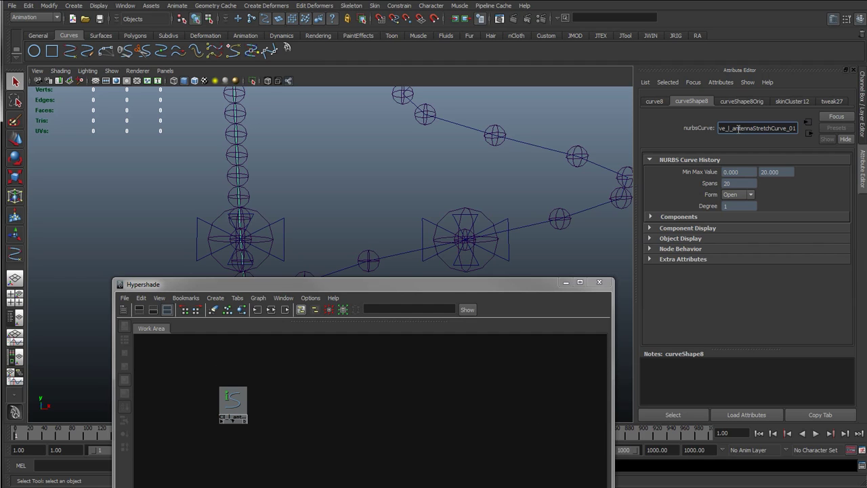
left_click(731, 128)
key("BackSpace")
type("r")
key("Return")
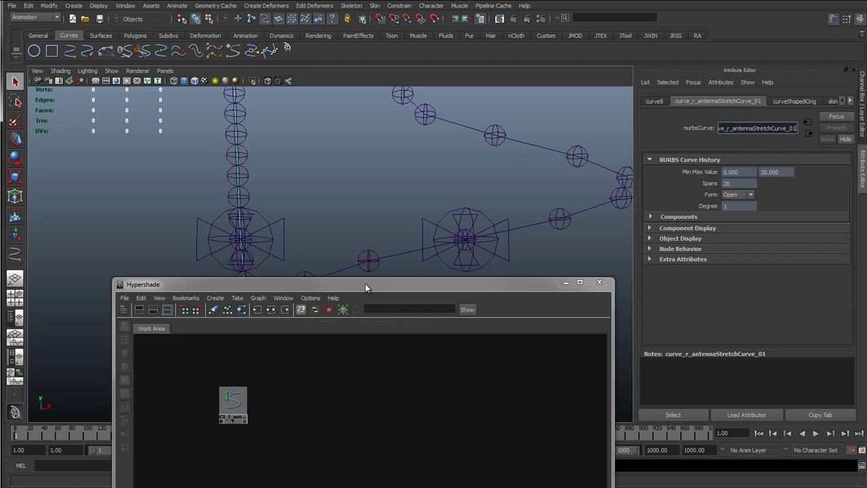
Select the left antenna's curve info node and copy its name.
left_click_drag(365, 287, 365, 207)
left_click(233, 319)
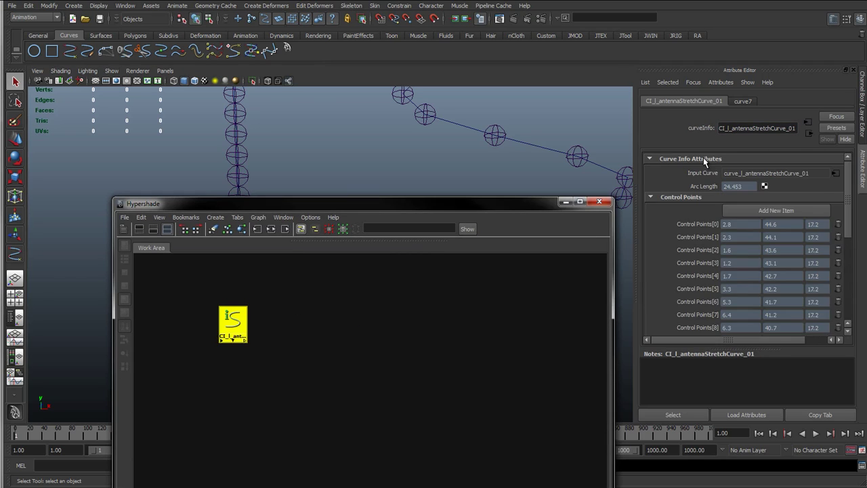
double_click(738, 128)
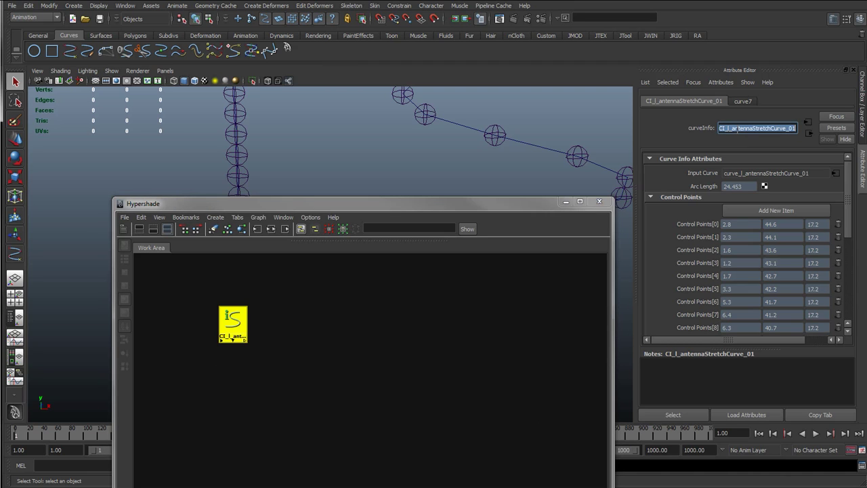
Run "arclen -ch true" on the right antenna's curve to create its curve info node.
left_click_drag(419, 203, 725, 196)
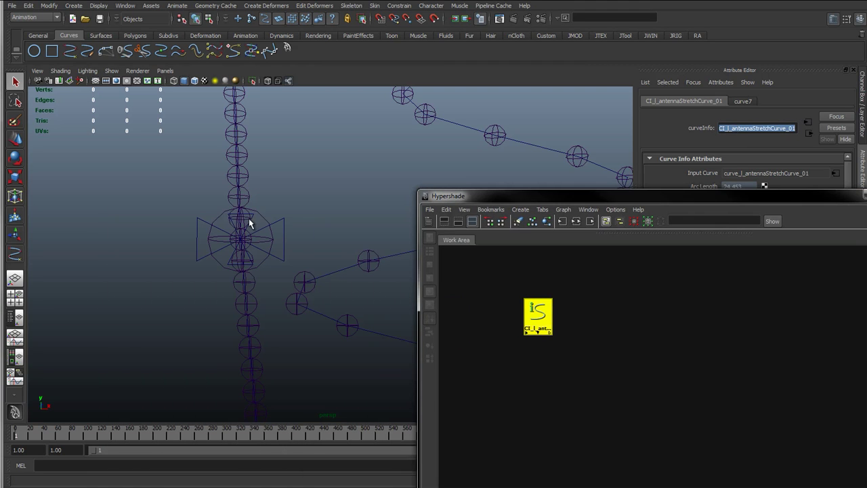
left_click(239, 173)
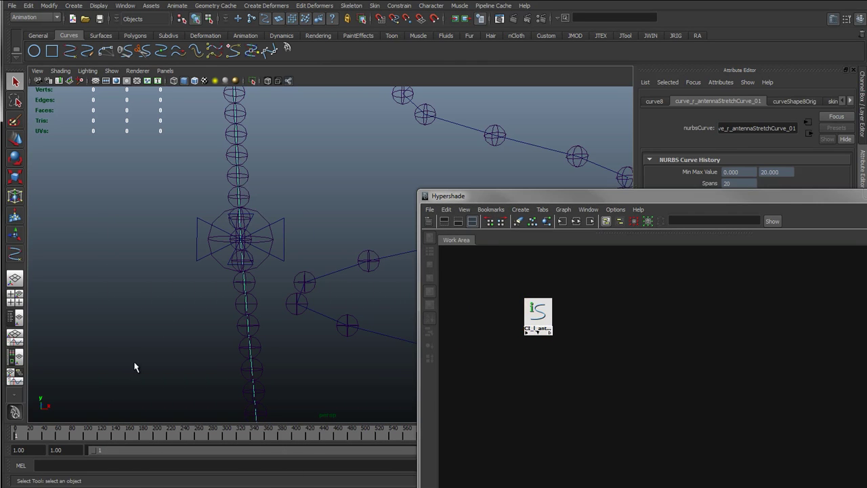
left_click(56, 467)
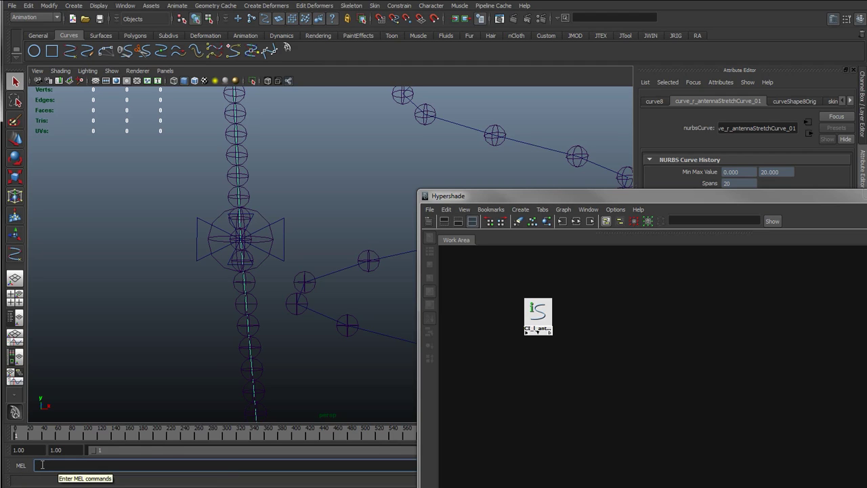
type("arclen -ch true")
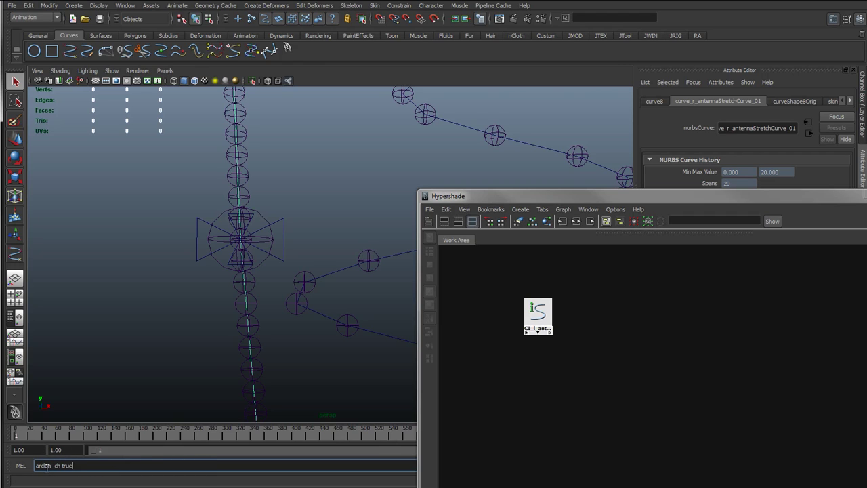
key("Return")
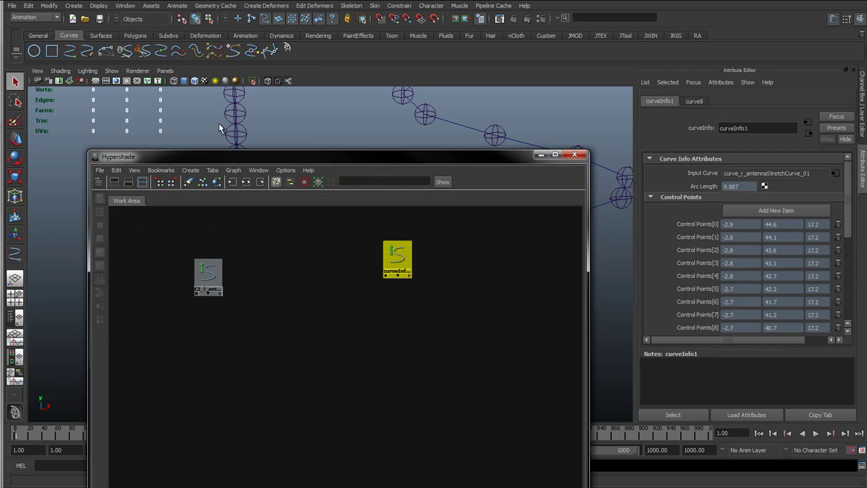
Rename the right antenna's curve info node to CI_r_antennaStretchCurve_01.
double_click(741, 126)
type("CI_r_antennaStretchCurve_01")
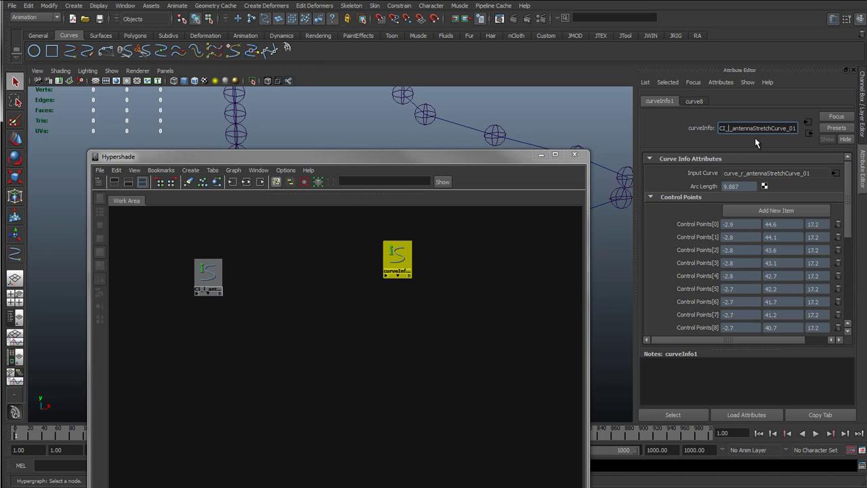
key("BackSpace")
type("_r")
key("Delete")
type("_")
key("Return")
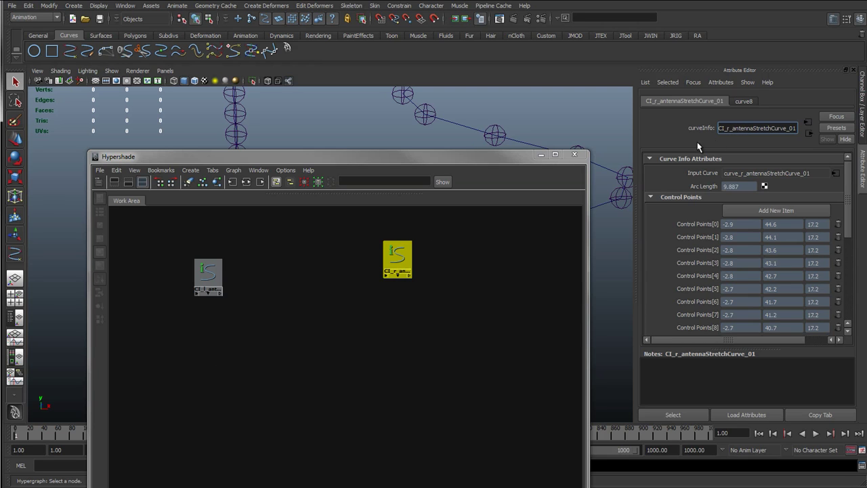
Compare the Arc Length values of the left and right antenna curve info nodes.
left_click(424, 168)
left_click_drag(422, 164, 394, 271)
left_click(288, 189)
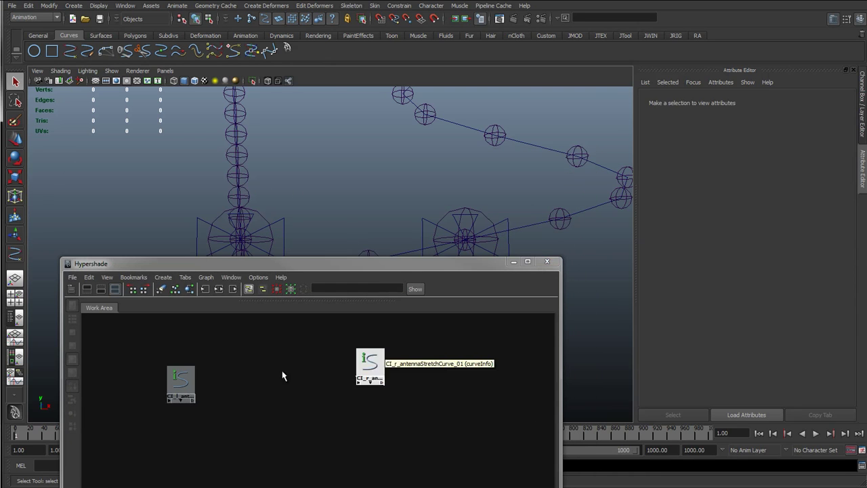
left_click(181, 383)
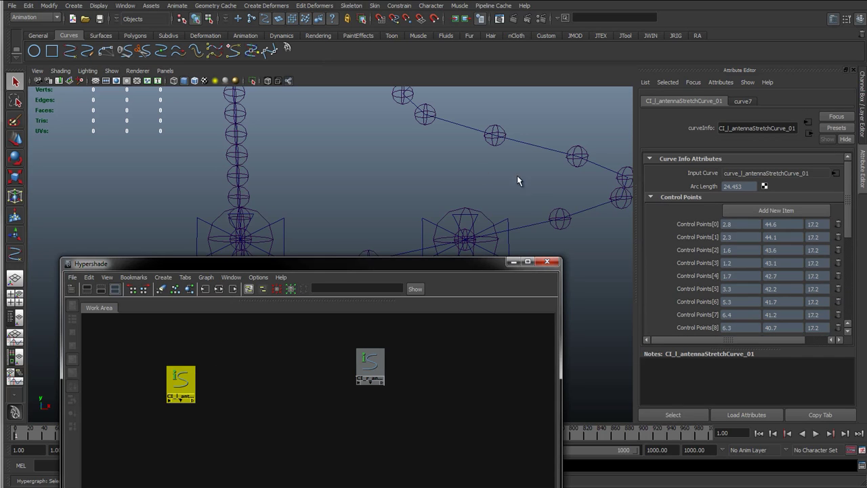
left_click_drag(432, 179, 639, 202, "alt")
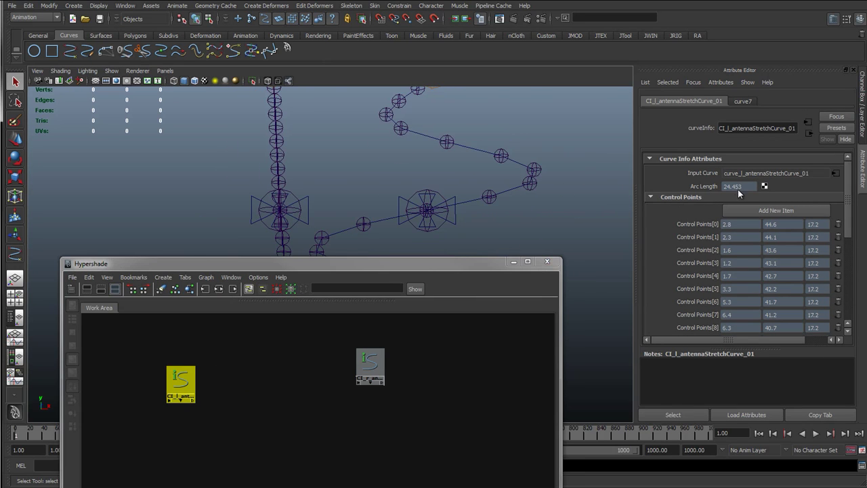
left_click(366, 362)
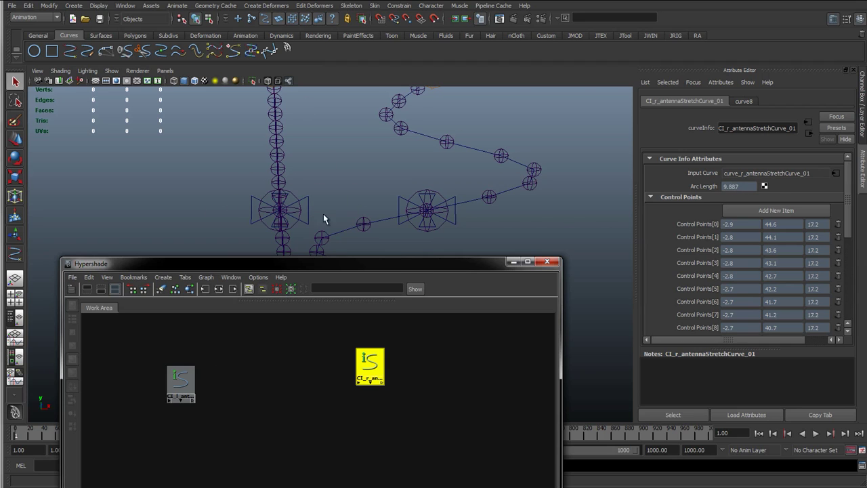
Space the left and right curve info nodes apart along the upper part of the Hypershade work area.
left_click_drag(416, 260, 508, 106)
left_click_drag(276, 232, 231, 191)
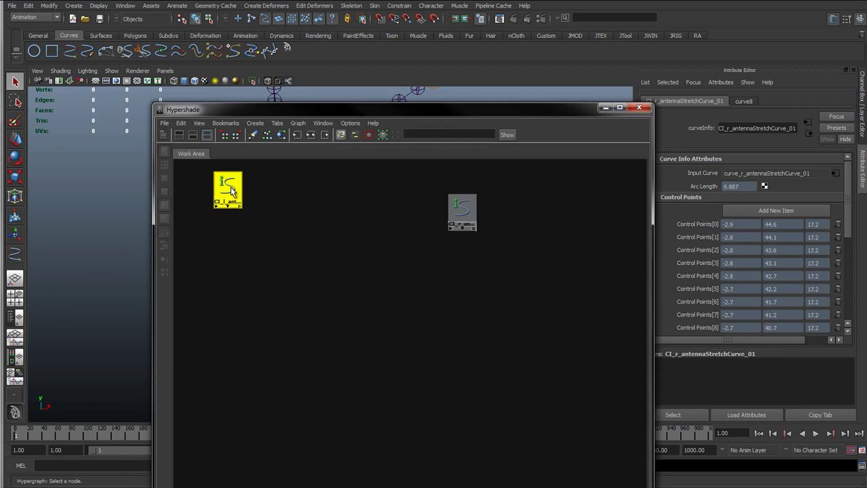
left_click_drag(465, 209, 530, 185)
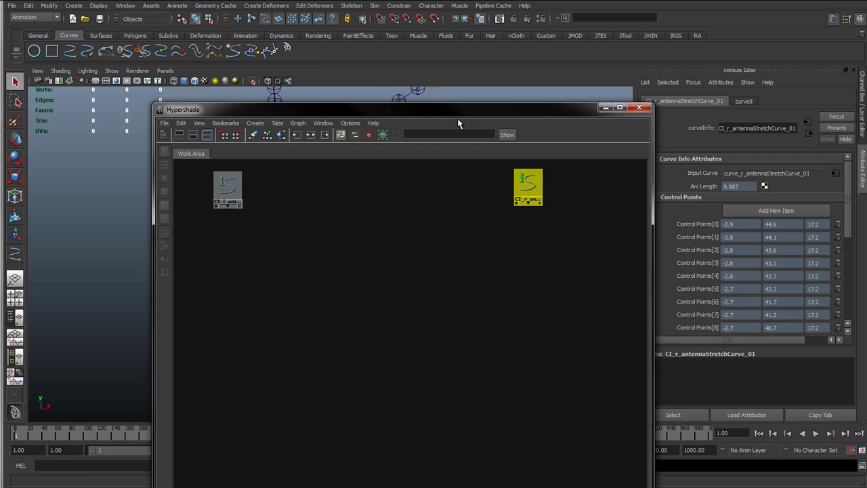
Move the Hypershade away from the viewport and bring up the Channel Box with both antennas in view.
left_click_drag(455, 110, 0, 166)
scroll(138, 244, "down", 2)
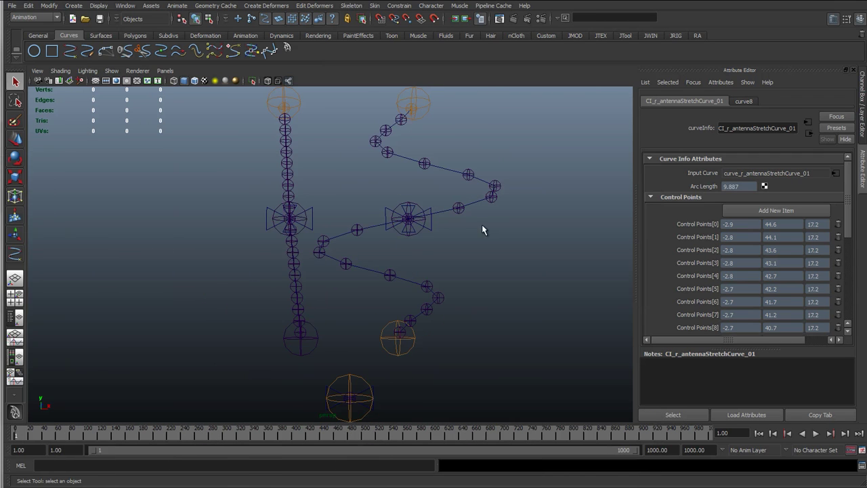
middle_click_drag(503, 188, 494, 239, "alt")
left_click(864, 119)
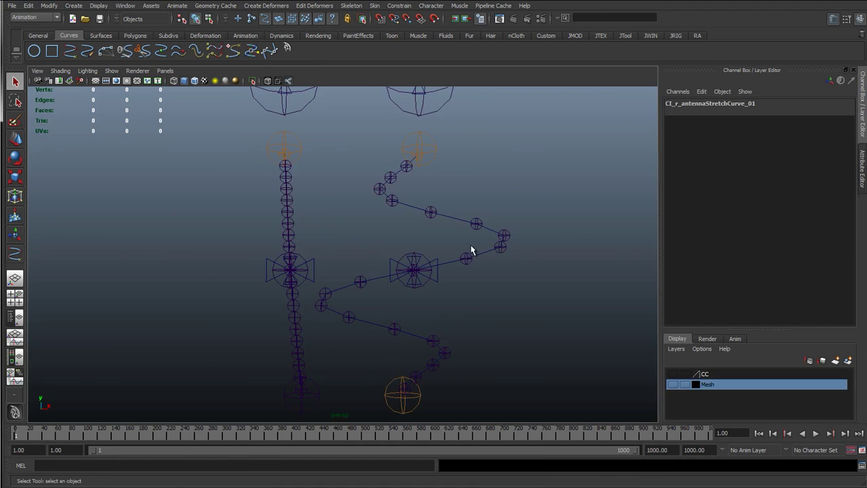
Show the CC layer and lower the left antenna mid control's Sine Weight until the left antenna is straight.
left_click(673, 384)
left_click_drag(542, 339, 461, 314, "alt")
left_click(427, 268)
left_click_drag(461, 267, 430, 231, "alt")
left_click(427, 232)
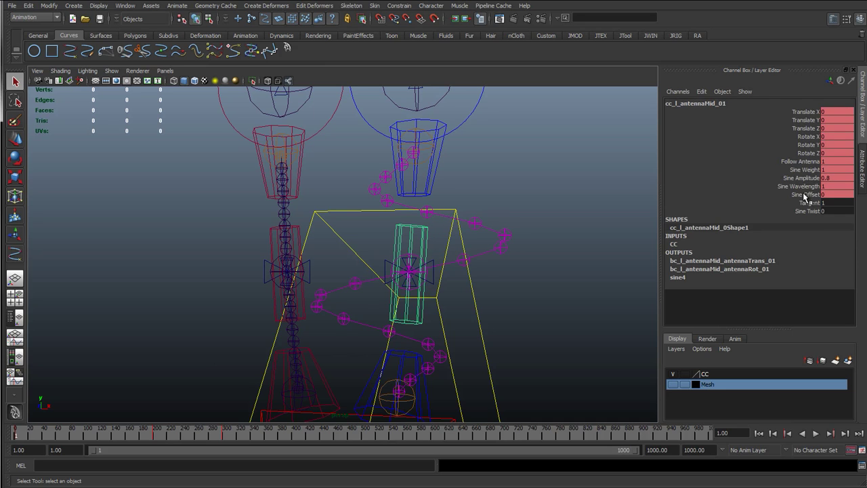
left_click(806, 169)
middle_click_drag(519, 199, 381, 195)
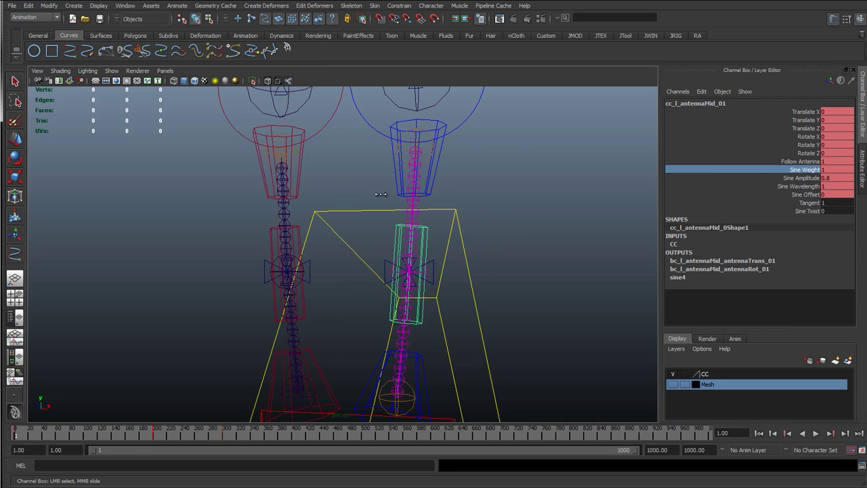
left_click(321, 127)
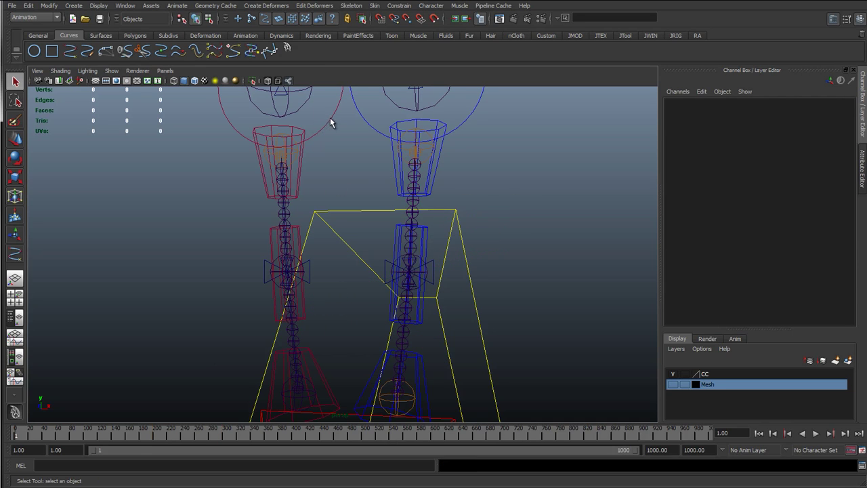
left_click(331, 119)
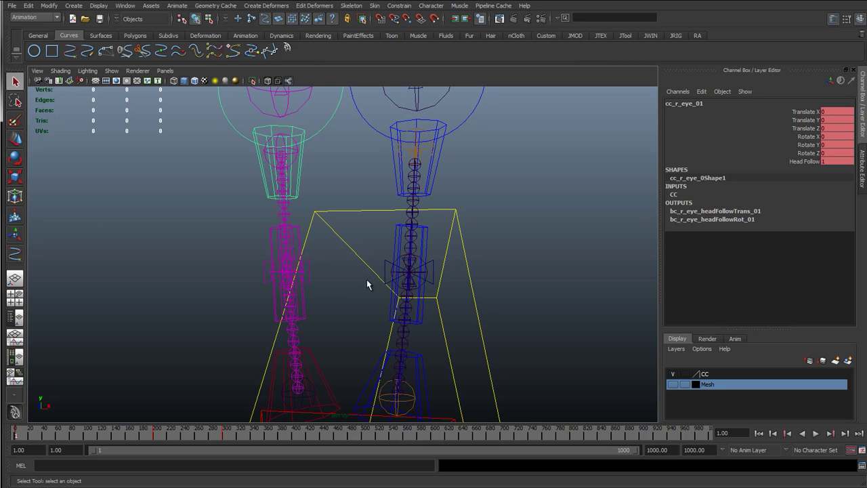
left_click(202, 260)
Bring the Hypershade back into view and open the Set Driven Key window beside it.
left_click_drag(0, 186, 427, 292)
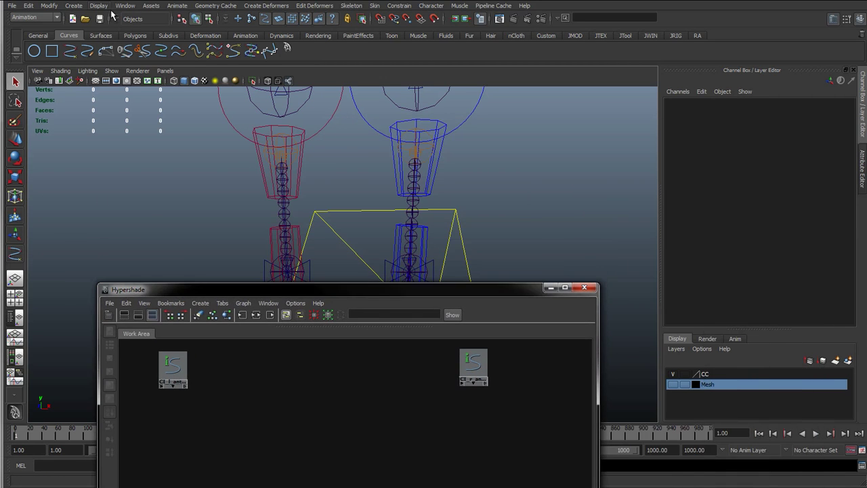
left_click(178, 6)
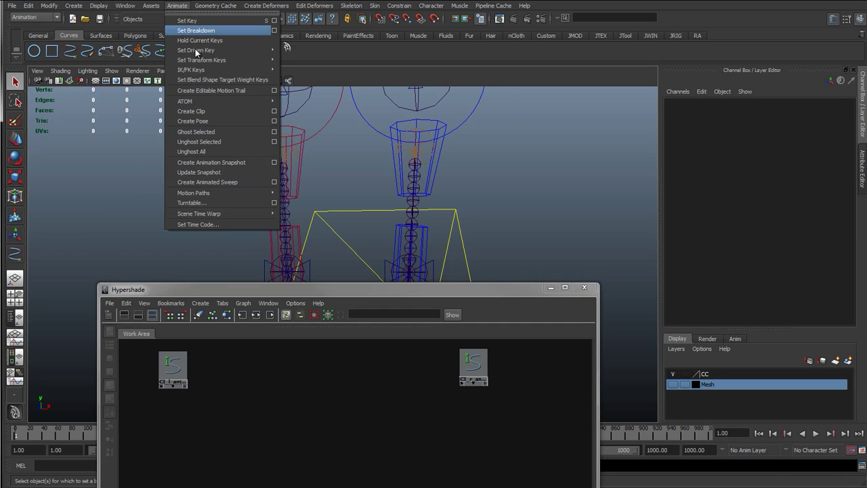
mouse_move(223, 50)
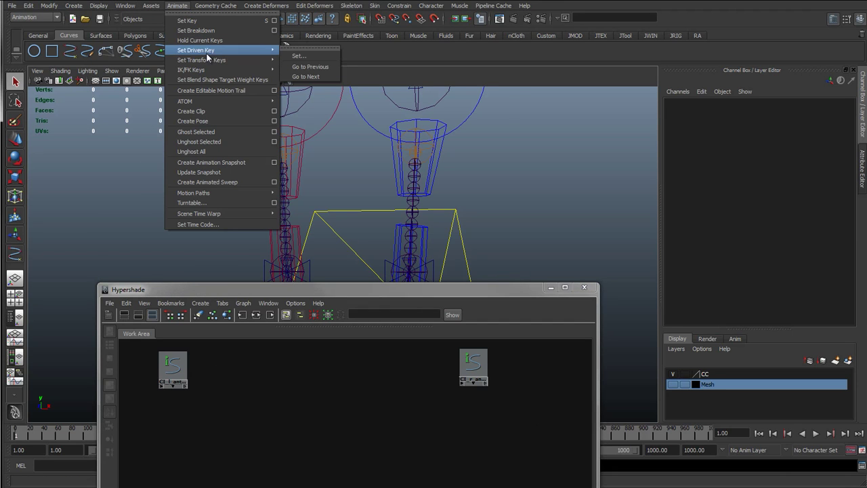
left_click(313, 56)
left_click_drag(205, 132, 85, 138)
Make the Mesh layer and polygons visible in the viewport and select the slug's main body mesh.
left_click(673, 384)
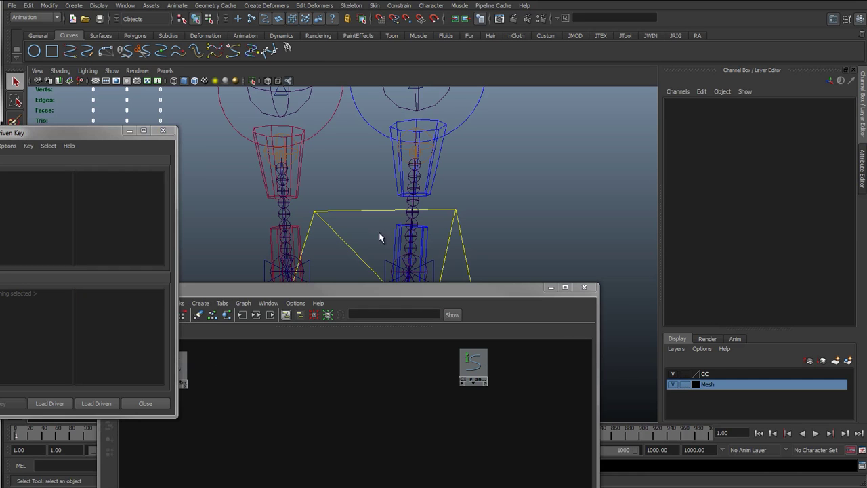
left_click(112, 70)
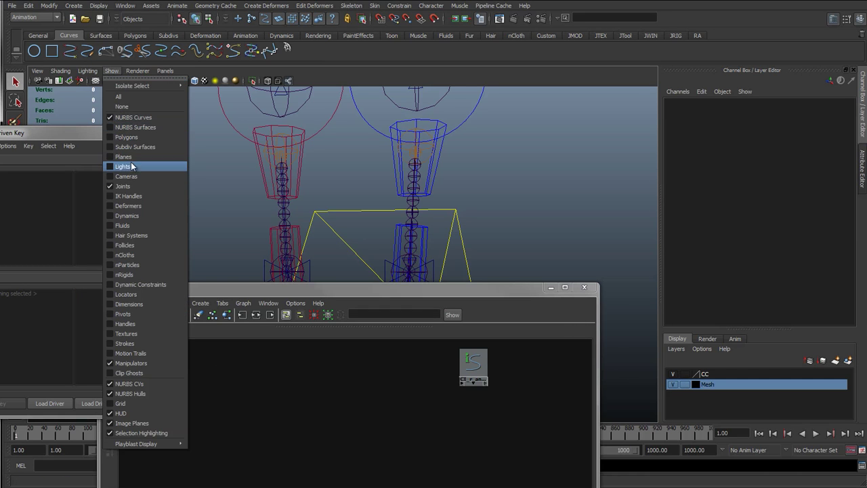
left_click(126, 137)
left_click(295, 122)
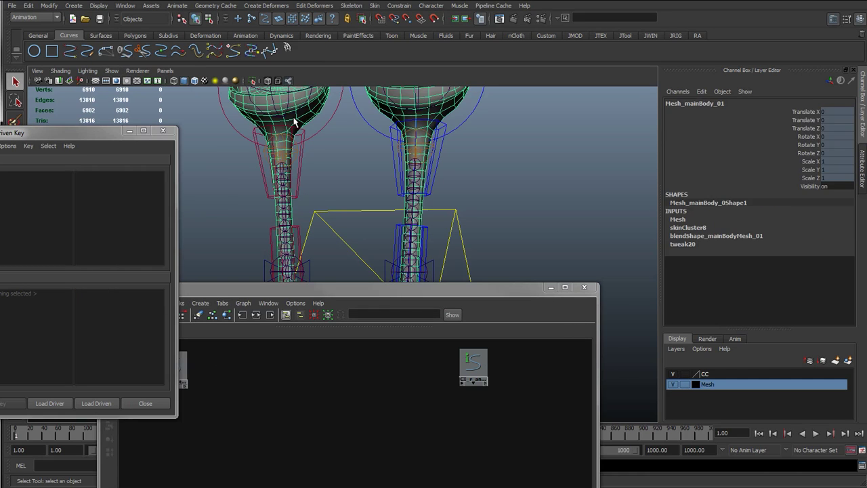
Select the blendShape_mainBodyMesh_01 node by its copied name and load it as the driven object for Set Driven Key.
left_click(706, 235)
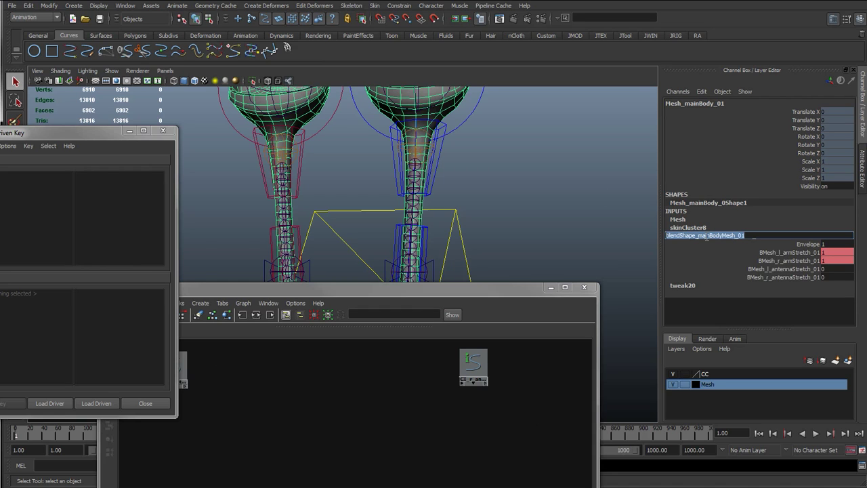
key("ctrl+c")
left_click(609, 18)
key("ctrl+v")
key("Return")
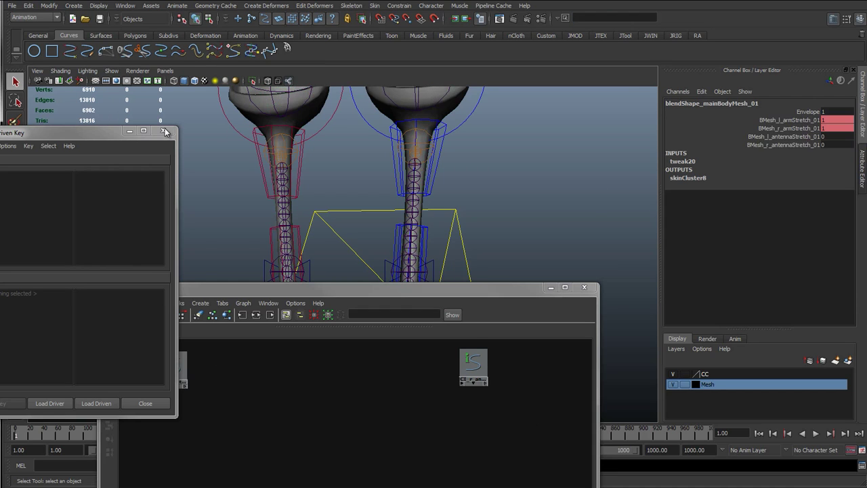
left_click_drag(156, 133, 455, 84)
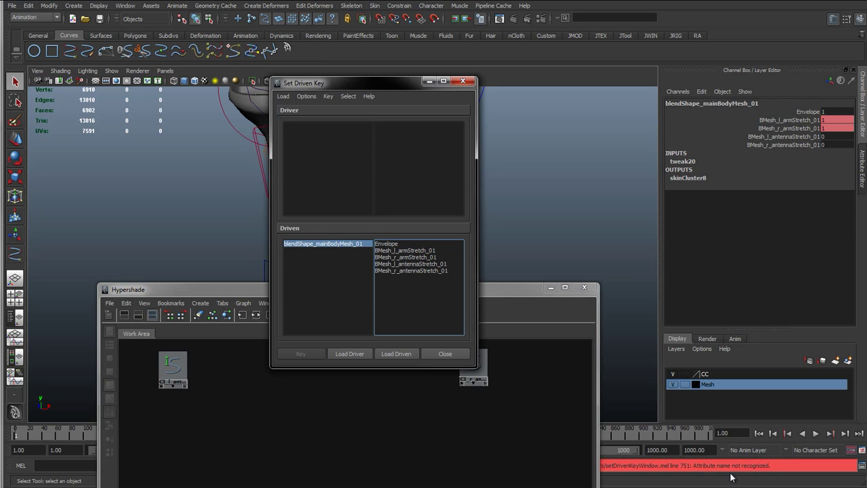
left_click_drag(376, 85, 139, 96)
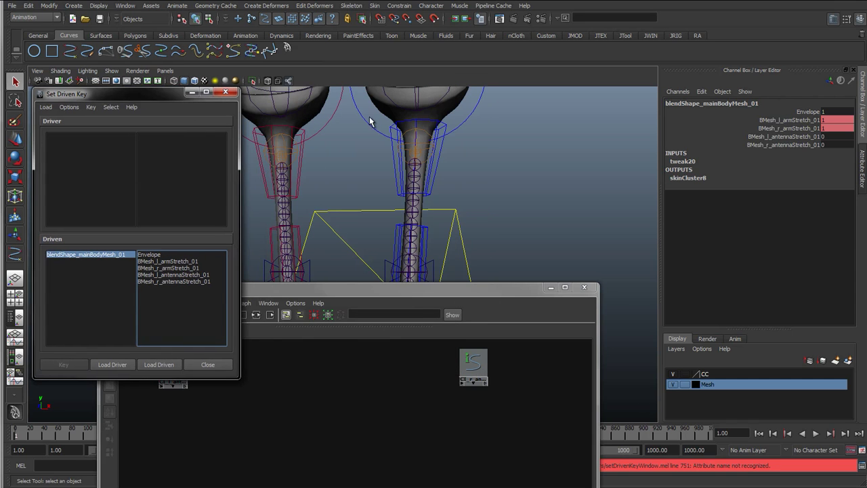
Examine the antenna stretch targets in the main body mesh's blend shape with both antennas in view.
left_click(386, 109)
left_click(719, 235)
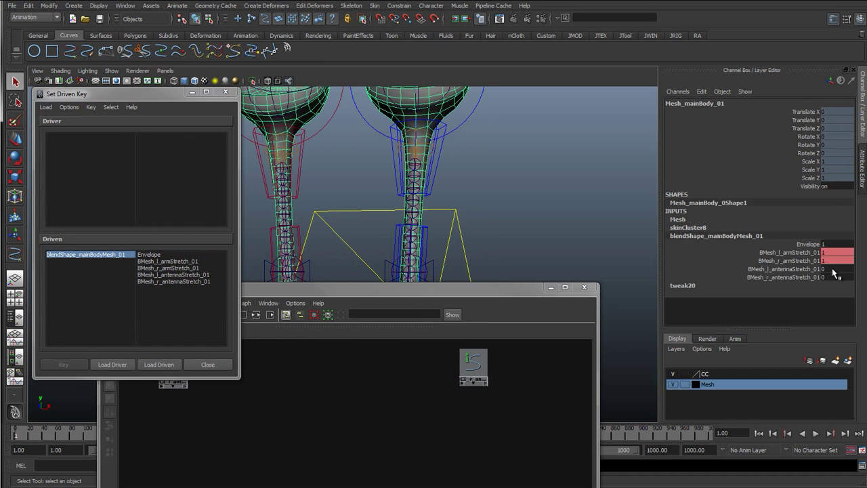
left_click_drag(560, 211, 551, 223, "alt")
right_click_drag(458, 219, 311, 205, "alt")
middle_click_drag(312, 205, 364, 184, "alt")
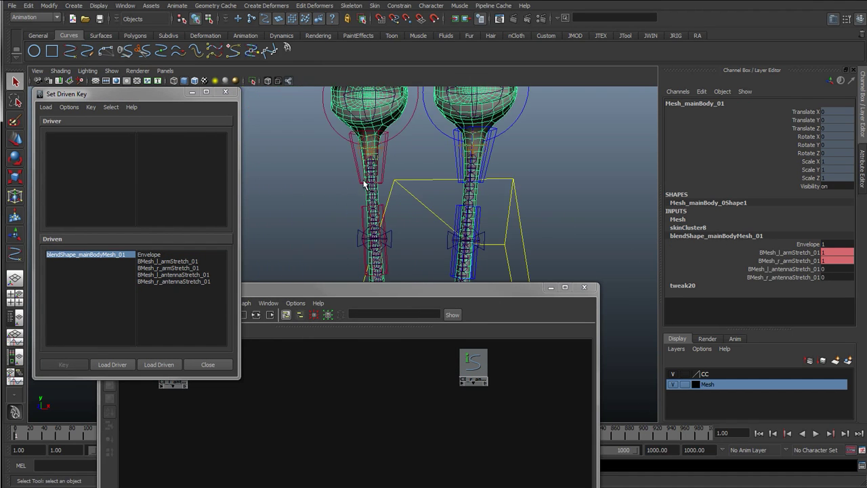
Load the left curve info node CI_l_antennaStretchCurve_01 as the driver for Set Driven Key.
left_click(100, 94)
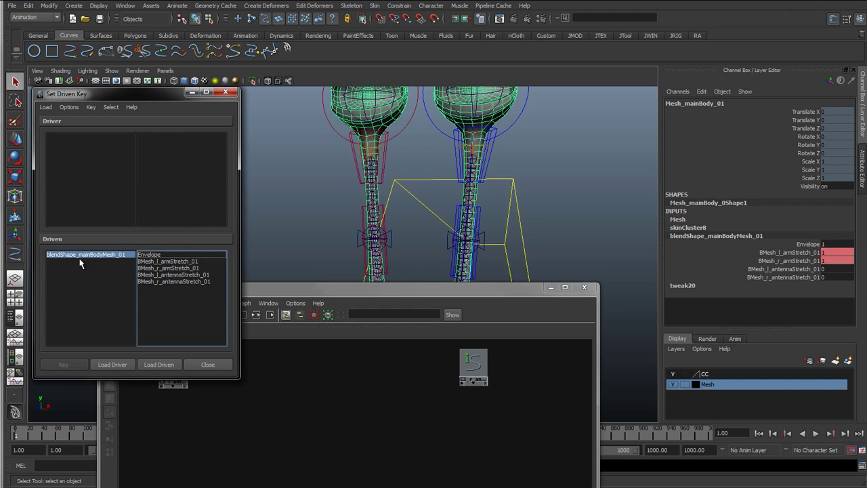
left_click(378, 292)
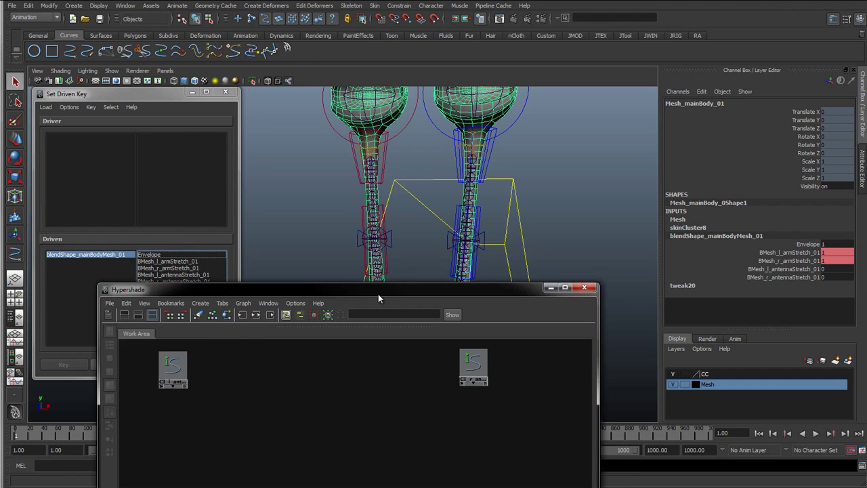
left_click(174, 367)
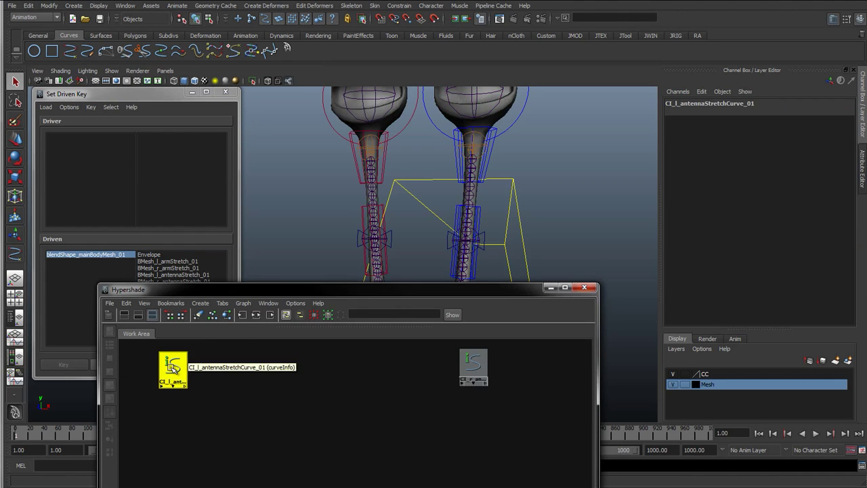
left_click(143, 100)
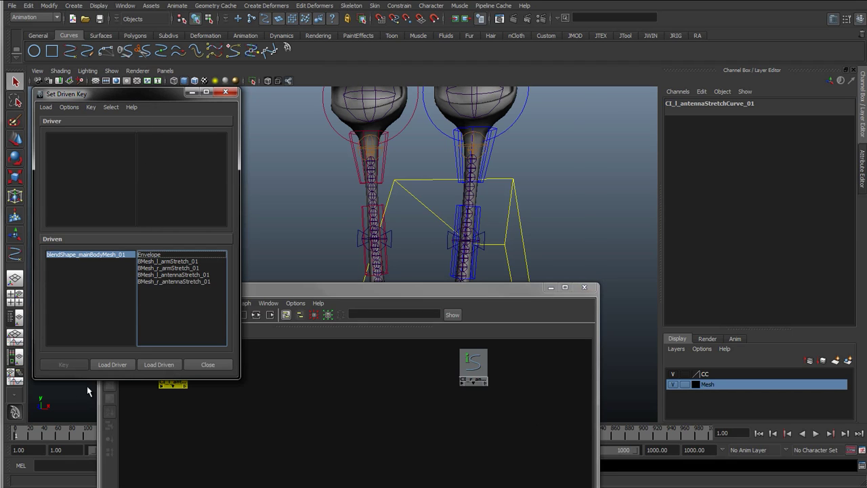
left_click(112, 364)
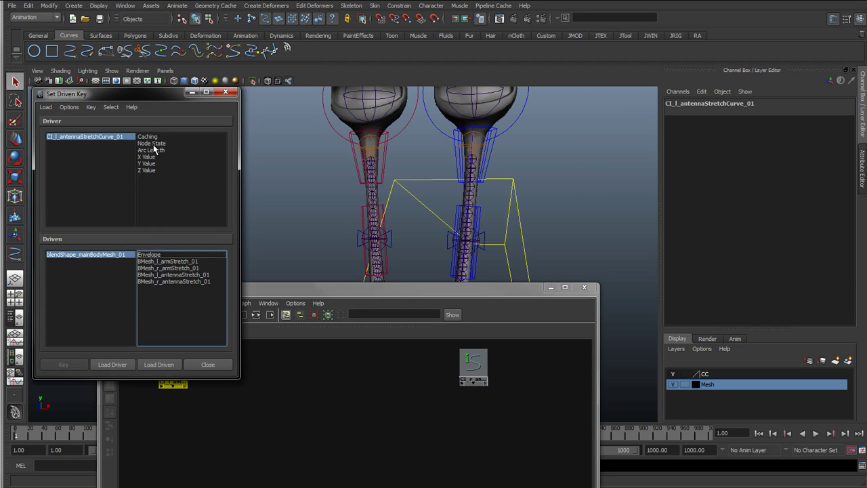
Set a driven key with Arc Length driving BMesh_l_antennaStretch_01 for the left antenna's rest length.
left_click(150, 150)
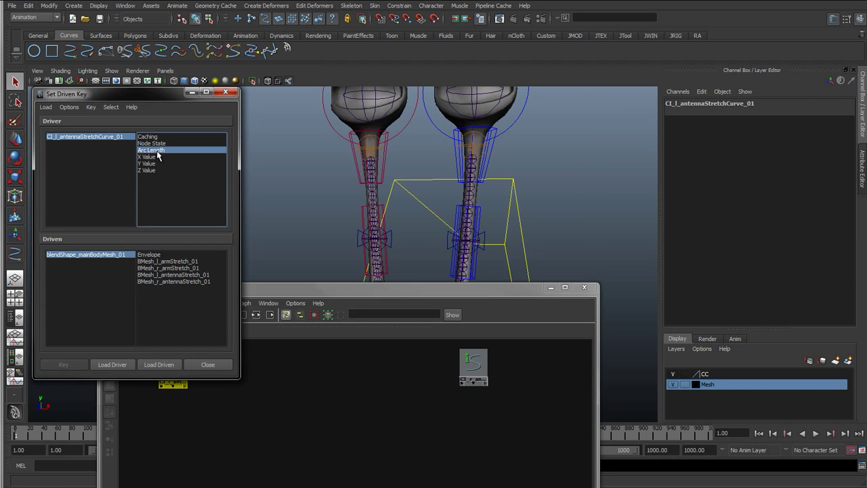
left_click(170, 275)
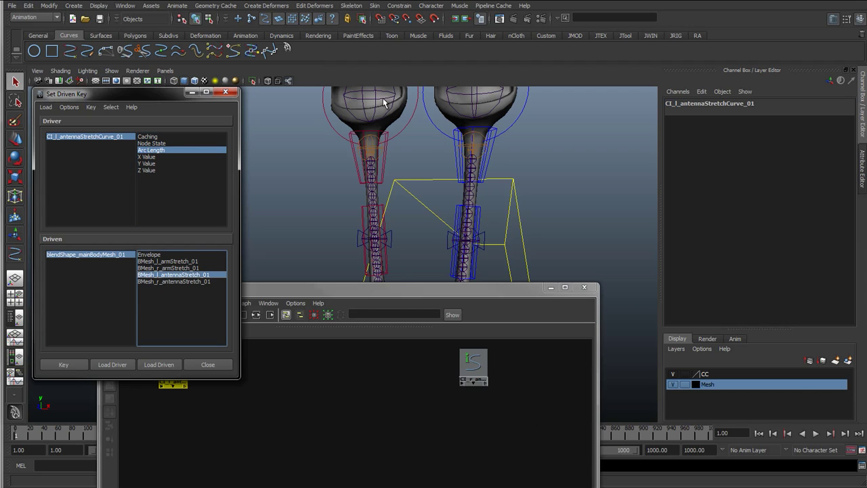
left_click(61, 365)
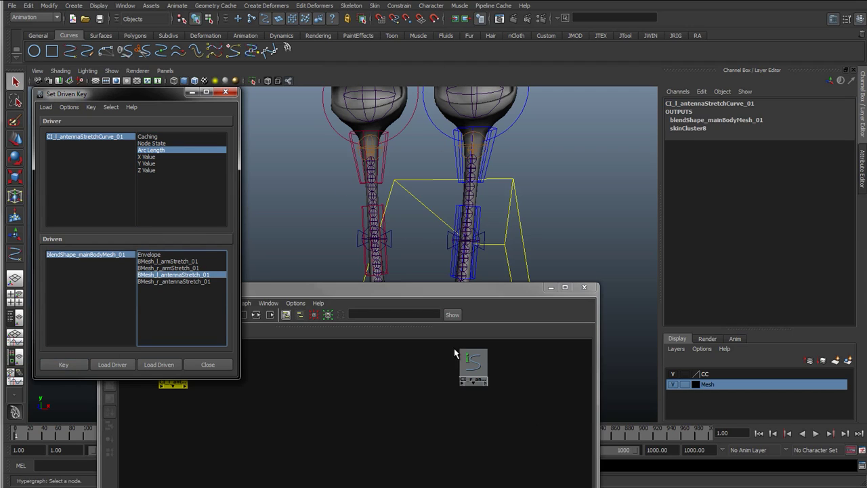
Stretch the left antenna by setting the left eye control's Translate Y to 30.
left_click(430, 122)
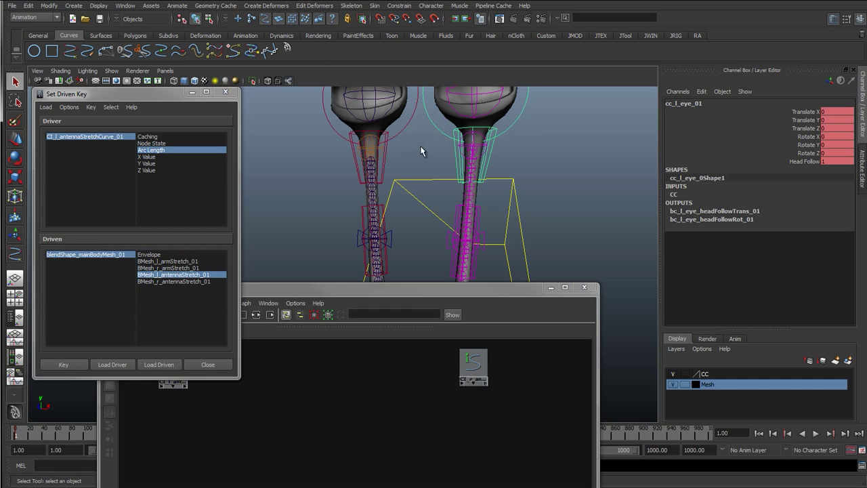
key("w")
scroll(421, 151, "down", 3)
left_click_drag(401, 120, 402, 78)
right_click_drag(447, 174, 397, 243, "alt")
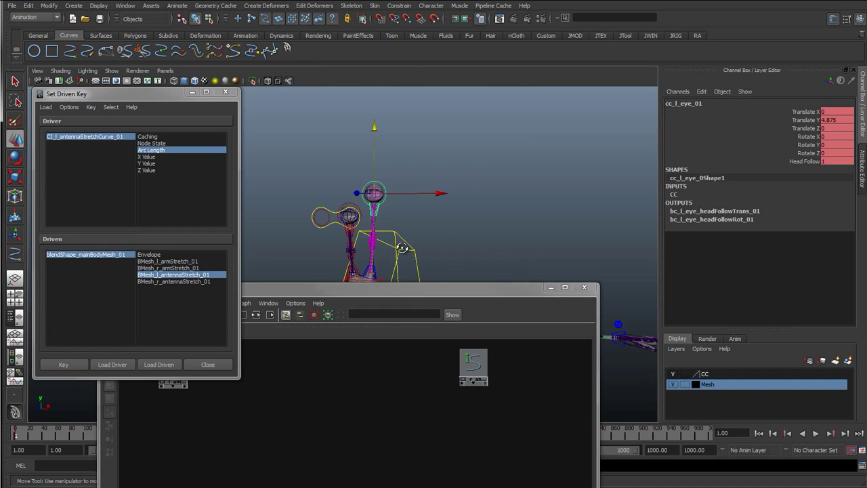
middle_click_drag(448, 217, 524, 178)
double_click(830, 120)
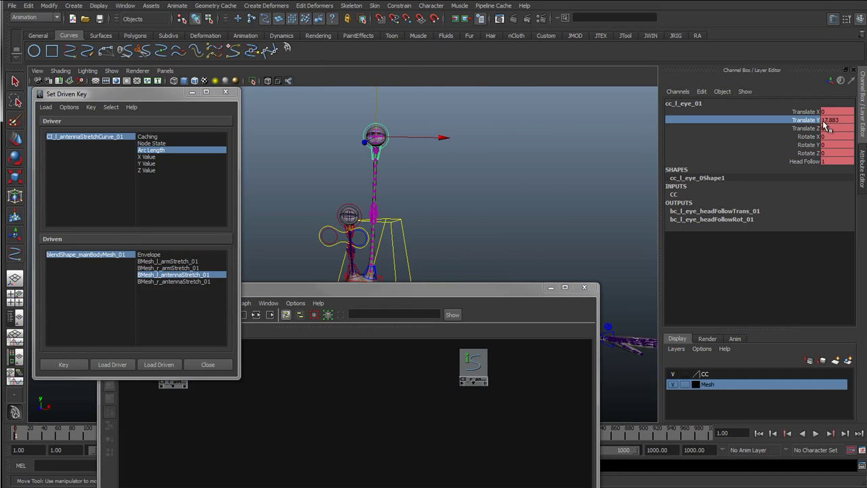
key("Return")
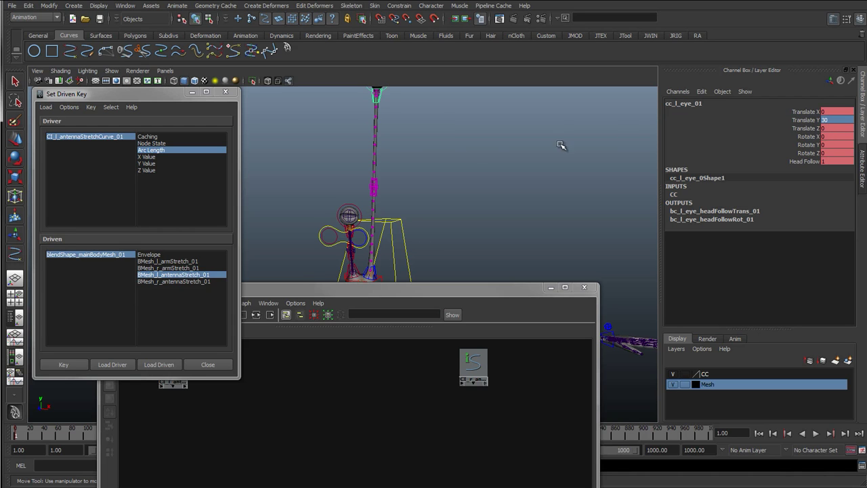
Move the Hypershade down to clear the viewport and frame the whole stretched left antenna.
right_click_drag(453, 178, 437, 260, "alt")
left_click_drag(446, 290, 437, 402)
middle_click_drag(425, 307, 423, 253, "alt")
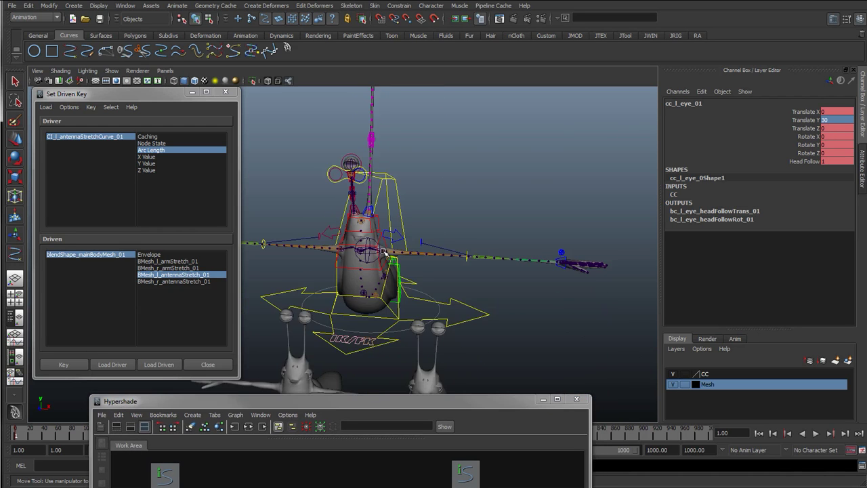
right_click_drag(417, 254, 455, 223, "alt")
middle_click_drag(415, 200, 400, 284, "alt")
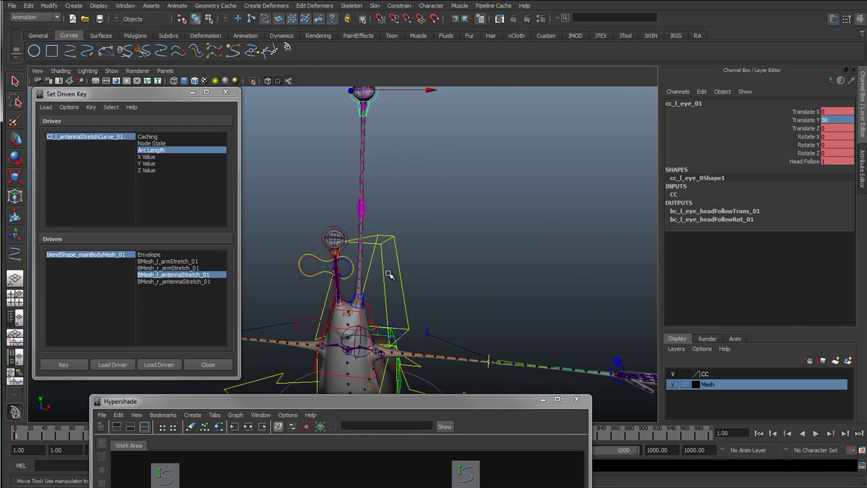
Check the main body mesh's inputs and inspect the thickness of the stretched left antenna, keeping the left eye control selected.
left_click(621, 368)
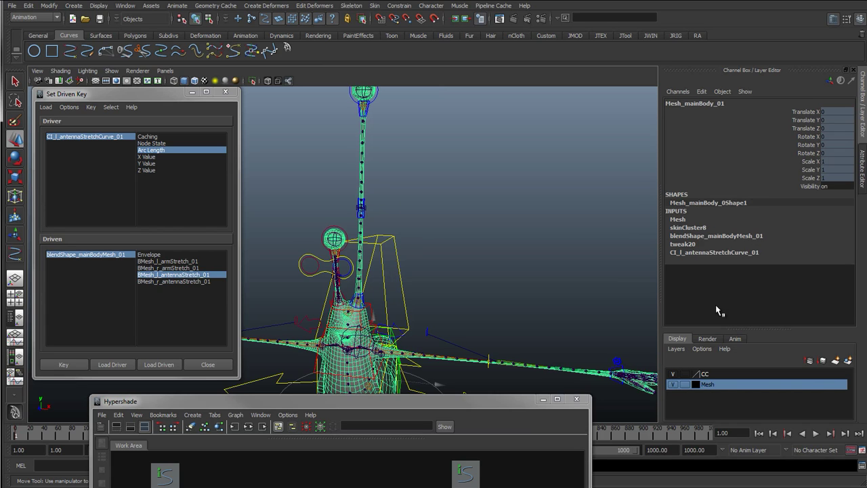
left_click(378, 99)
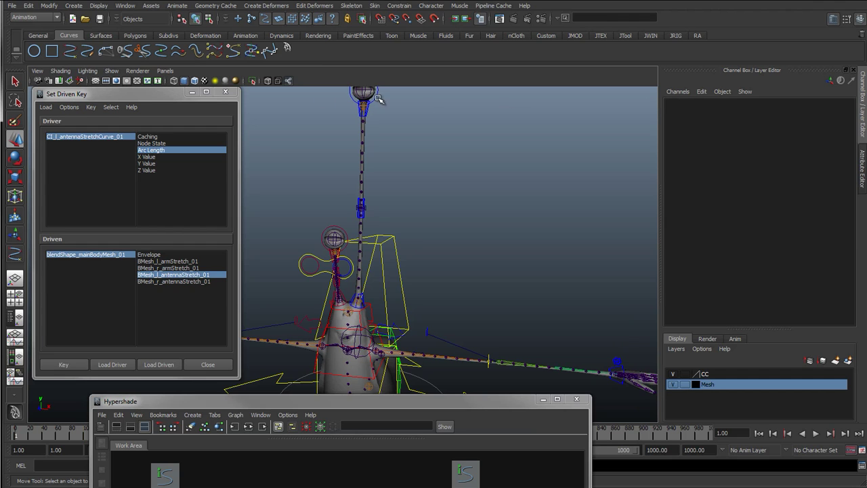
left_click(376, 96)
left_click_drag(418, 218, 452, 164, "alt")
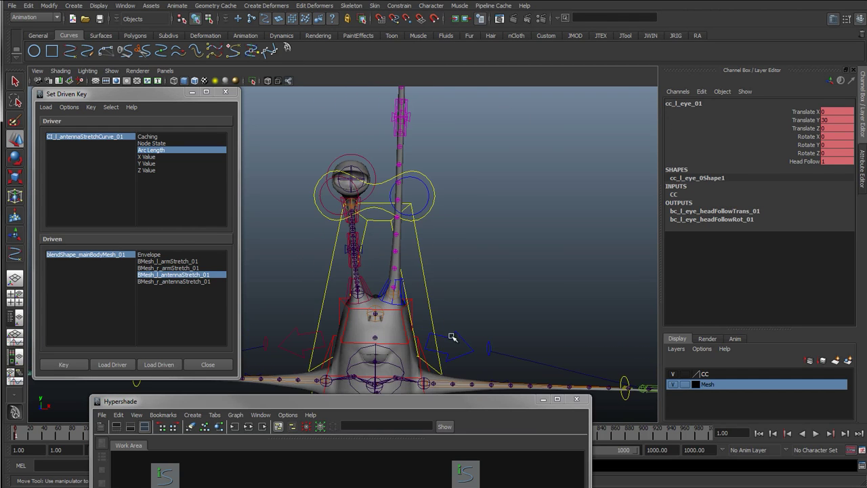
left_click_drag(447, 330, 379, 308, "alt")
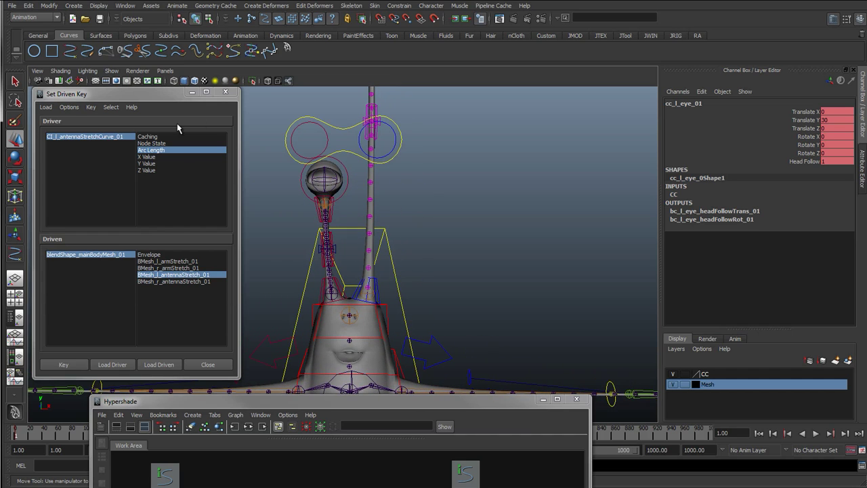
left_click_drag(332, 129, 383, 83, "alt")
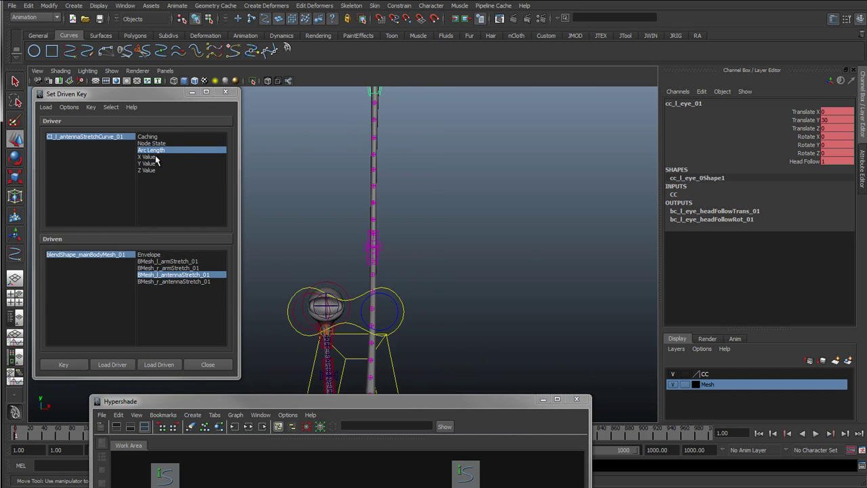
Set BMesh_l_antennaStretch_01 to 1 on the main body mesh and set a driven key for the left antenna's stretched length.
middle_click_drag(376, 268, 365, 139, "alt")
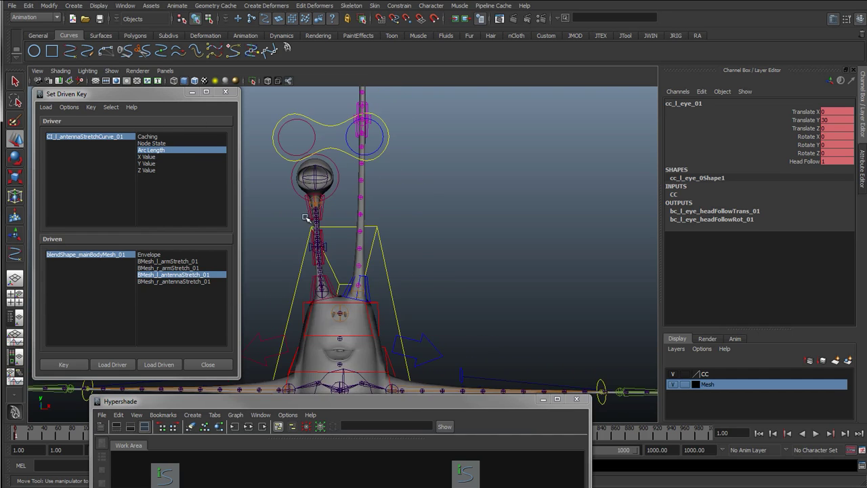
left_click(319, 314)
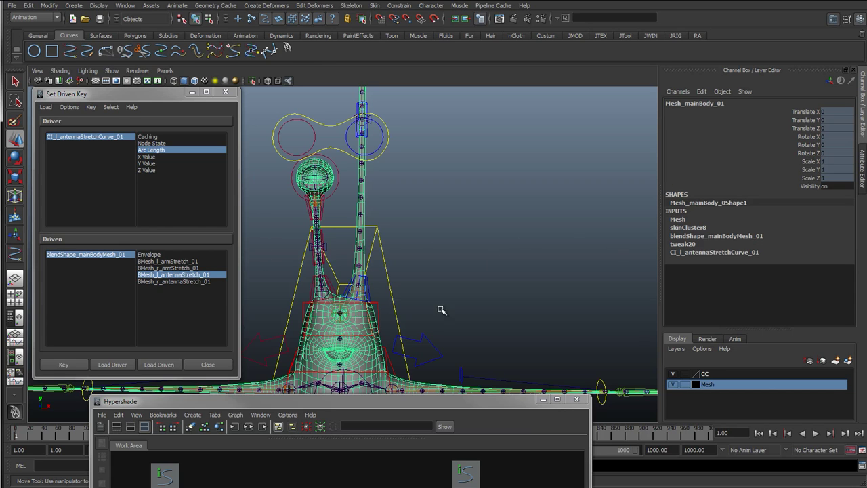
left_click(728, 235)
left_click(828, 269)
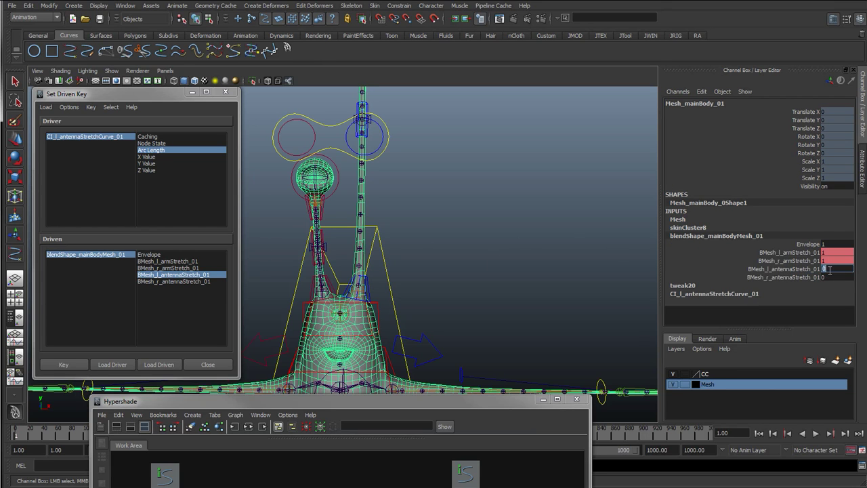
key("Return")
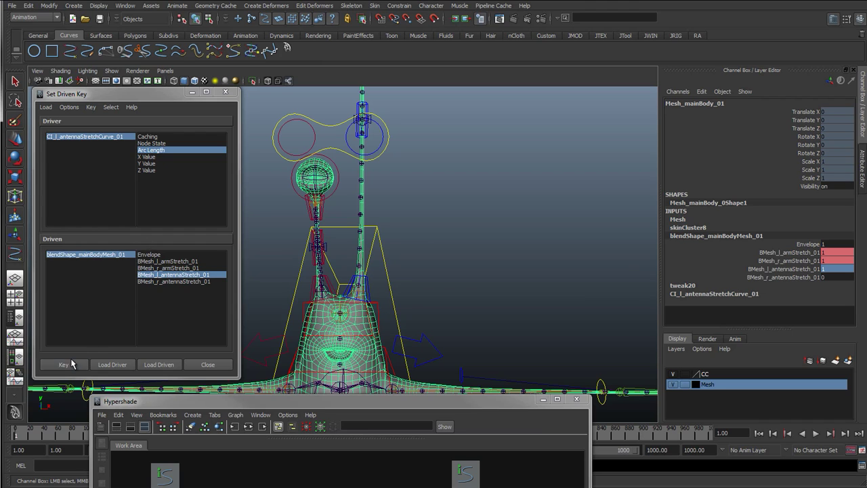
left_click(71, 364)
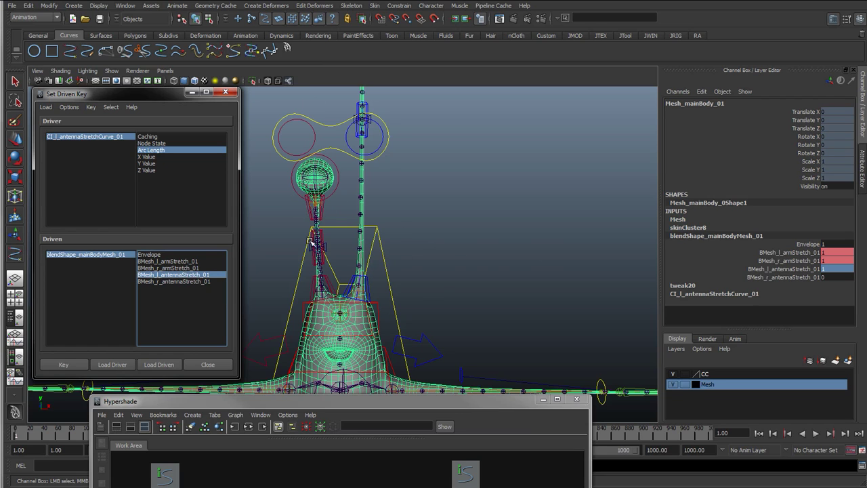
Lower the left eye control to check the antenna's changing thickness, and reset its Translate Y to 0.
middle_click_drag(437, 113, 450, 197, "alt")
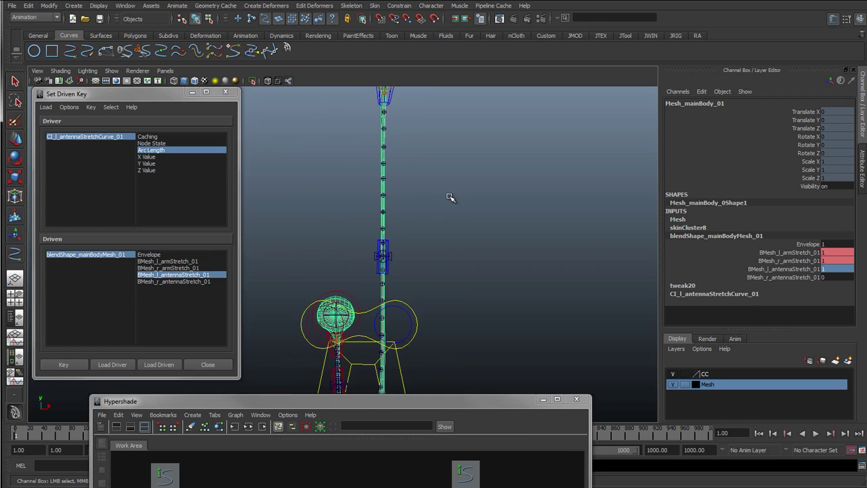
left_click(445, 165)
middle_click_drag(414, 108, 406, 224, "alt")
left_click(399, 183)
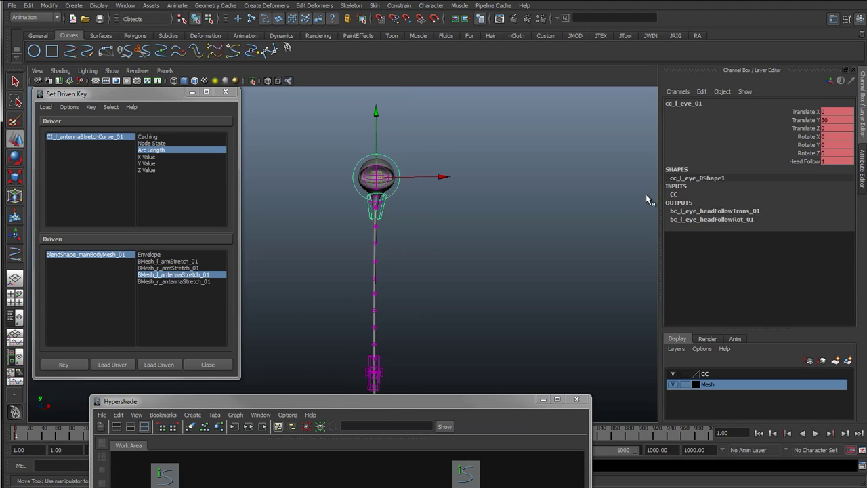
scroll(392, 267, "down", 4)
middle_click_drag(383, 194, 390, 133, "alt")
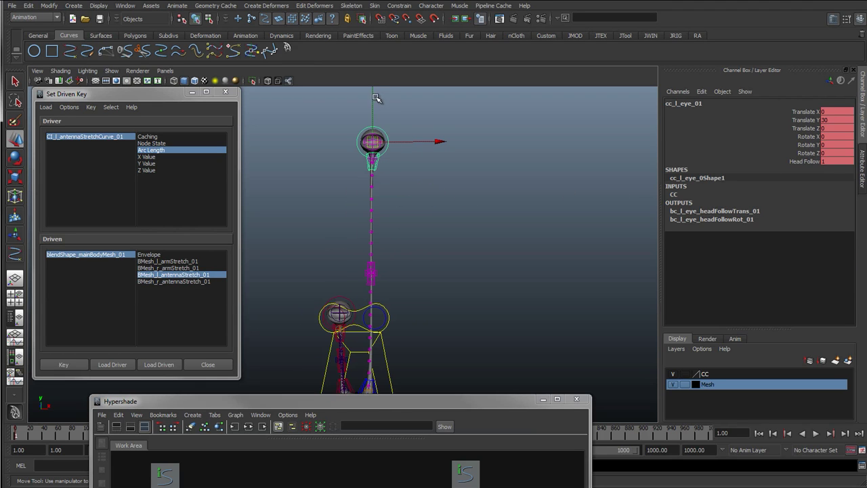
left_click_drag(372, 92, 408, 181)
left_click(845, 120)
type("0")
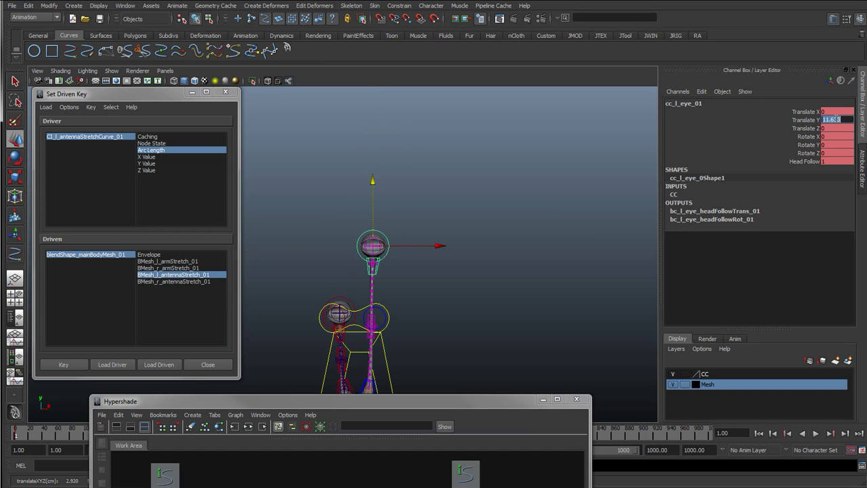
key("Return")
Try Sine Weight 1 on the left antenna's middle control to test the stretch blend shape on a wavy antenna.
scroll(414, 355, "up", 2)
middle_click_drag(415, 356, 420, 275, "alt")
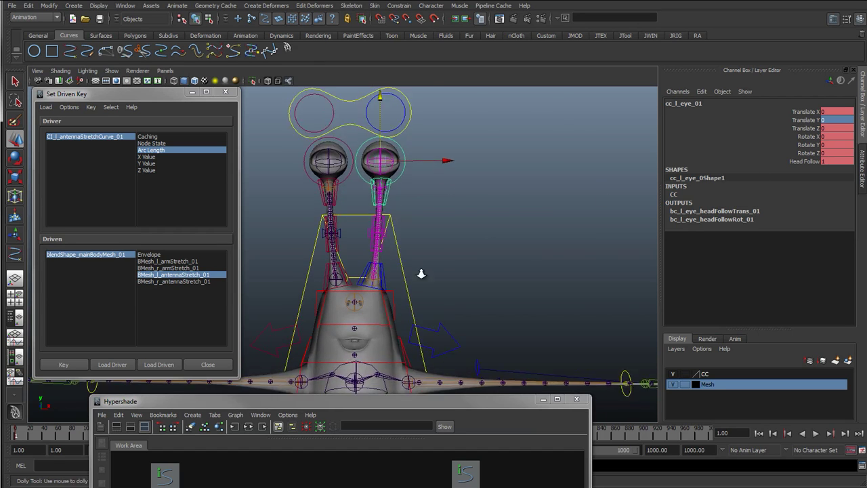
scroll(420, 275, "up", 3)
left_click(385, 206)
left_click_drag(355, 248, 330, 263, "alt")
scroll(329, 262, "up", 2)
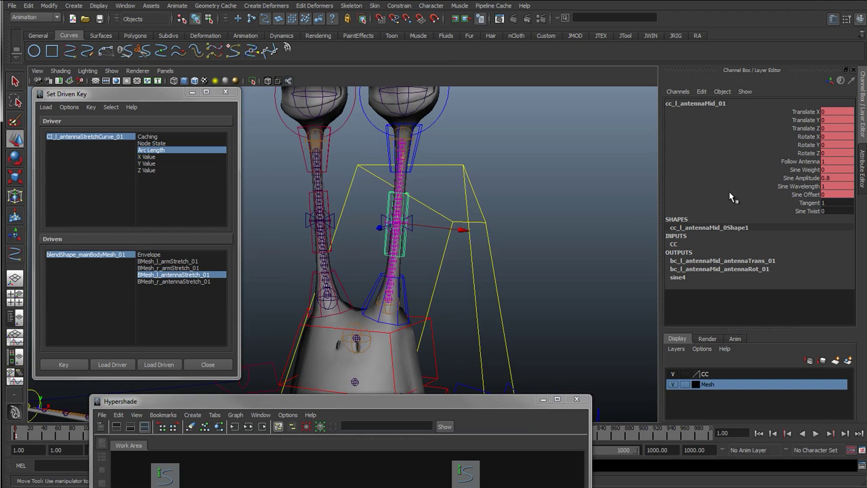
left_click(801, 178)
left_click(801, 169)
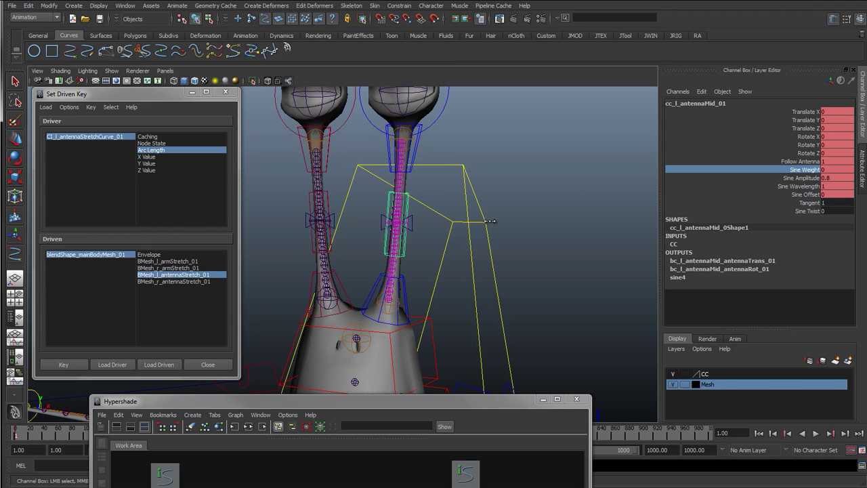
middle_click_drag(491, 221, 498, 221)
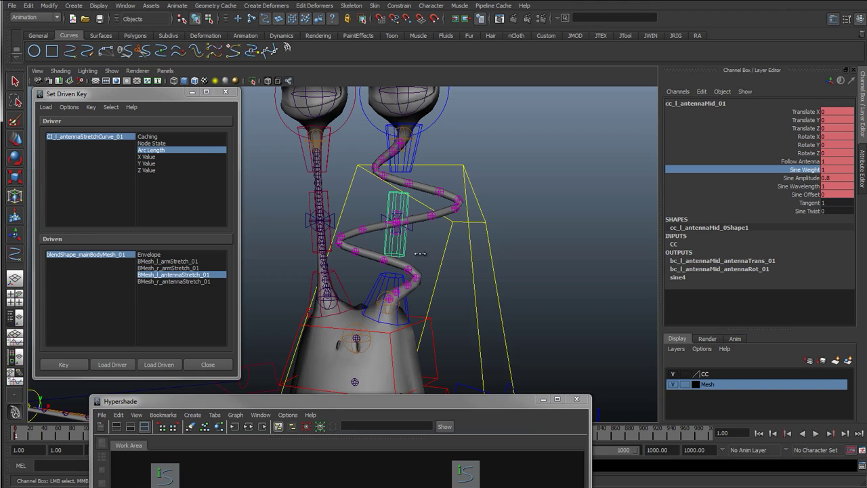
middle_click_drag(420, 253, 447, 247)
middle_click_drag(375, 266, 467, 265)
Try a Sine Amplitude of 3.2 on the left antenna's middle control to exaggerate the wave.
left_click(805, 177)
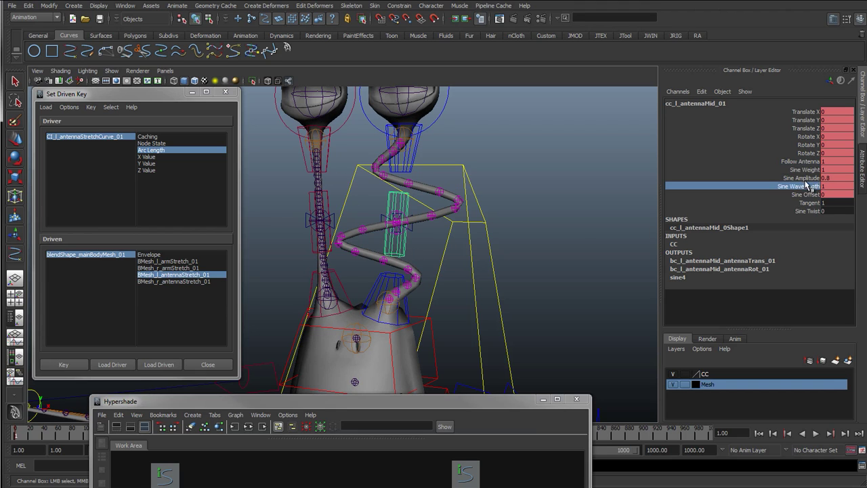
middle_click_drag(575, 232, 531, 244)
key("ctrl+z")
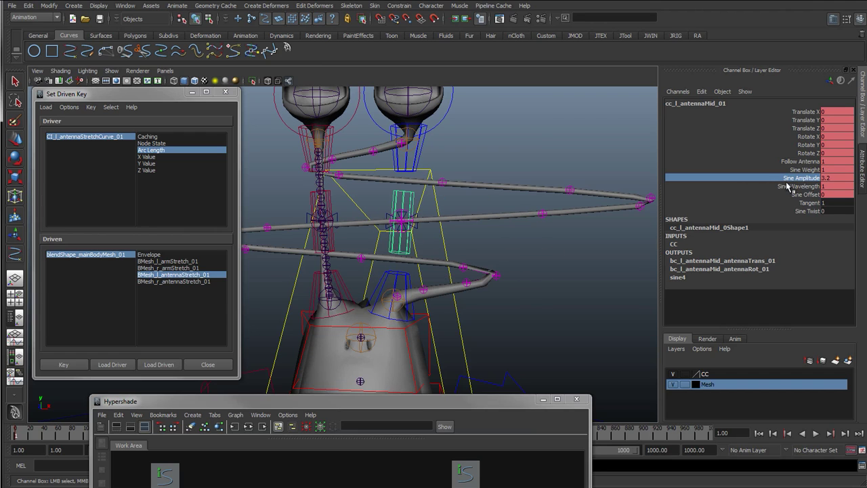
Set Sine Amplitude and Sine Weight to 0 on the left antenna's middle control.
left_click(829, 178)
type("0")
key("Return")
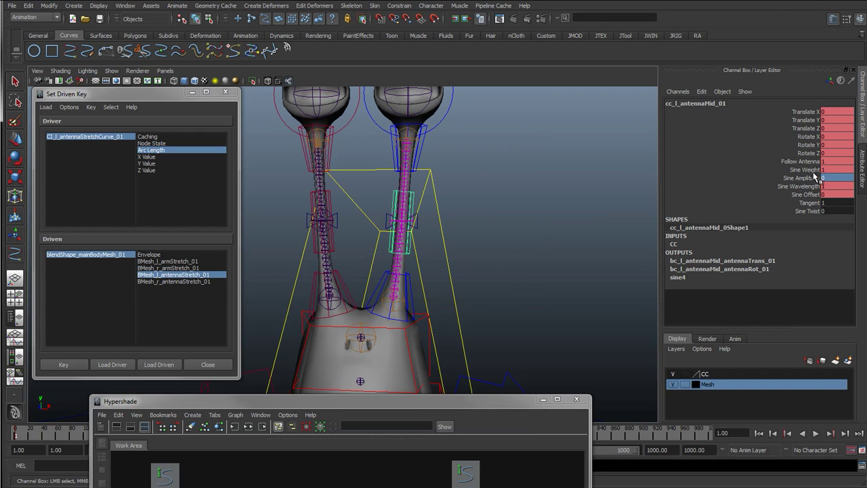
left_click(806, 170)
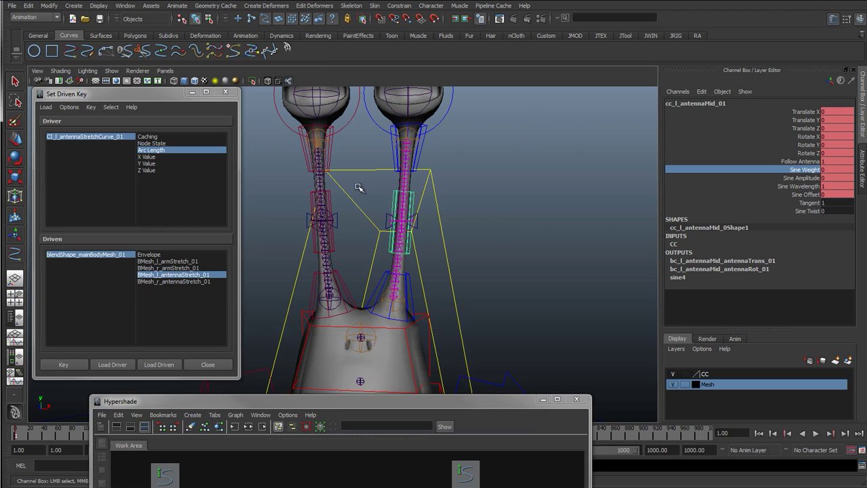
Load the right antenna's curve info node CI_r_antennaStretchCurve_01 as the driver for the driven key.
middle_click_drag(358, 188, 420, 201, "alt")
key("w")
left_click(339, 244)
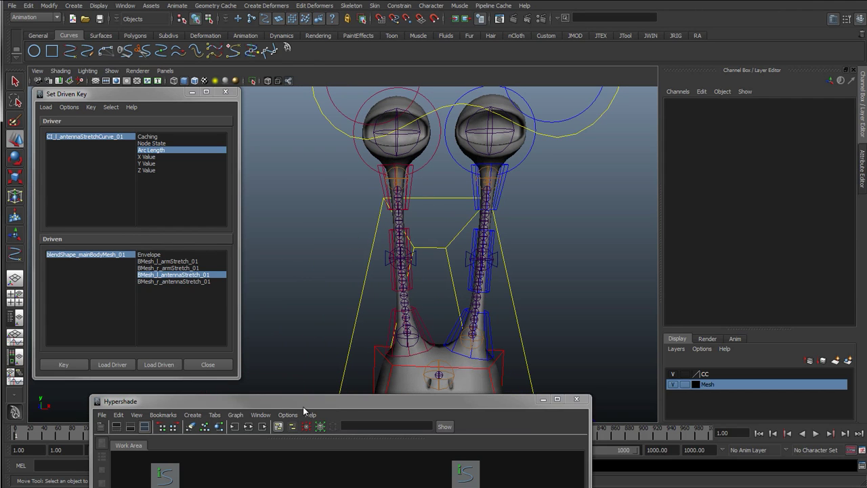
left_click_drag(303, 406, 322, 363)
left_click(485, 433)
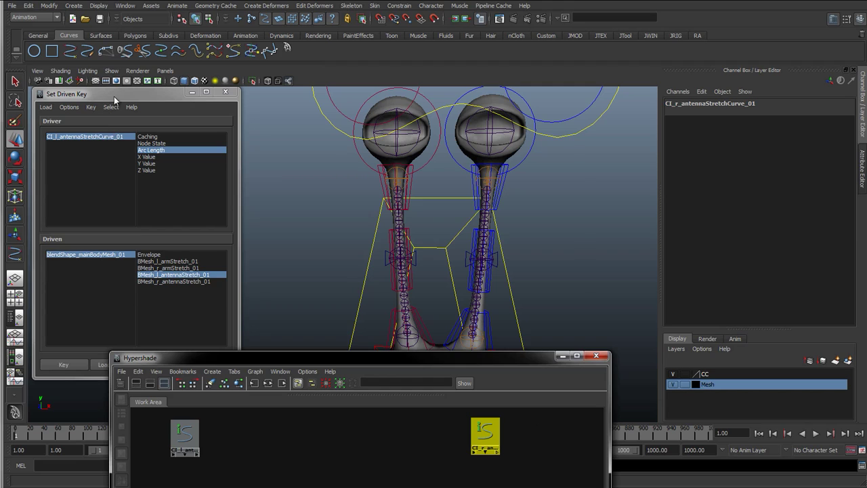
left_click(115, 100)
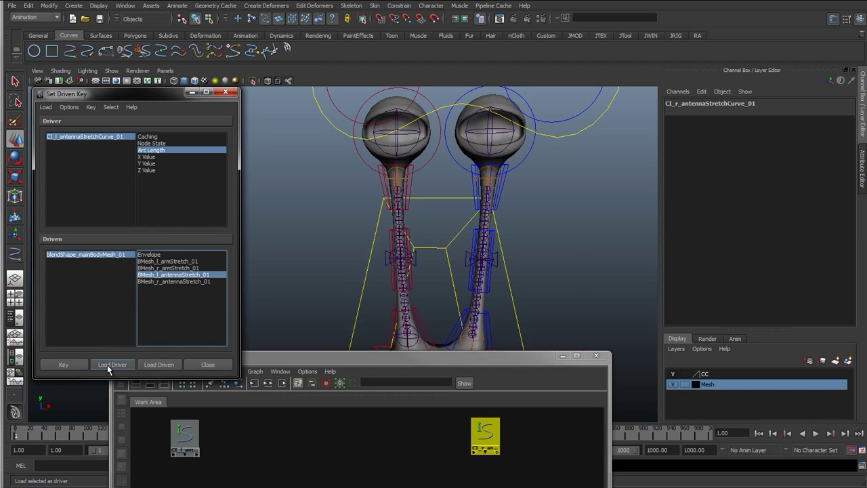
left_click(127, 371)
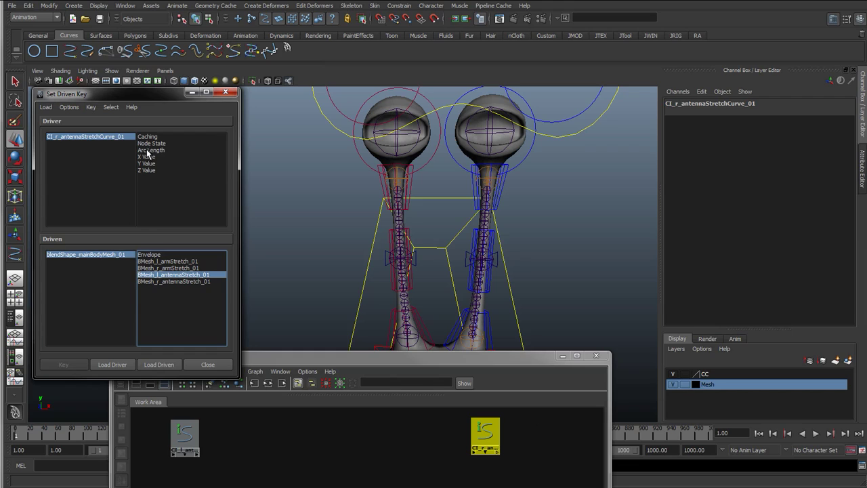
Set a driven key with Arc Length driving BMesh_r_antennaStretch_01 for the right antenna's rest length.
left_click(149, 150)
left_click(169, 281)
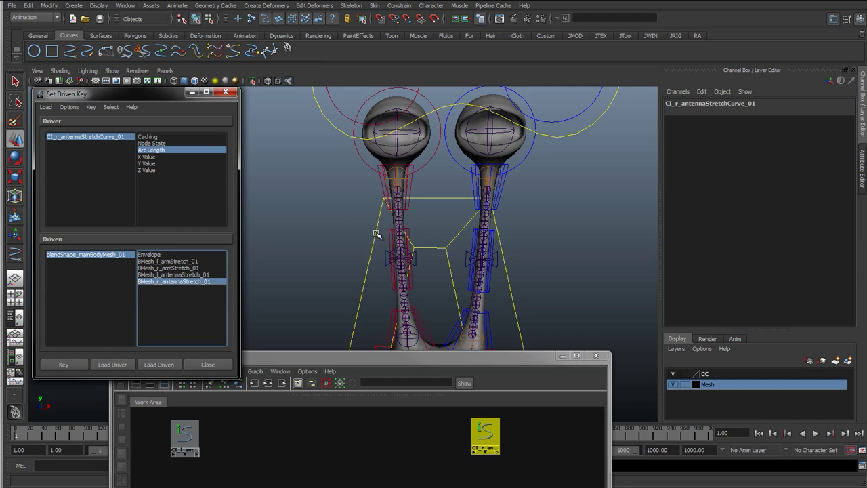
left_click(73, 363)
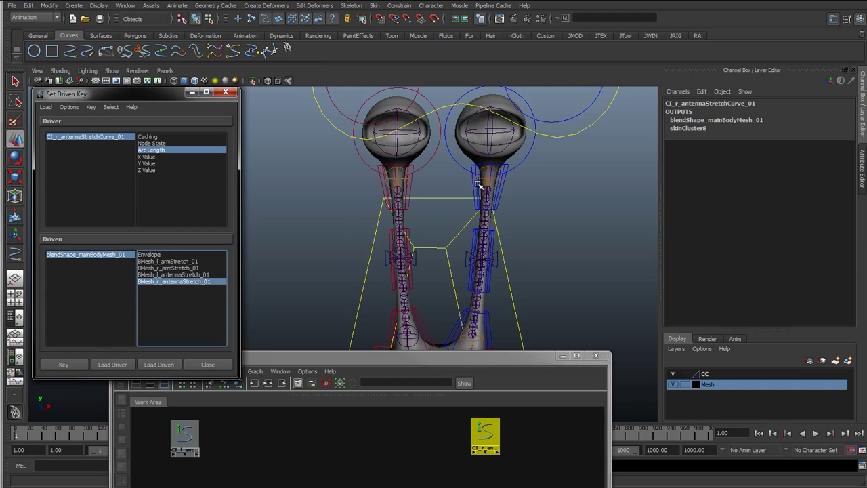
Stretch the right antenna by setting the right eye control's Translate Y to 30.
left_click(437, 144)
right_click_drag(443, 135, 364, 194, "alt")
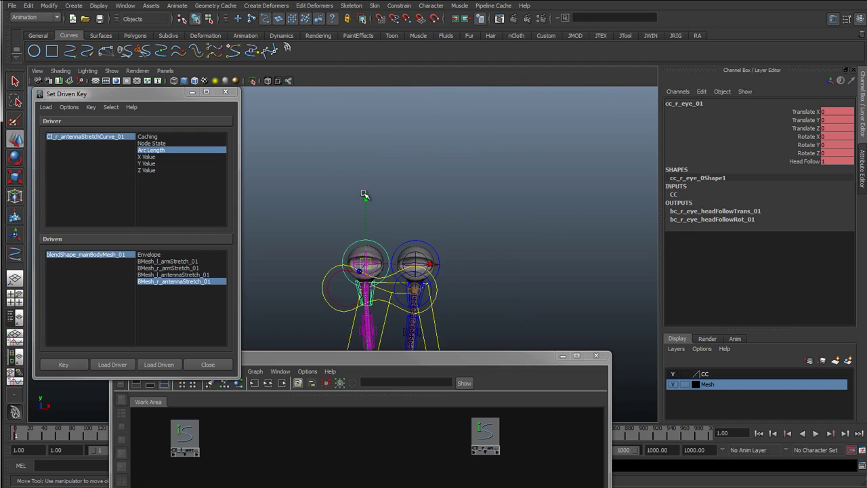
left_click_drag(366, 197, 366, 170)
left_click(830, 119)
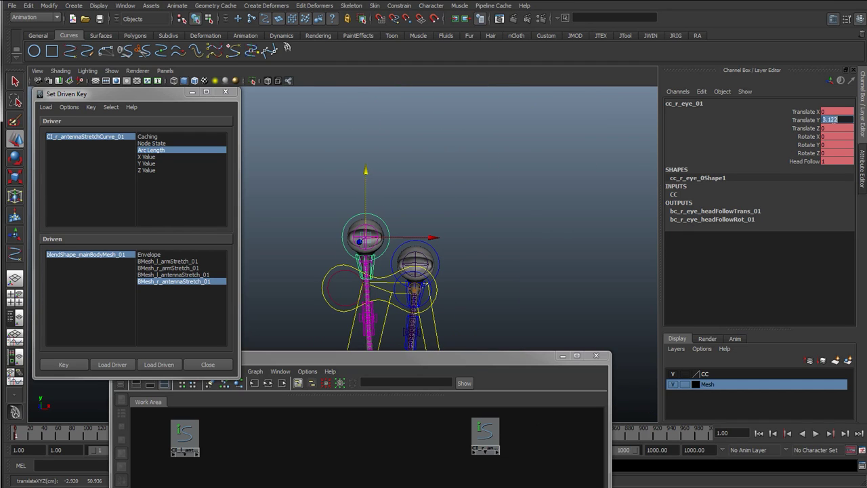
type("30")
key("Return")
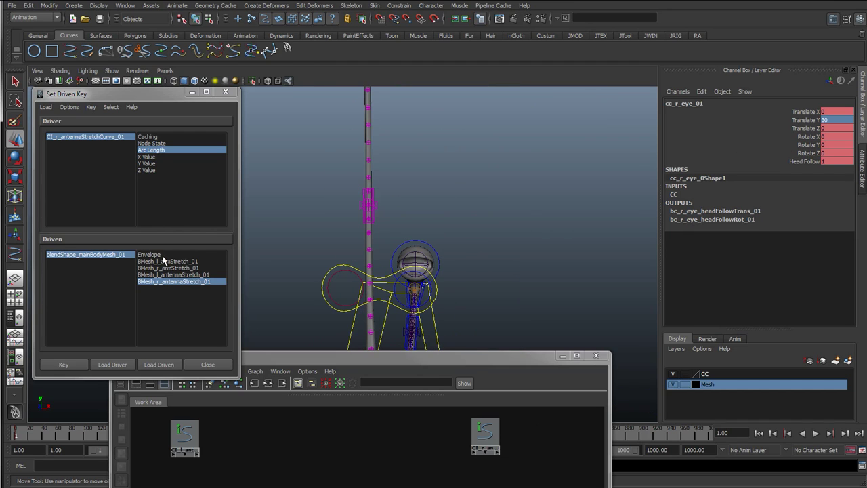
Set BMesh_r_antennaStretch_01 to 1 on the main body mesh and set a driven key for the right antenna's stretched length.
middle_click_drag(339, 278, 342, 188, "alt")
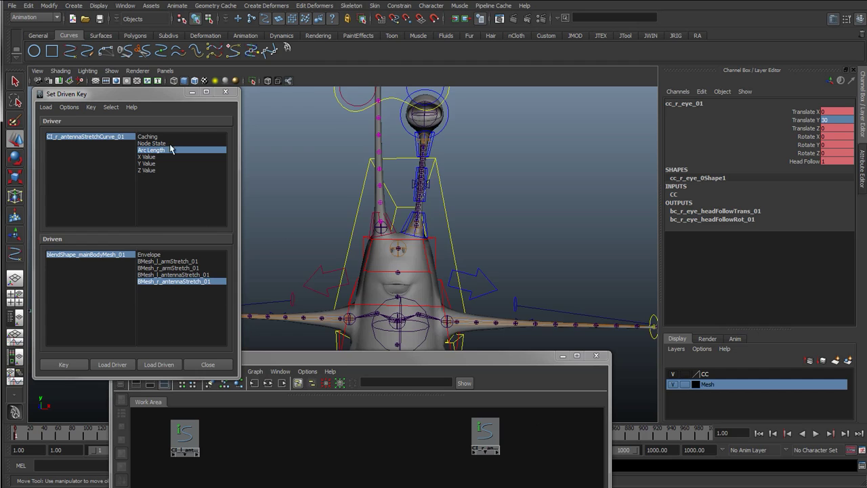
left_click(366, 296)
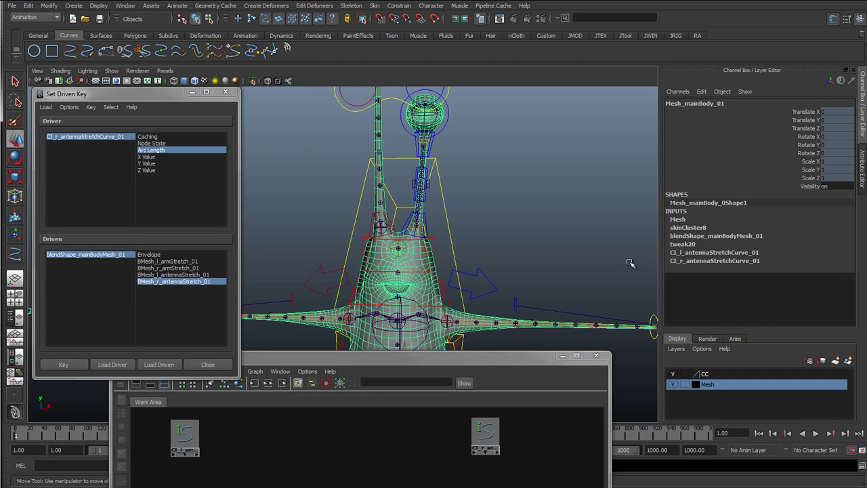
left_click(684, 235)
double_click(834, 277)
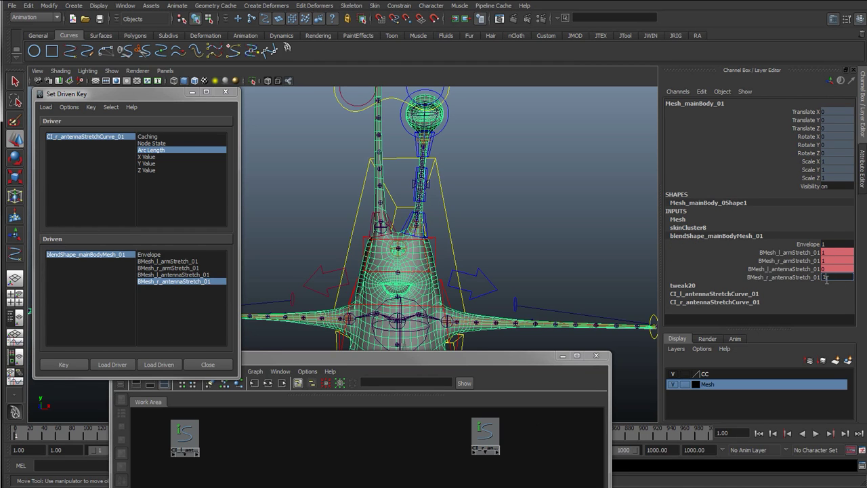
type("1")
key("Return")
left_click(71, 366)
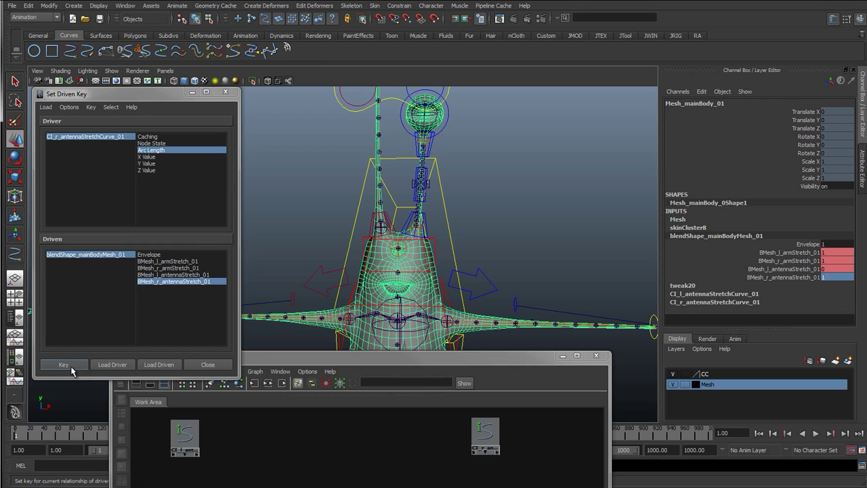
Close the Set Driven Key and Hypershade windows to clear the viewport.
left_click(208, 364)
left_click_drag(511, 358, 341, 285)
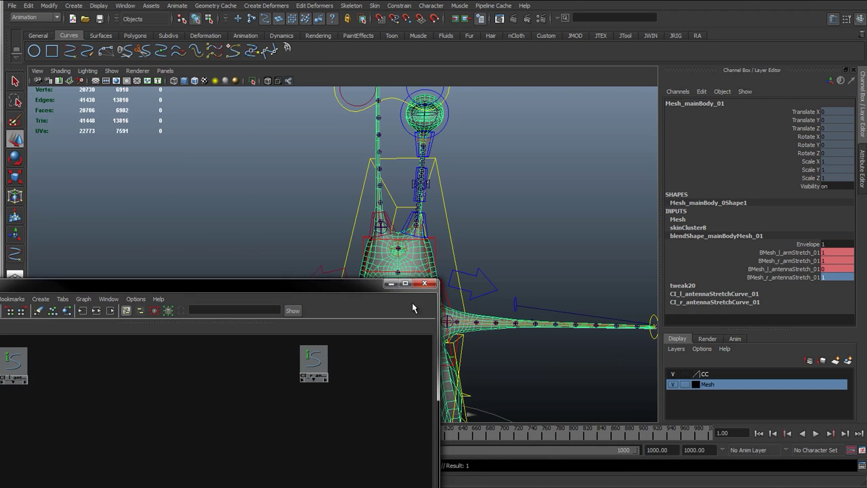
left_click(424, 283)
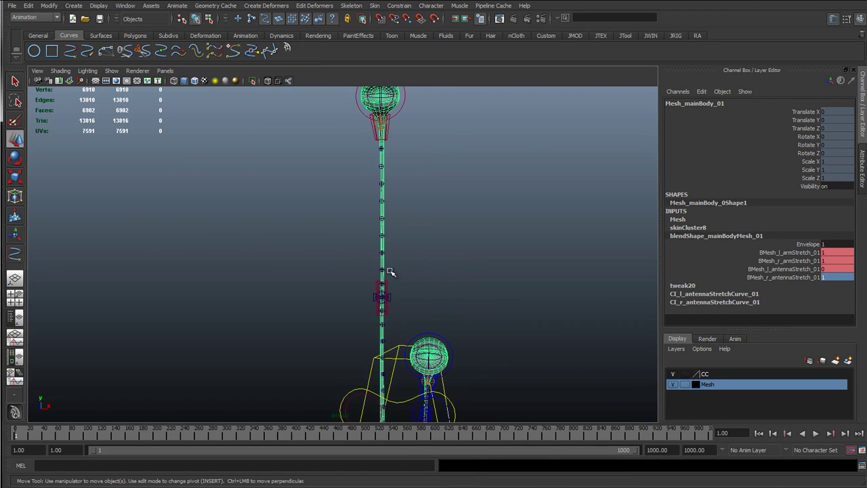
Select both eye controls, try moving them up together by about 1.5 units, and undo the move.
left_click(406, 99)
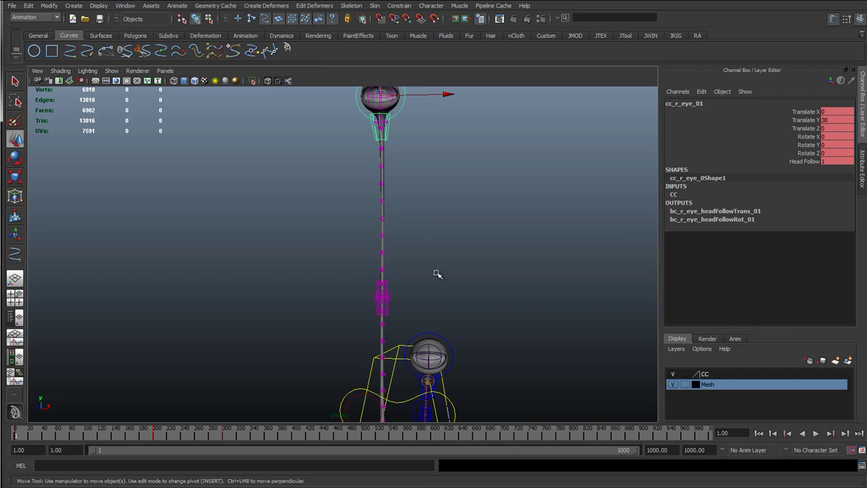
left_click(436, 332, "shift")
left_click_drag(429, 295, 449, 304)
key("ctrl+z")
key("ctrl+z")
key("ctrl+z")
key("ctrl+z")
key("ctrl+z")
key("ctrl+z")
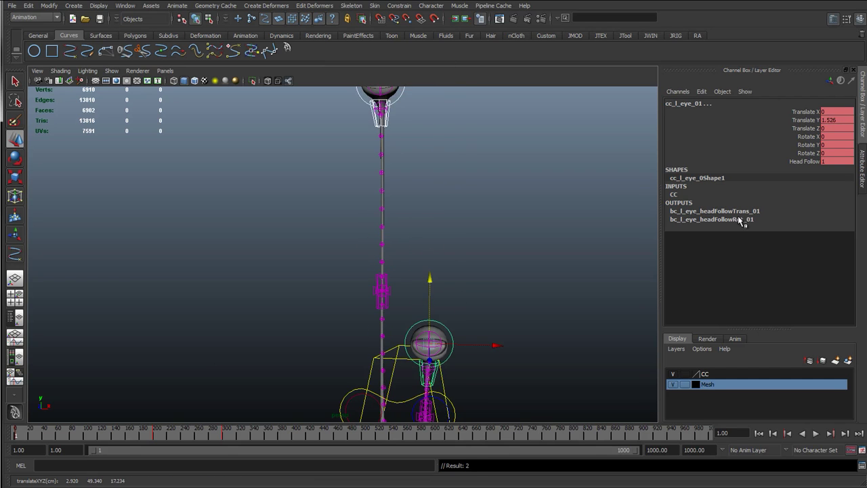
Set Translate X, Y and Z of both eye controls to 0.
left_click_drag(832, 112, 833, 128)
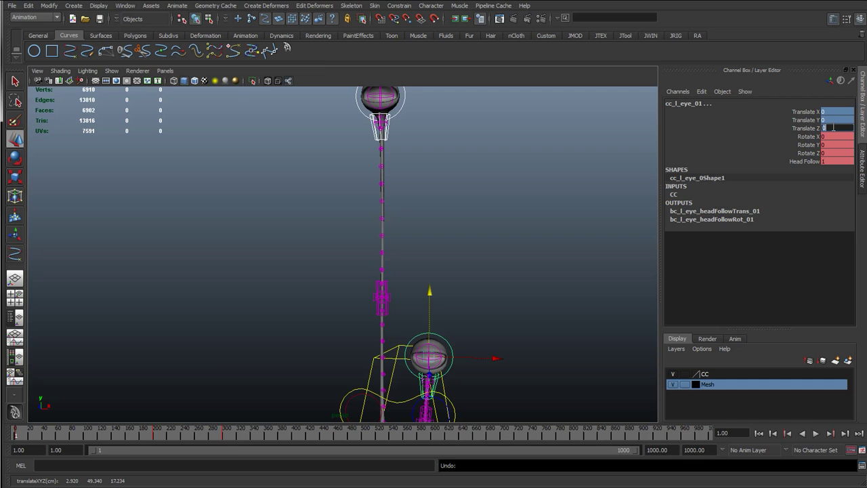
key("Return")
Test the antenna stretch by raising both eye controls to about 20.7 in Translate Y, and reset Translate Y to 0.
mouse_move(431, 292)
left_mouse_down()
mouse_move(435, 148)
mouse_move(440, 298)
left_mouse_up()
key("ctrl+z")
middle_click_drag(428, 407, 385, 309, "alt")
left_click_drag(461, 301, 436, 279, "alt")
middle_click_drag(437, 279, 437, 270)
left_click_drag(437, 271, 467, 309)
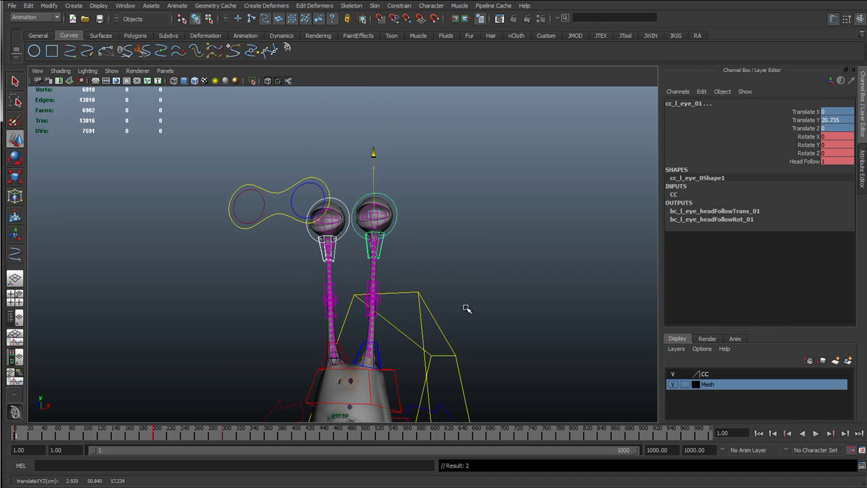
double_click(836, 120)
type("0")
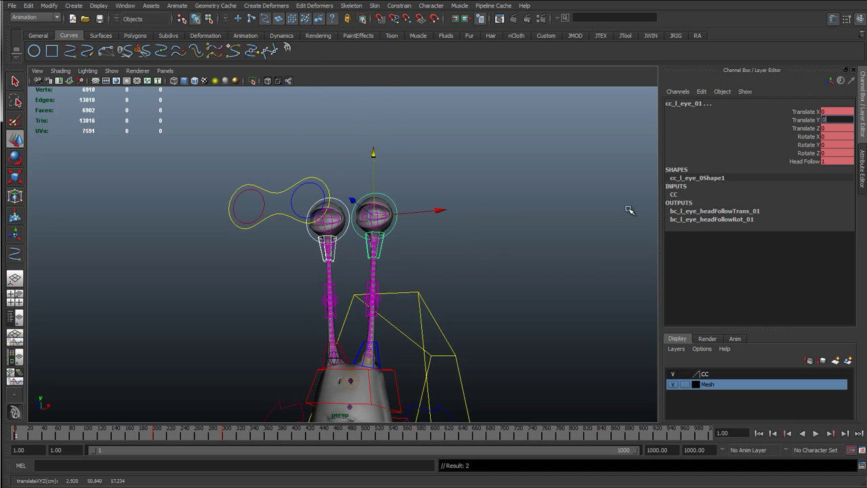
key("Return")
Isolate the main body mesh in the viewport and frame it.
left_click(361, 390)
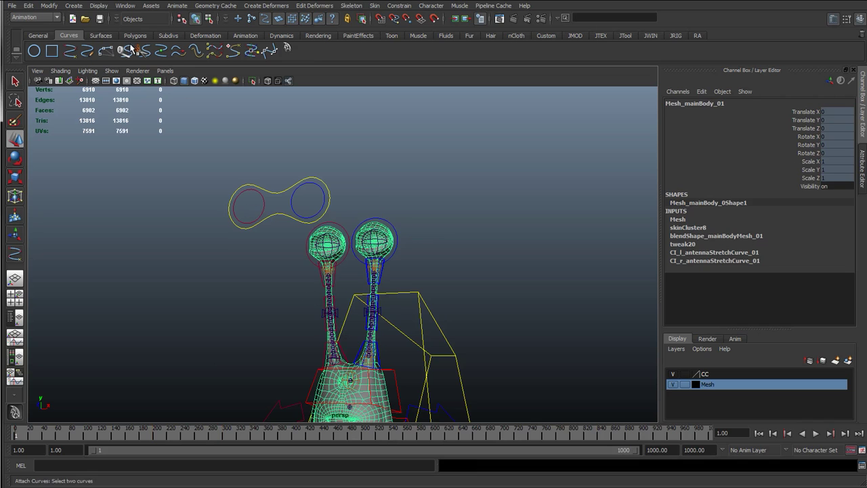
left_click(112, 70)
mouse_move(136, 85)
left_click(215, 91)
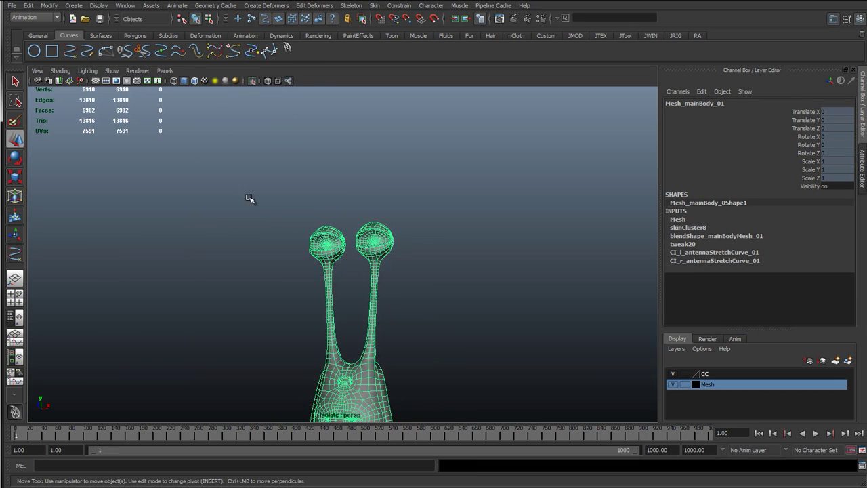
key("f")
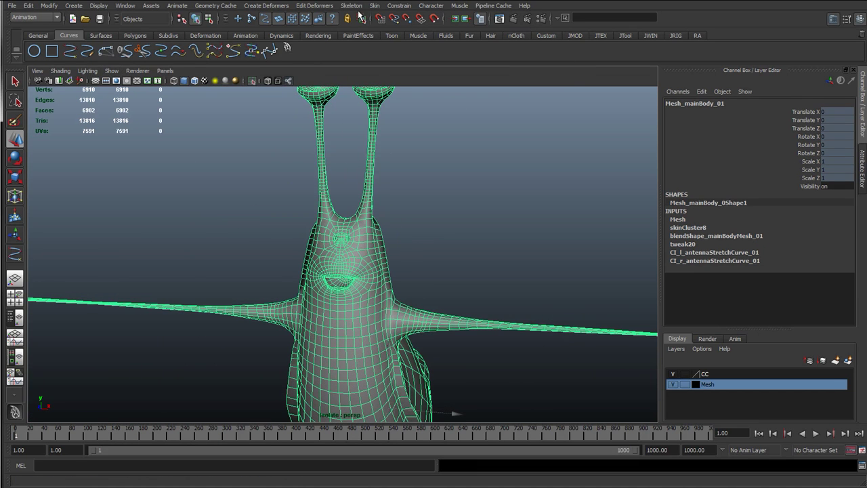
Start the Paint Blend Shape Weights Tool on the main body mesh and choose BMesh_l_antennaStretch_01 as the target.
left_click(314, 6)
mouse_move(328, 41)
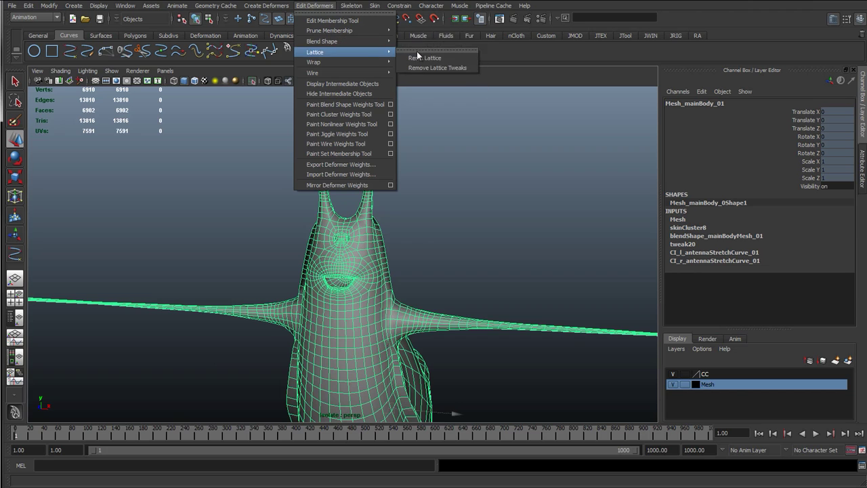
left_click(390, 106)
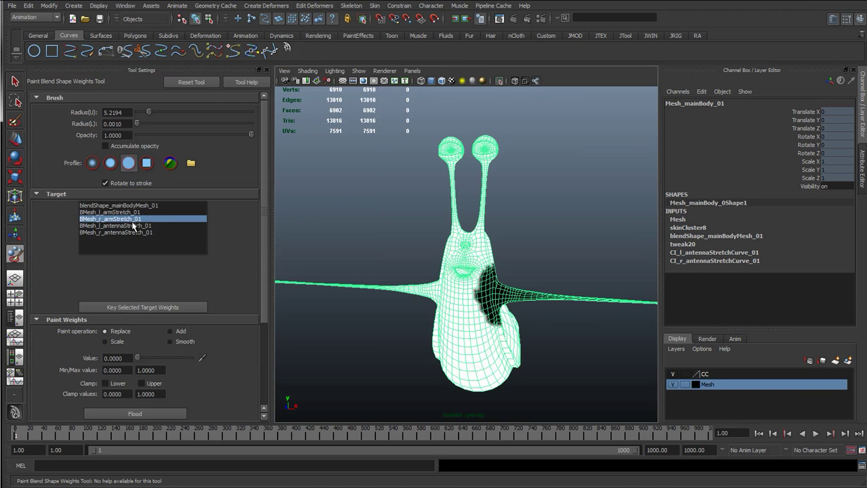
left_click(133, 226)
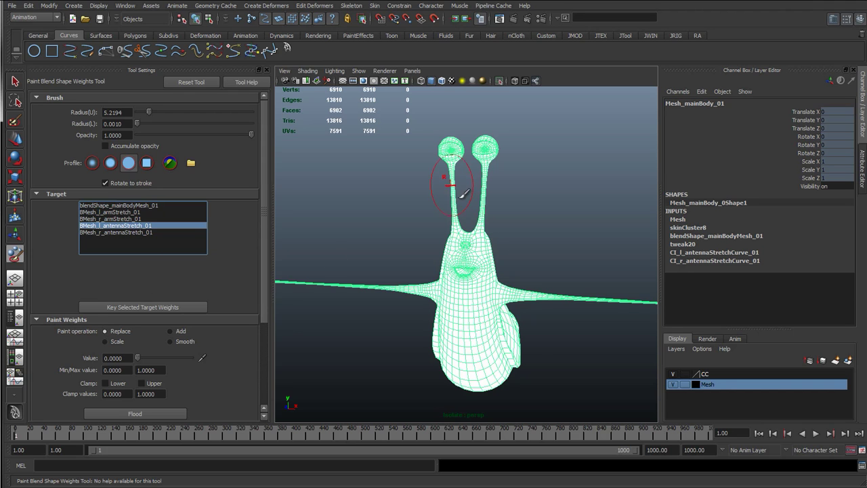
Paint weight 0 over the slug's right eye, its antenna and the surrounding head area, covering front and back.
scroll(462, 177, "up", 5)
left_click_drag(463, 252, 449, 253, "alt")
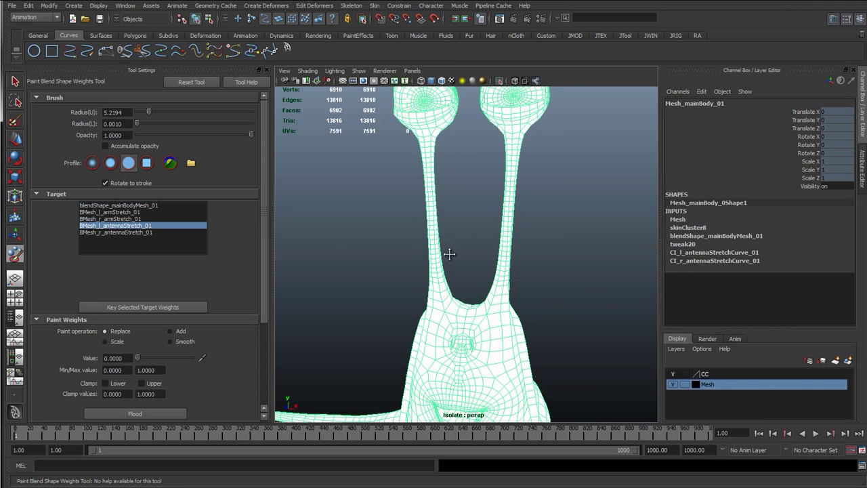
middle_click_drag(449, 253, 459, 280, "alt")
left_click(428, 134)
mouse_move(439, 103)
left_mouse_down()
mouse_move(436, 304)
mouse_move(441, 267)
left_mouse_up()
left_click_drag(335, 285, 167, 289, "alt")
mouse_move(507, 261)
left_mouse_down()
mouse_move(500, 284)
mouse_move(526, 119)
mouse_move(514, 142)
left_mouse_up()
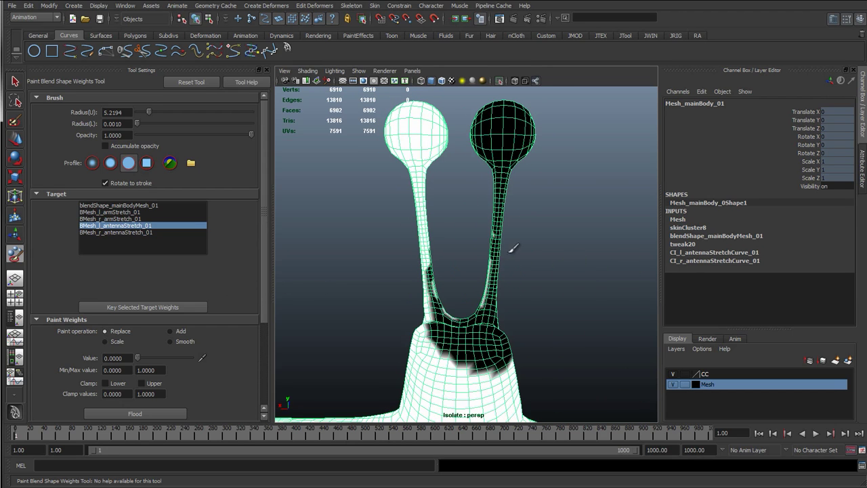
mouse_move(488, 299)
left_mouse_down()
mouse_move(498, 250)
mouse_move(486, 270)
left_mouse_up()
left_click_drag(445, 295, 441, 319)
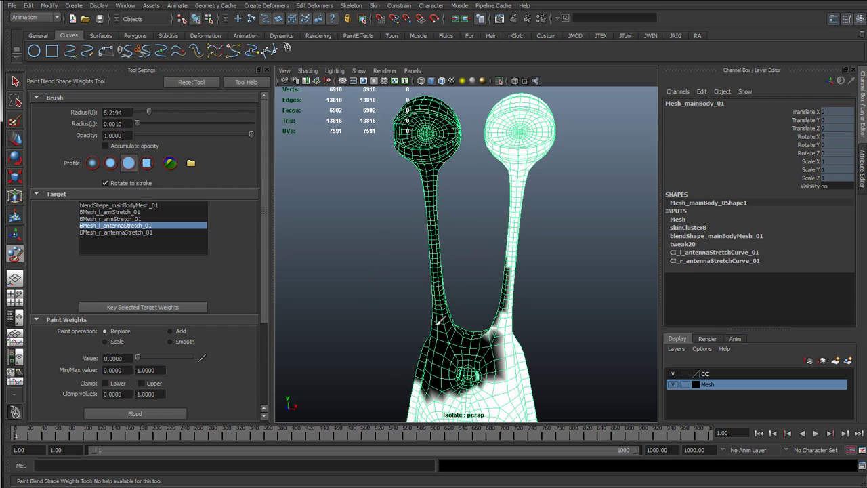
Switch to the Gaussian brush profile with value 1 and paint weight back onto the inner base of the left antenna.
left_click(92, 162)
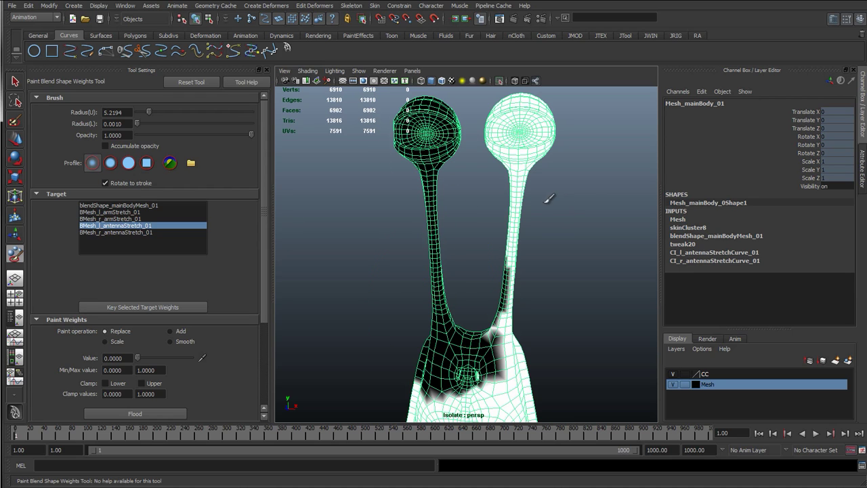
left_click_drag(549, 198, 530, 210, "alt")
middle_click_drag(530, 210, 472, 137, "alt")
scroll(502, 242, "up", 5)
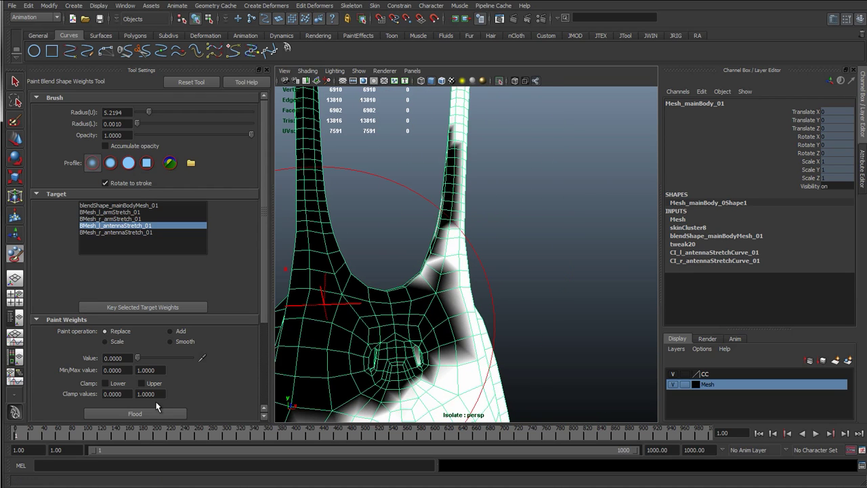
left_click_drag(138, 357, 256, 356)
mouse_move(440, 268)
left_mouse_down()
mouse_move(449, 148)
mouse_move(452, 288)
left_mouse_up()
scroll(526, 287, "down", 5)
left_click_drag(526, 286, 478, 246, "alt")
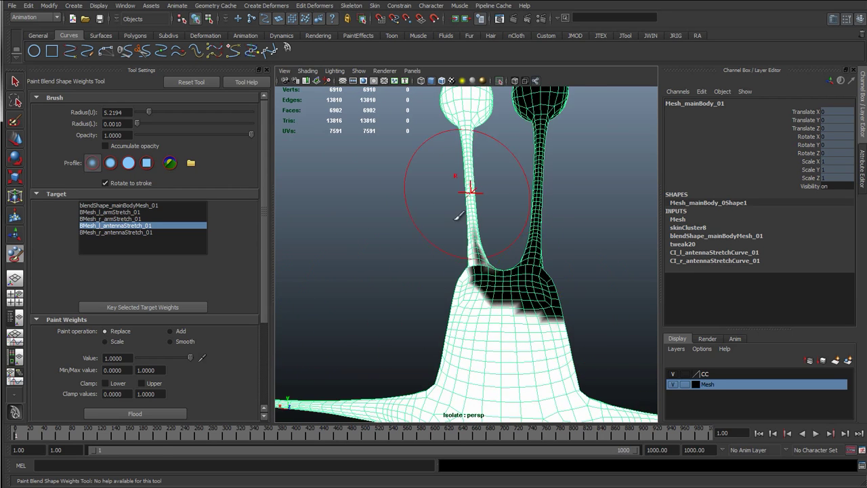
Reduce the brush radius to about 1.65, restore full weight around the left antenna's base from behind, and undo the last stroke.
mouse_move(459, 215)
middle_mouse_down("alt")
mouse_move(437, 308)
mouse_move(439, 207)
middle_mouse_up("alt")
scroll(441, 265, "up", 5)
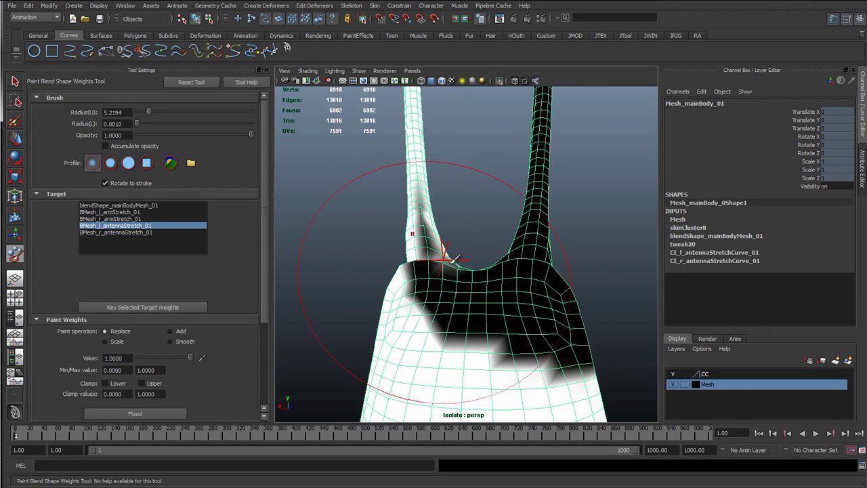
key("b")
left_click_drag(444, 265, 405, 266)
mouse_move(421, 237)
left_mouse_down()
mouse_move(418, 193)
mouse_move(420, 210)
left_mouse_up()
left_click_drag(442, 332, 426, 236)
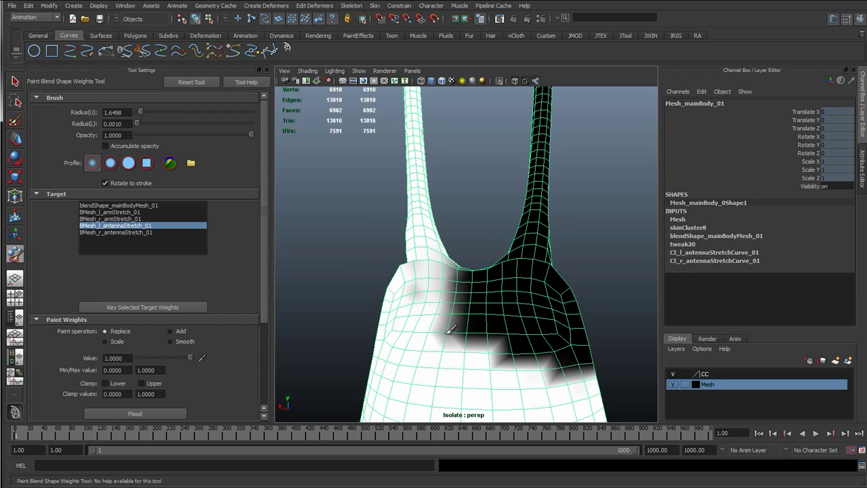
mouse_move(447, 331)
left_mouse_down()
mouse_move(429, 281)
mouse_move(567, 296)
mouse_move(454, 251)
left_mouse_up()
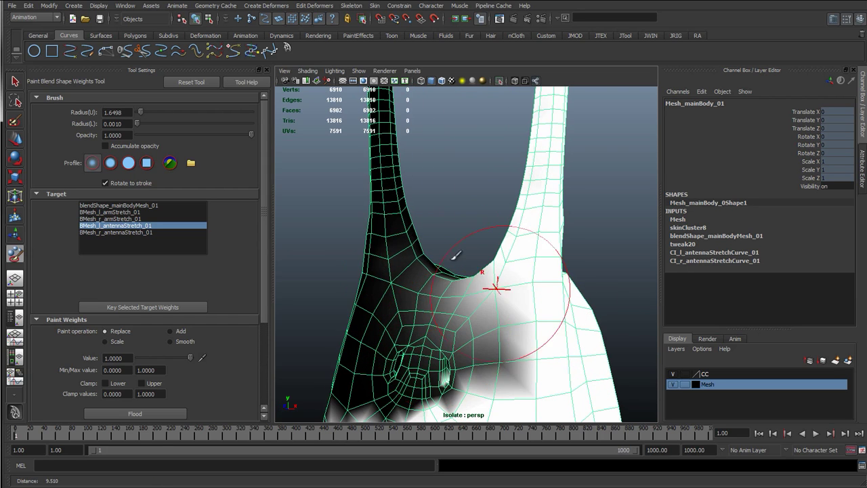
key("ctrl+z")
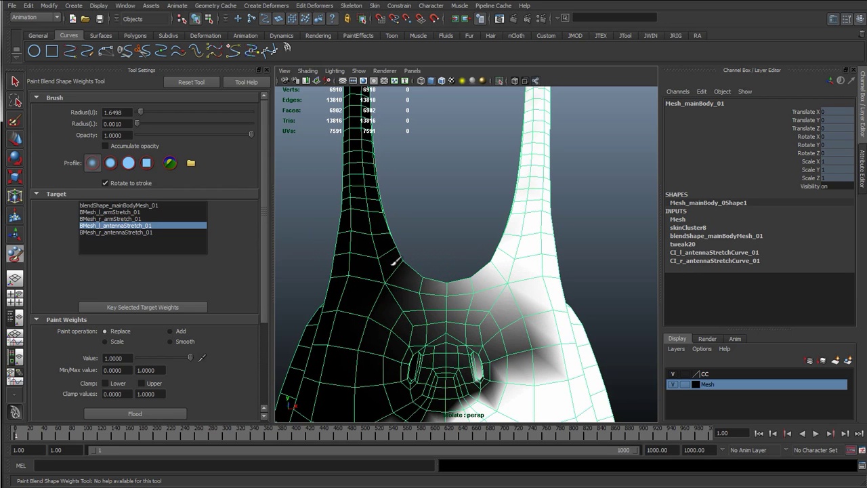
Touch up and smooth the left antenna target's weight transition across the top of the head and the antenna base.
mouse_move(429, 294)
left_mouse_down("alt")
mouse_move(435, 338)
mouse_move(454, 289)
left_mouse_up("alt")
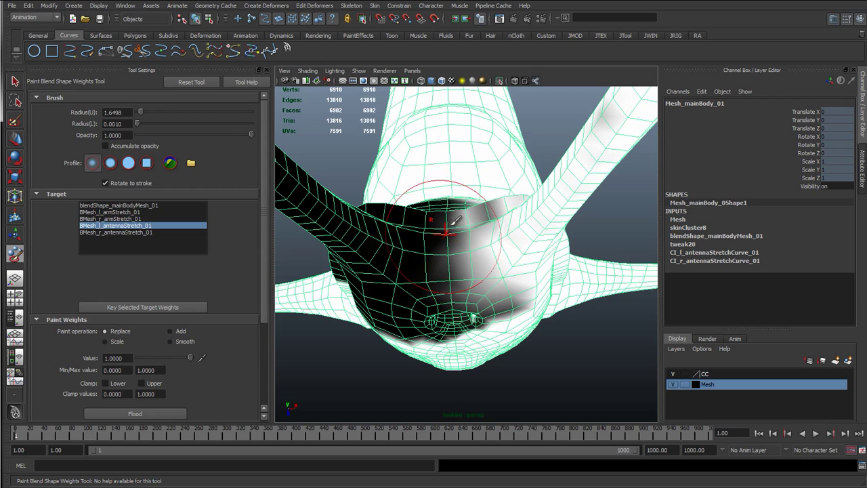
left_click_drag(464, 229, 467, 254)
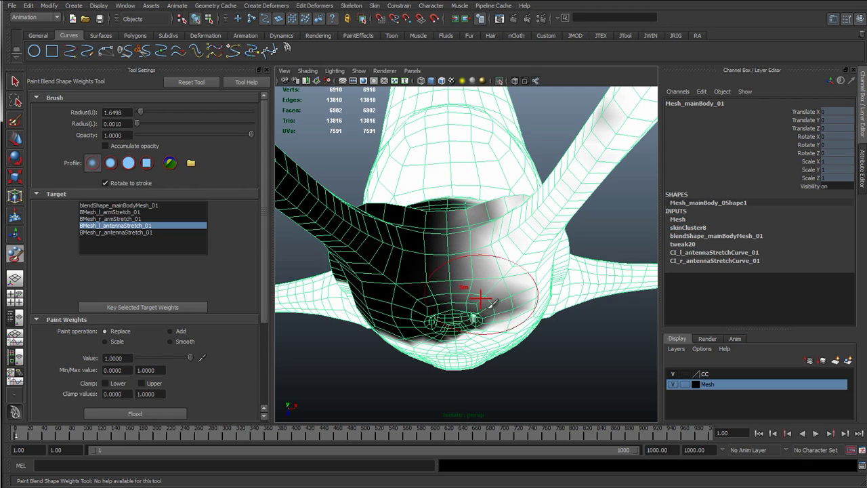
left_click_drag(495, 310, 485, 297, "shift")
left_click_drag(452, 231, 458, 298, "alt")
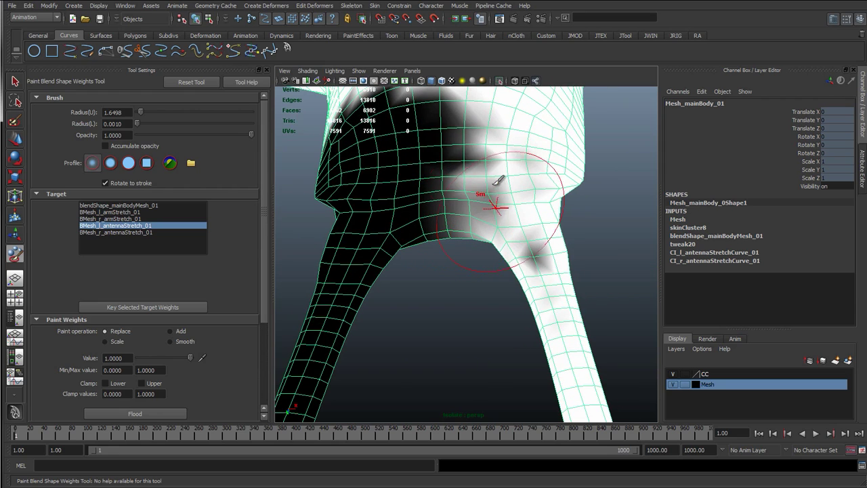
left_click_drag(497, 206, 484, 170)
left_click_drag(552, 267, 540, 216)
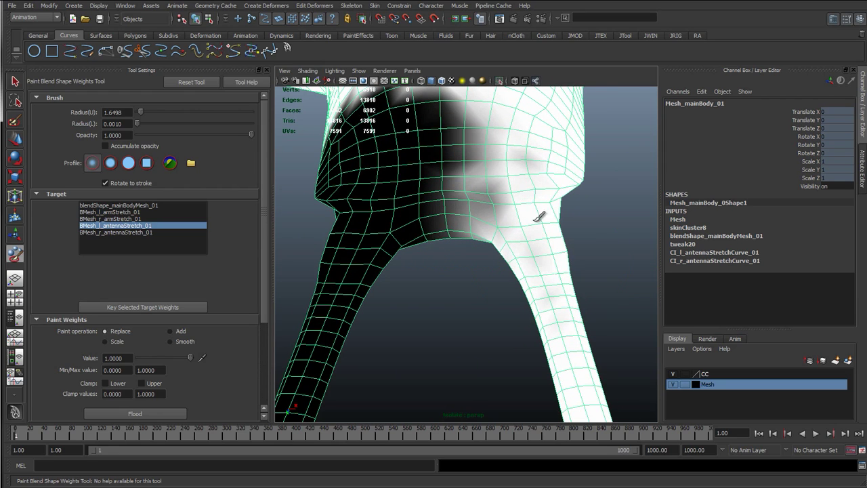
For BMesh_r_antennaStretch_01, use a solid brush to paint weight 0 over the front of the left antenna, enlarging the radius to about 4.83.
left_click(153, 232)
left_click_drag(433, 213, 408, 188, "alt")
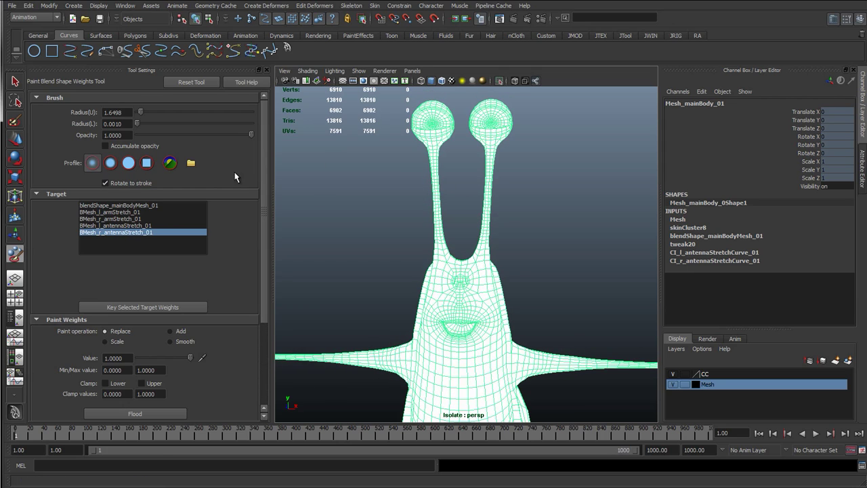
left_click(128, 163)
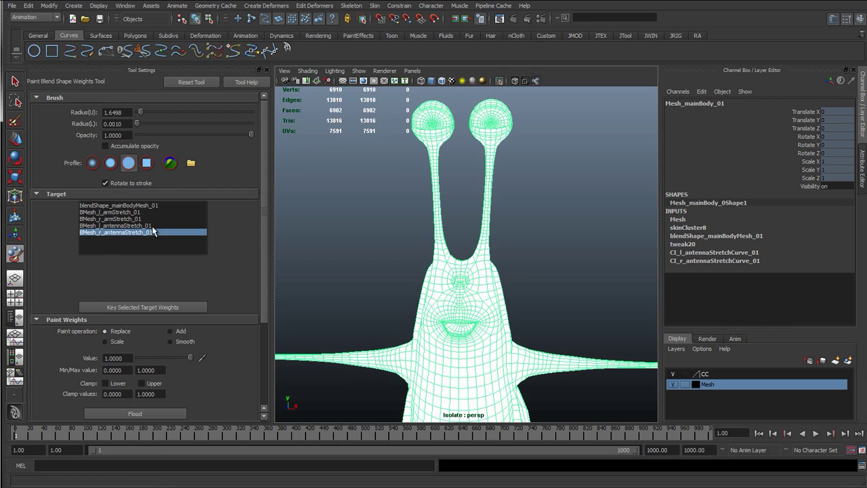
mouse_move(494, 115)
left_mouse_down()
mouse_move(491, 126)
mouse_move(496, 107)
left_mouse_up()
mouse_move(504, 137)
left_mouse_down("ctrl")
mouse_move(493, 137)
mouse_move(497, 107)
left_mouse_up("ctrl")
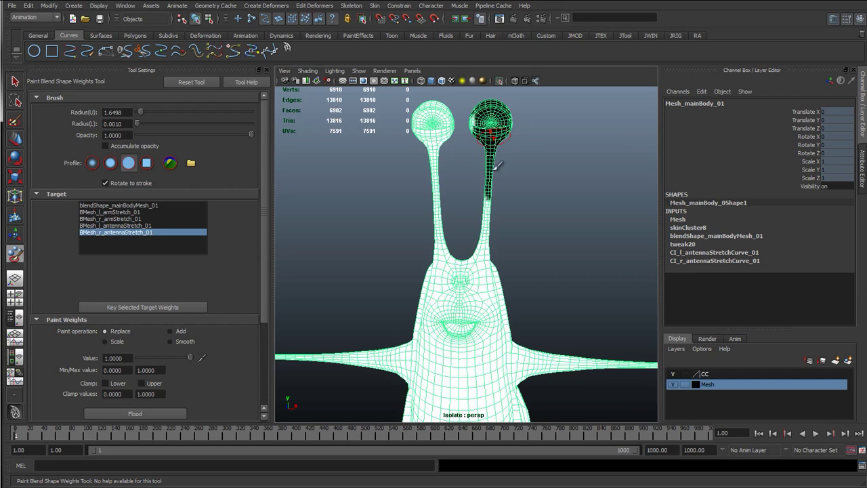
left_click_drag(469, 290, 510, 289)
left_click_drag(487, 230, 493, 118)
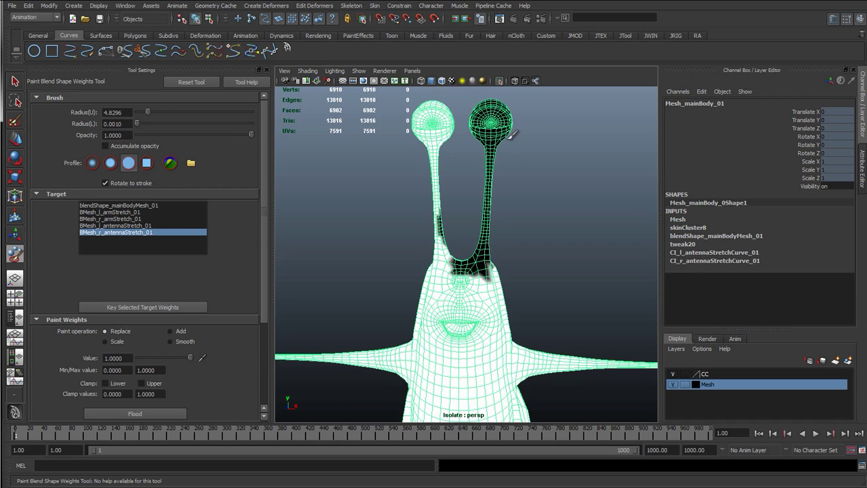
Paint weight 0 over the back of the left eye and antenna for the right antenna target.
mouse_move(376, 182)
left_mouse_down("alt")
mouse_move(464, 140)
mouse_move(465, 126)
left_mouse_up("alt")
middle_click_drag(455, 123, 449, 144, "alt")
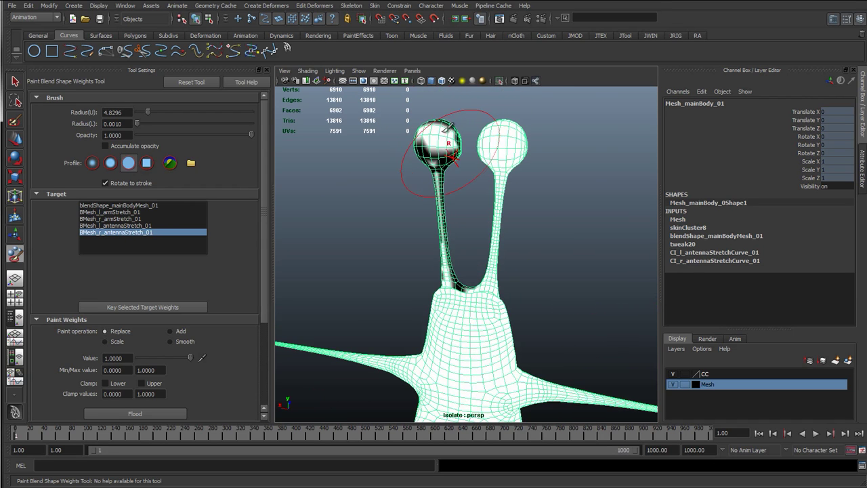
left_click_drag(448, 141, 439, 144)
left_click_drag(439, 245, 447, 234)
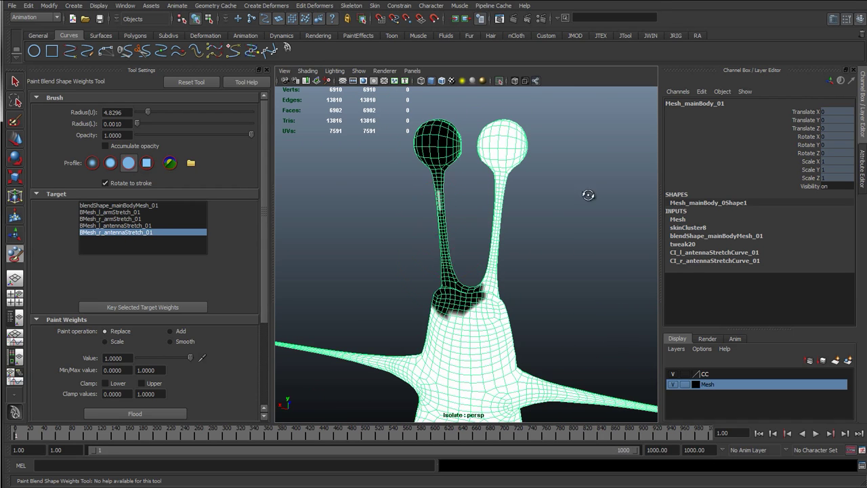
left_click_drag(587, 195, 441, 193, "alt")
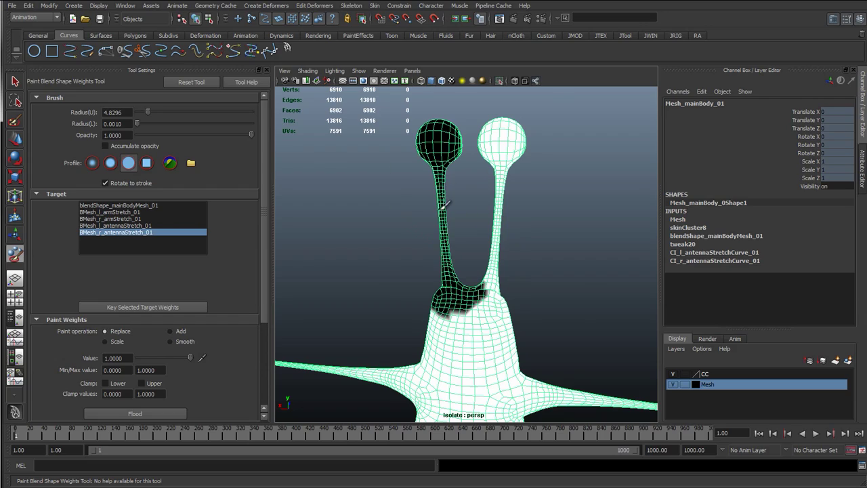
Check the painted left eye and antenna for gaps and extend the zero weight across the back of the head.
scroll(447, 226, "up", 4)
mouse_move(472, 141)
left_mouse_down("alt")
mouse_move(534, 223)
mouse_move(590, 203)
mouse_move(581, 160)
left_mouse_up("alt")
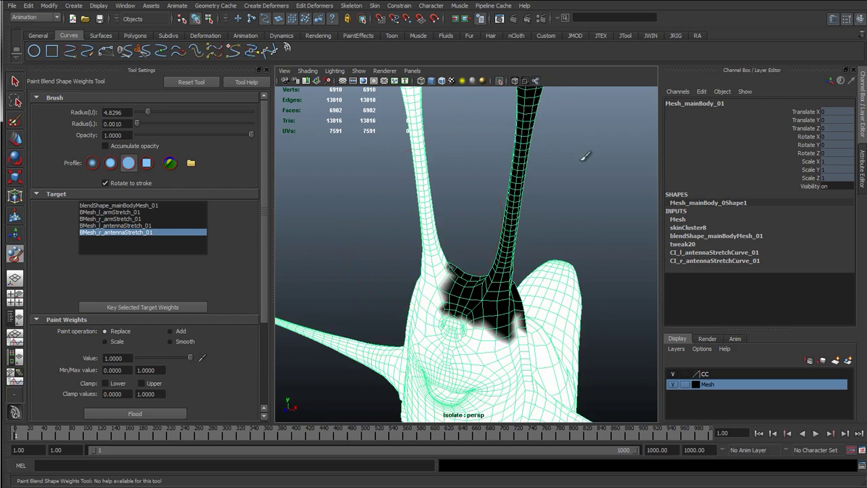
middle_click_drag(586, 156, 579, 261, "alt")
mouse_move(579, 261)
left_mouse_down("alt")
mouse_move(513, 273)
mouse_move(590, 257)
mouse_move(584, 281)
left_mouse_up("alt")
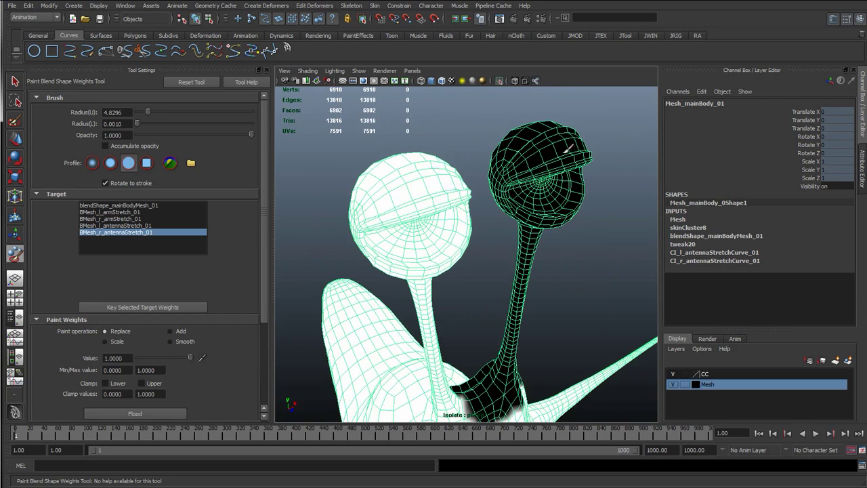
mouse_move(559, 234)
left_mouse_down("alt")
mouse_move(312, 232)
mouse_move(484, 101)
left_mouse_up("alt")
scroll(497, 283, "up", 5)
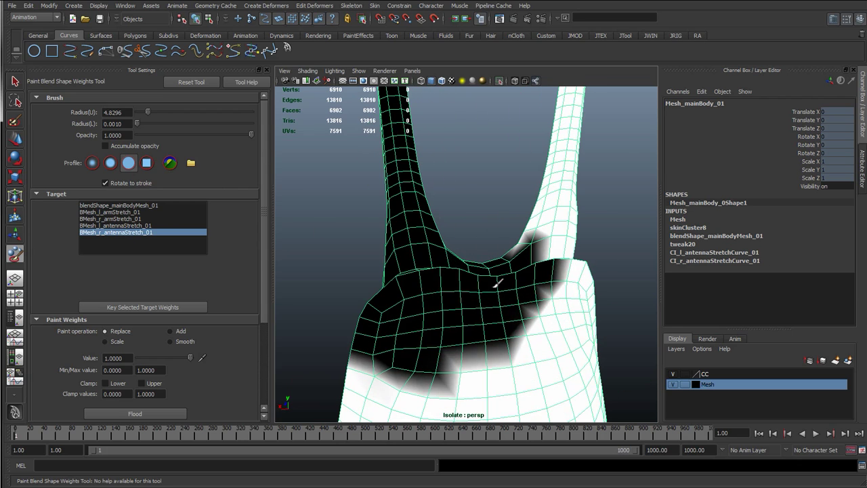
left_click_drag(497, 283, 406, 286)
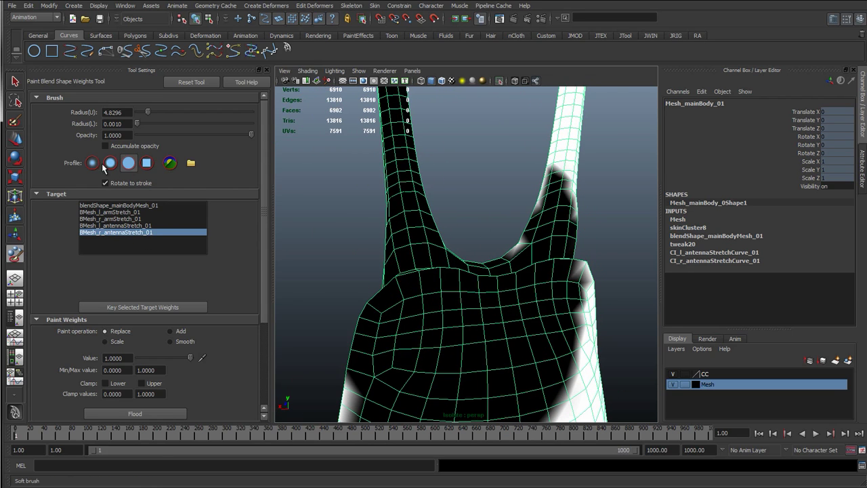
With a soft brush, paint weight 1 over the back of the right antenna and its base for the right antenna target.
left_click(93, 164)
left_click_drag(393, 326, 497, 302, "alt")
scroll(497, 301, "up", 5)
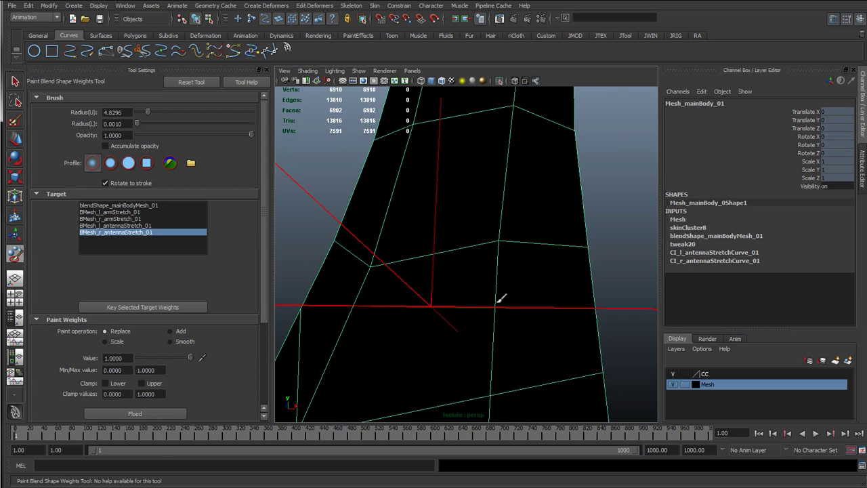
right_click_drag(497, 301, 416, 302, "alt")
right_click_drag(513, 291, 556, 292, "alt")
right_click_drag(438, 305, 406, 252, "alt")
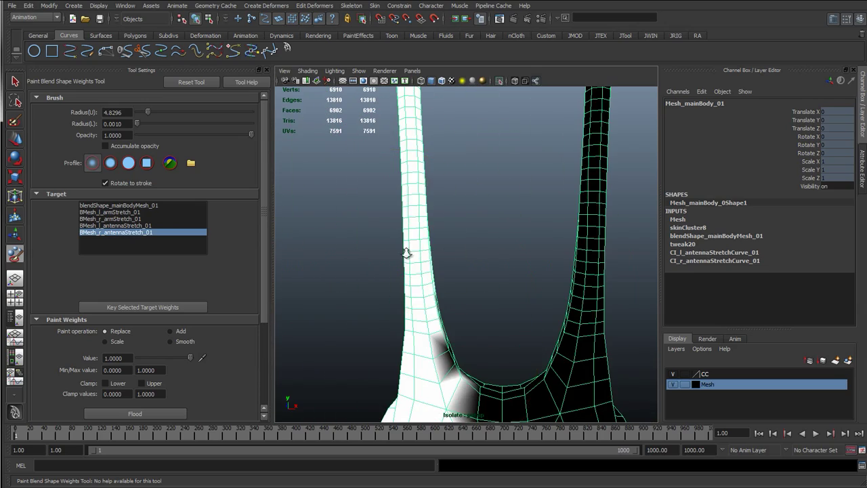
scroll(406, 252, "down", 5)
left_click_drag(416, 253, 325, 312, "alt")
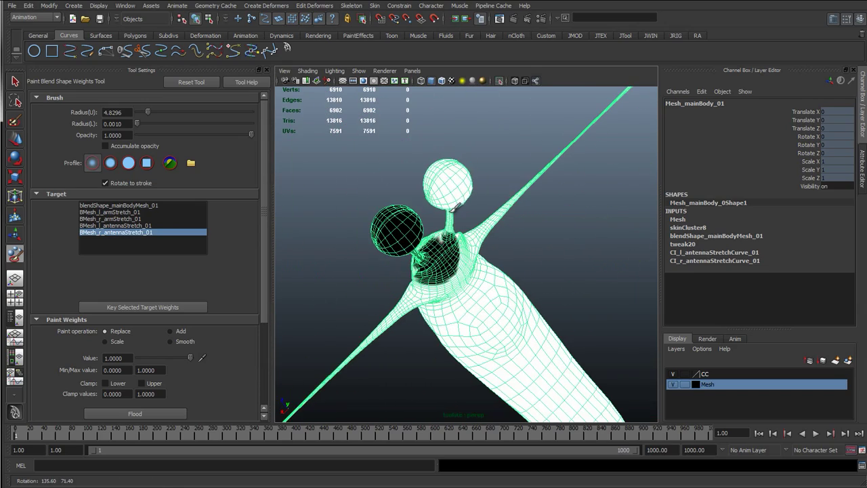
left_click_drag(501, 223, 567, 237, "alt")
right_click_drag(413, 230, 463, 229, "alt")
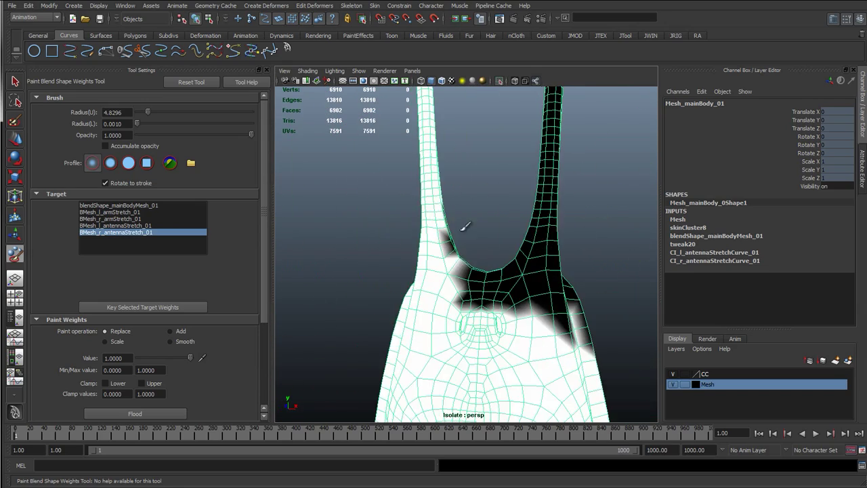
mouse_move(396, 242)
left_mouse_down("alt")
mouse_move(502, 291)
mouse_move(544, 291)
mouse_move(531, 288)
left_mouse_up("alt")
left_click(494, 266)
scroll(495, 277, "up", 5)
left_click(506, 241)
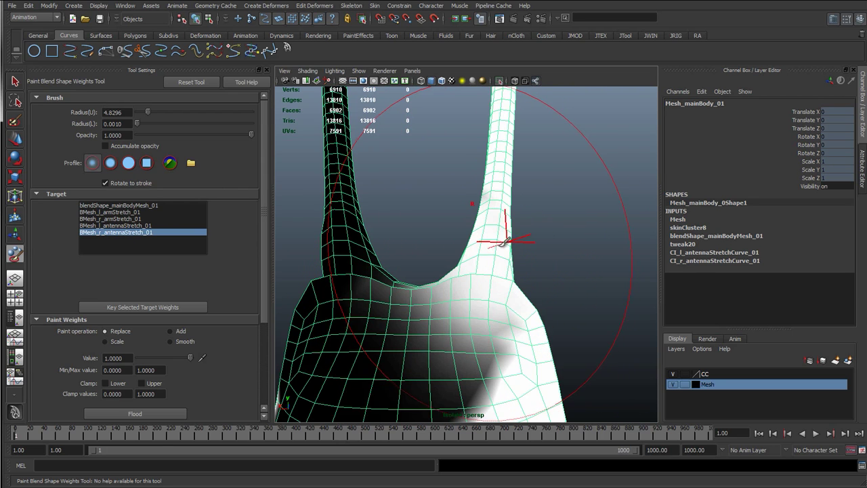
Reduce the brush radius to about 1.58 and touch up the weight transition across the back of the head.
key("b")
mouse_move(478, 274)
left_mouse_down()
mouse_move(383, 285)
mouse_move(414, 300)
mouse_move(408, 311)
left_mouse_up()
middle_click_drag(408, 298, 403, 195, "alt")
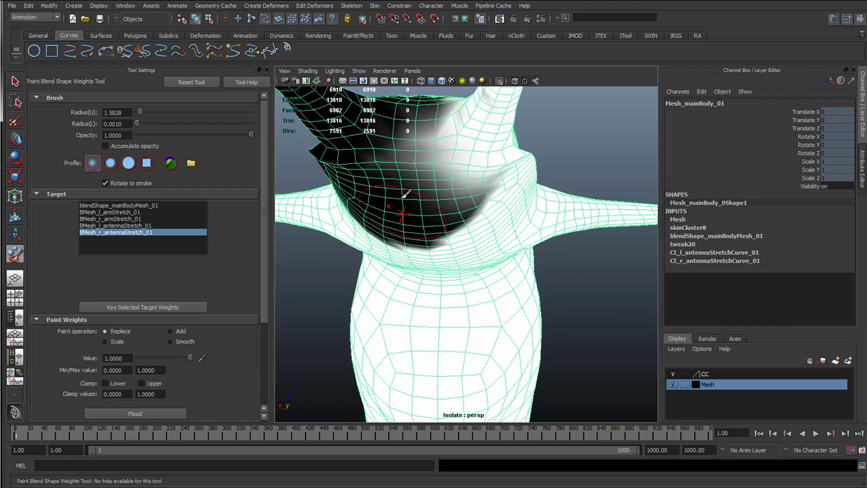
mouse_move(405, 194)
left_mouse_down("alt")
mouse_move(393, 231)
mouse_move(408, 163)
mouse_move(416, 192)
mouse_move(442, 211)
left_mouse_up("alt")
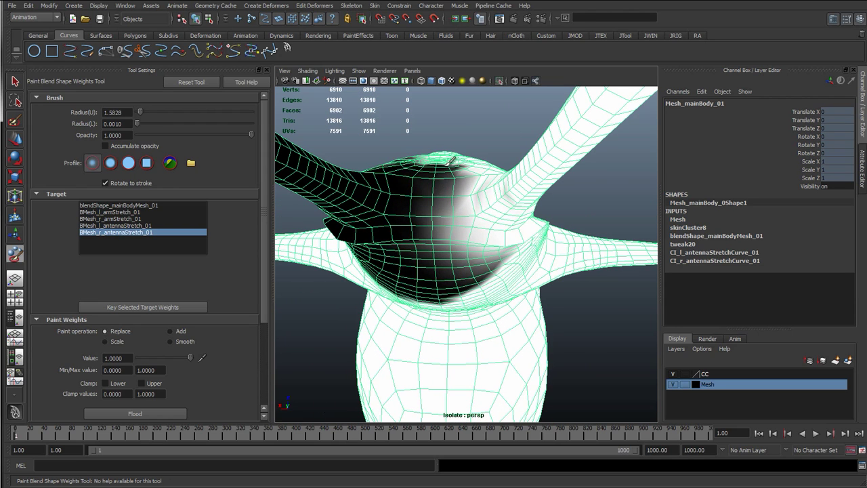
key("ctrl+z")
Leave weight painting and turn off the isolated view of the body mesh to show the full rig.
left_click(15, 82)
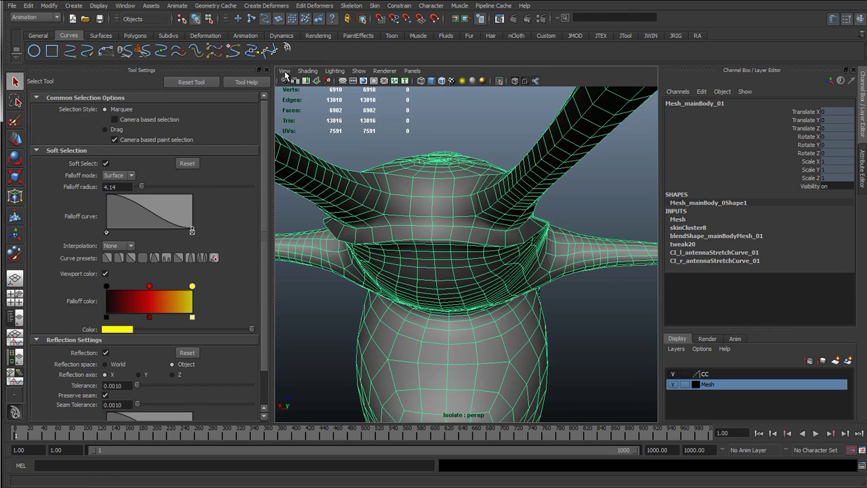
left_click(259, 70)
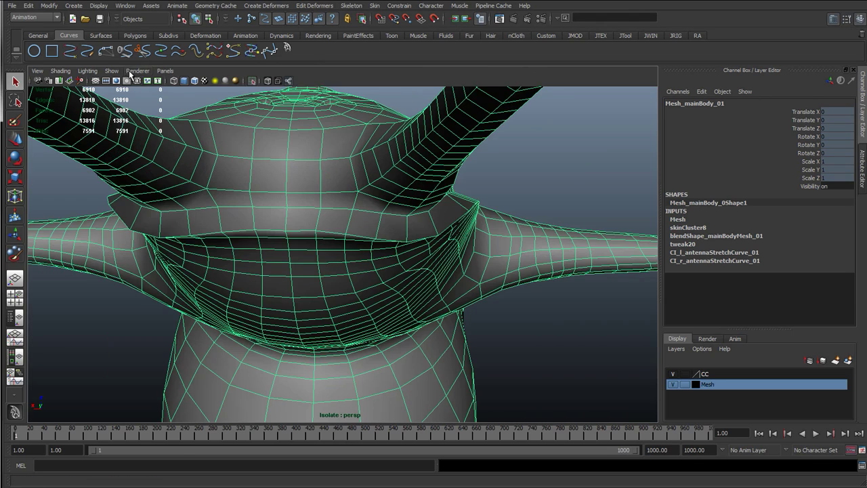
left_click(112, 71)
mouse_move(139, 84)
left_click(222, 91)
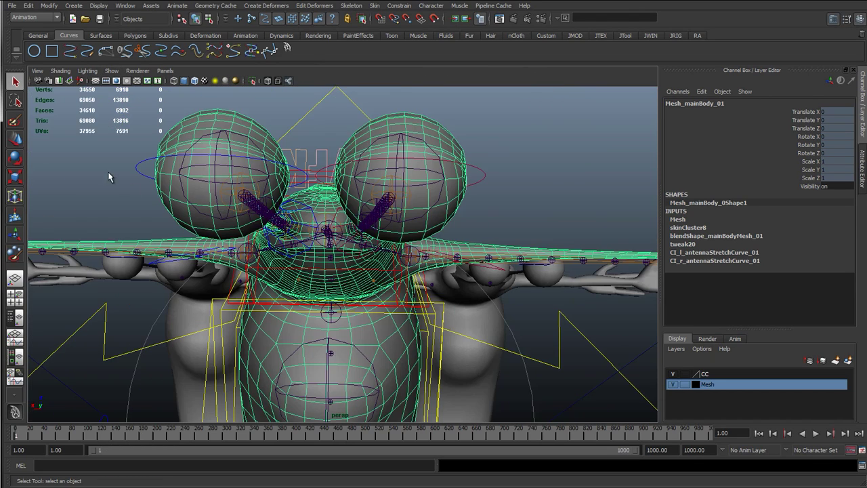
left_click(110, 176)
left_click_drag(354, 216, 457, 315, "alt")
right_click_drag(457, 315, 95, 300, "alt")
Show the Outliner beside the perspective view and locate the blendShapes01 group under charNode01.
left_click(20, 323)
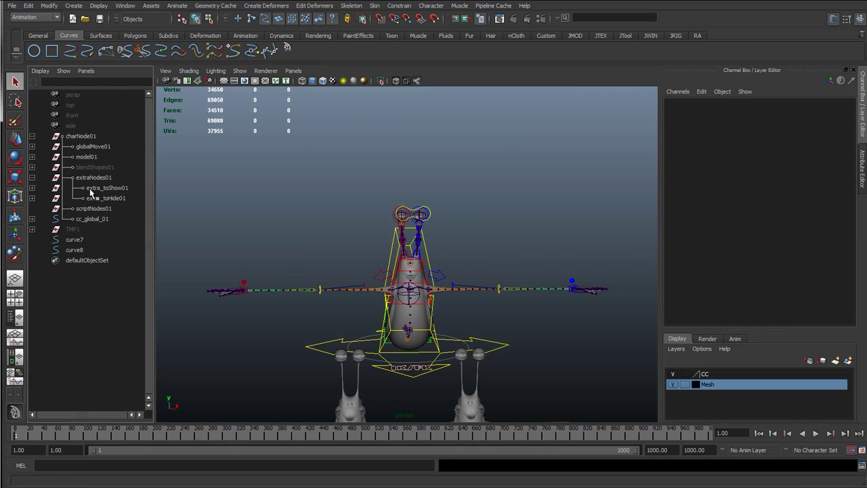
left_click(96, 167)
left_click(106, 198)
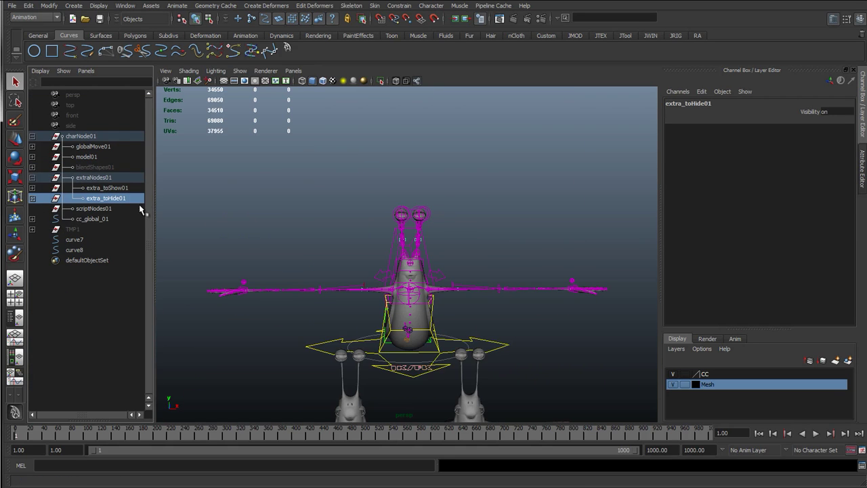
left_click(97, 169)
Parent the four left and right antenna and arm stretch target meshes under the hidden blendShapes01 group.
middle_click_drag(358, 337, 330, 200, "alt")
left_click(333, 306)
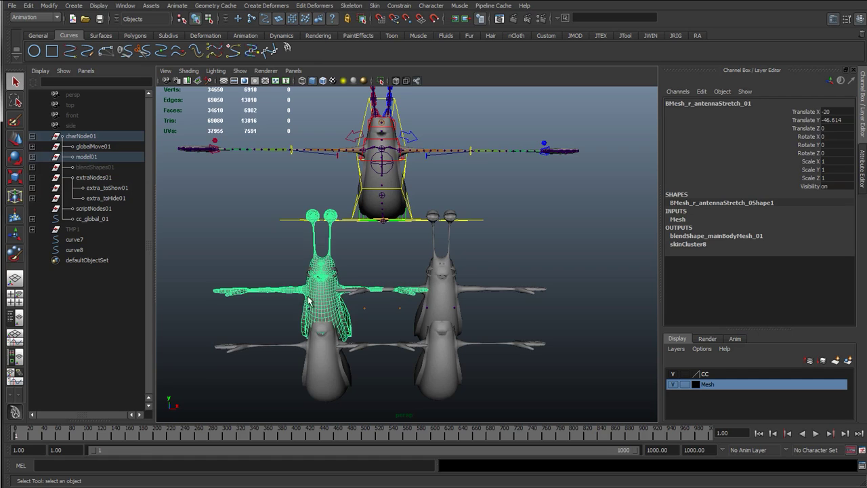
right_click_drag(308, 296, 367, 319, "alt")
middle_click_drag(366, 324, 450, 243, "alt")
left_click(450, 244, "shift")
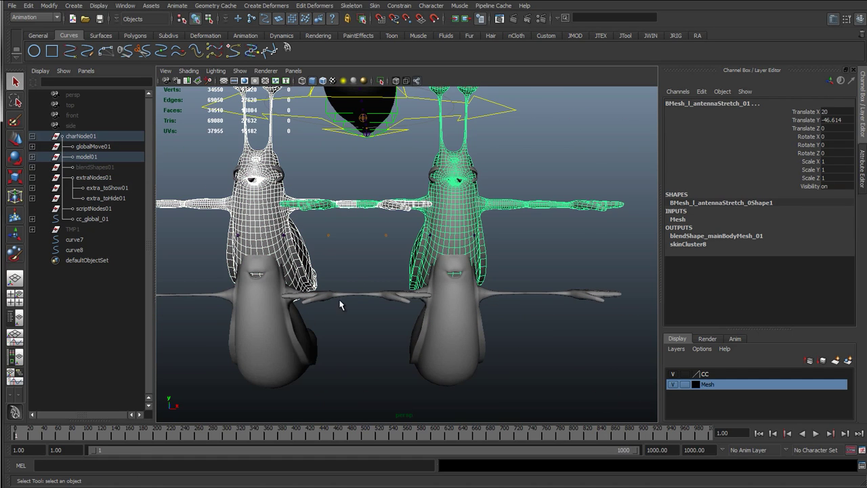
left_click(294, 330, "shift")
left_click(444, 333)
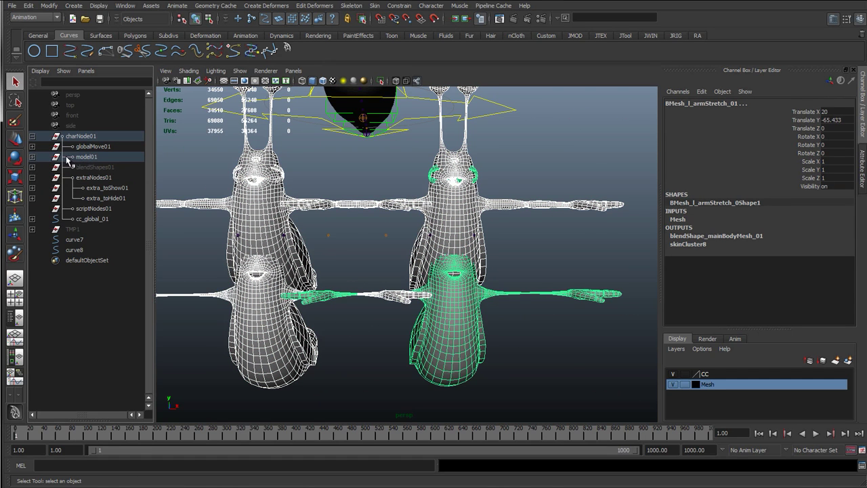
left_click(94, 167)
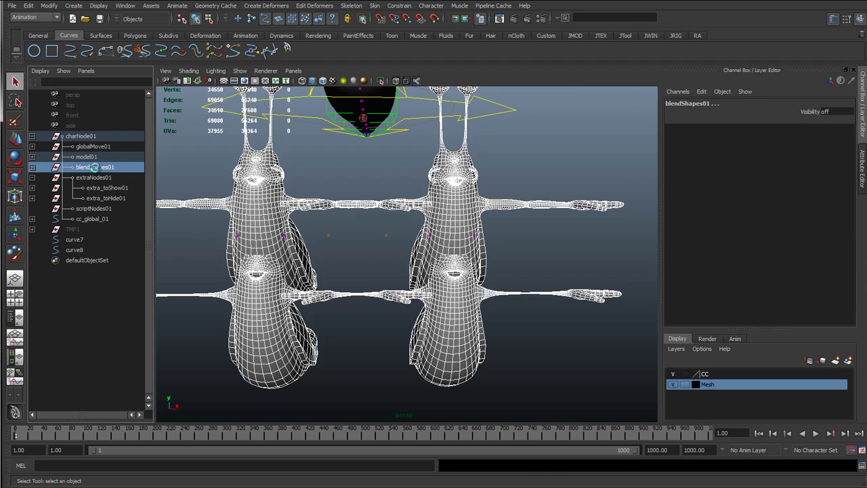
key("p")
left_click(95, 168)
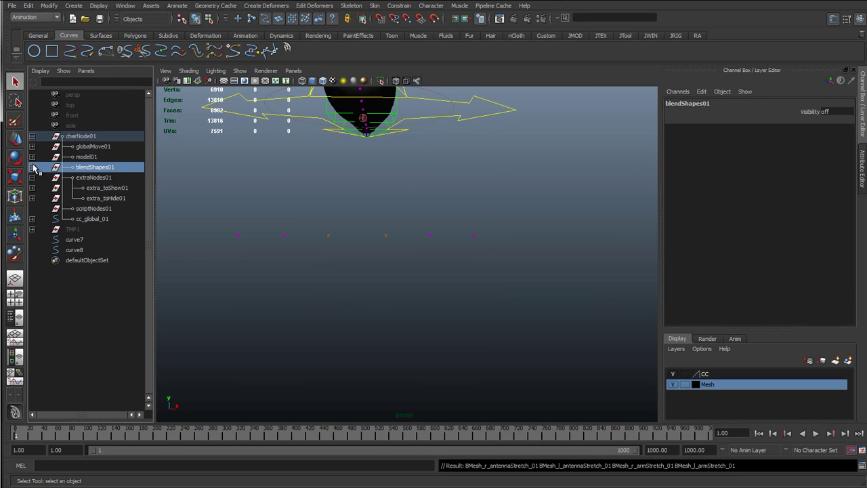
Turn off visibility for the extra_toHide01 group inside extraNodes01 and collapse the charNode01 hierarchy.
left_click(32, 179)
left_click(80, 181)
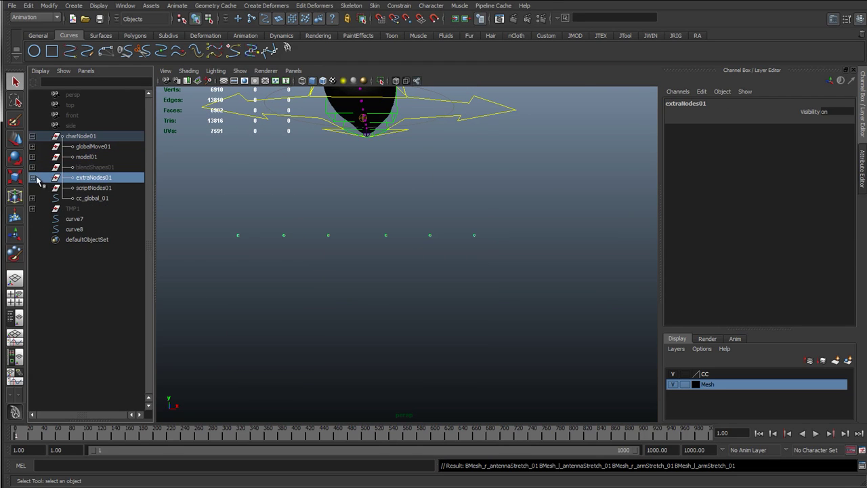
left_click(32, 178)
left_click(107, 197)
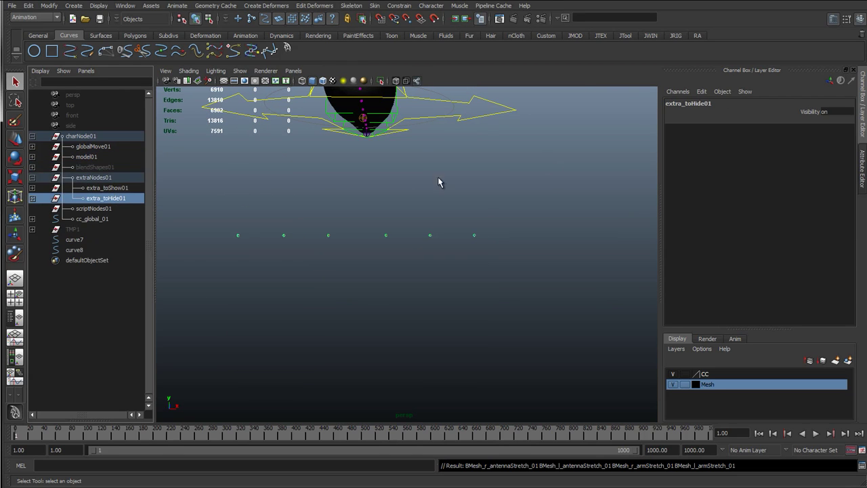
left_click(835, 112)
type("0")
key("Return")
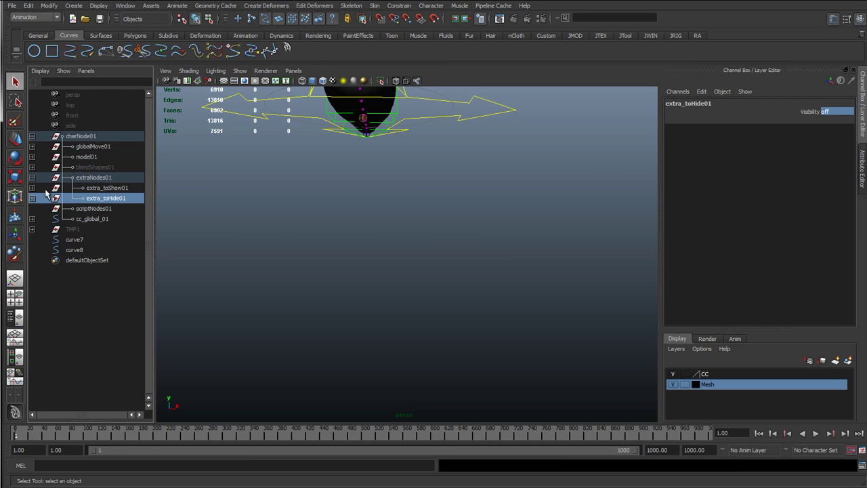
left_click(32, 177)
left_click(31, 136)
left_click(101, 136)
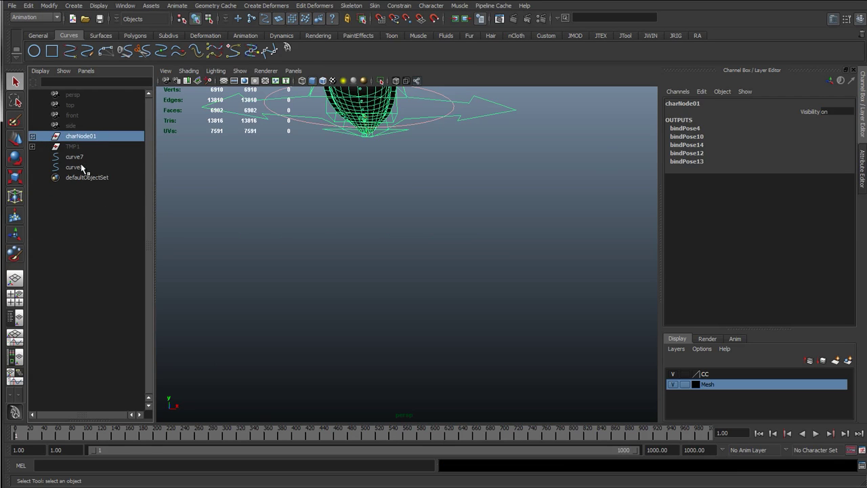
Select curve7 and examine in wireframe where it runs within the slug's antennas.
left_click(124, 158)
left_click_drag(397, 123, 414, 310, "alt")
middle_click_drag(421, 258, 415, 344, "alt")
left_click_drag(416, 342, 354, 332, "alt")
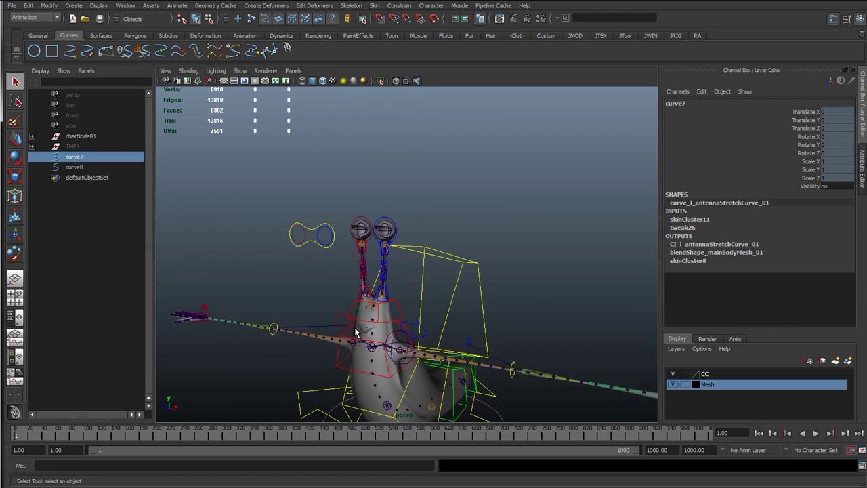
middle_click_drag(361, 308, 376, 249, "alt")
key("4")
right_click_drag(411, 246, 437, 274, "alt")
middle_click_drag(437, 274, 430, 376, "alt")
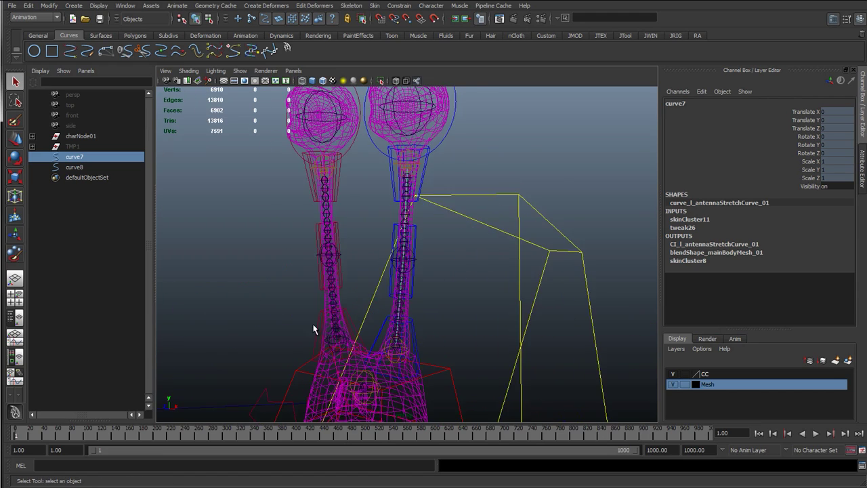
left_click_drag(275, 322, 358, 293, "alt")
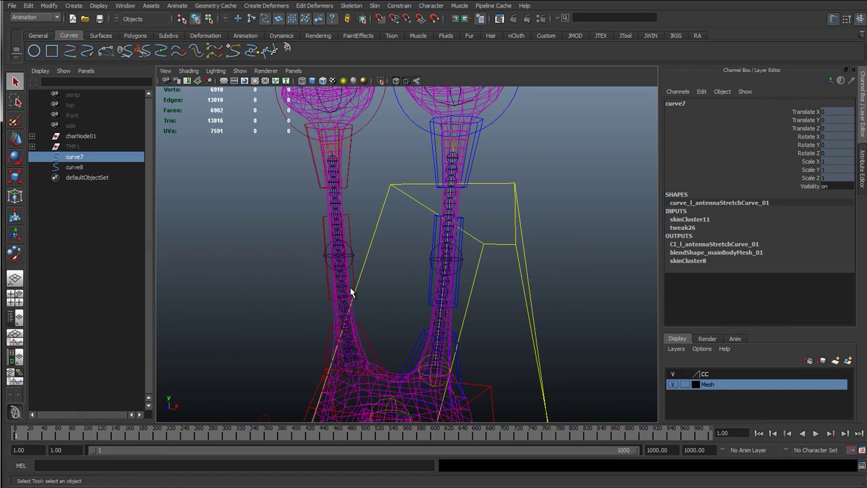
Rename curve7 to curve_l_antennaStretchCurve_01, reusing the name of its shape node.
double_click(82, 157)
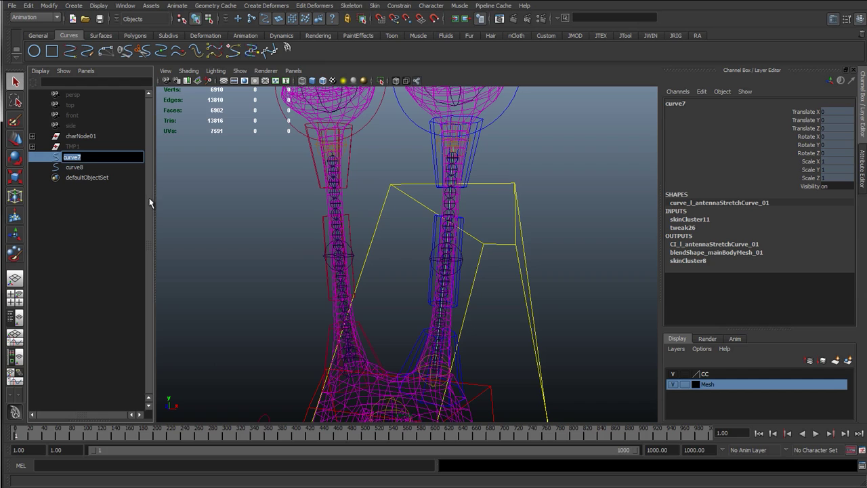
left_click(222, 204)
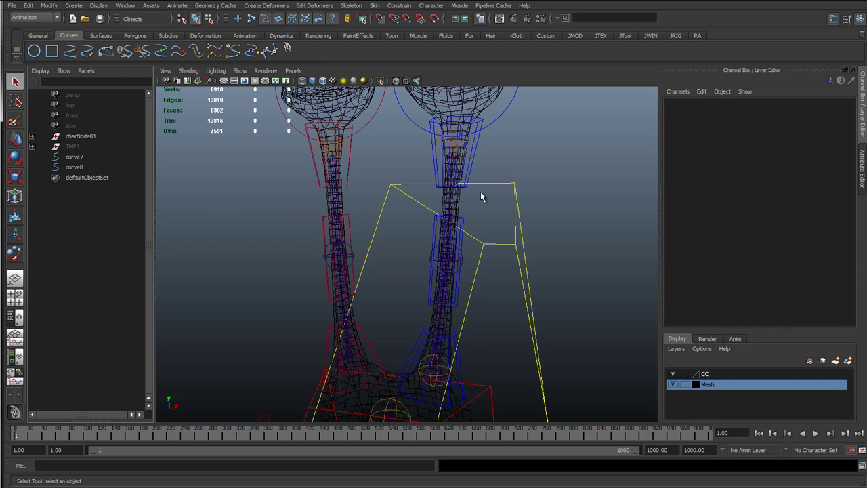
left_click(67, 157)
left_click(862, 163)
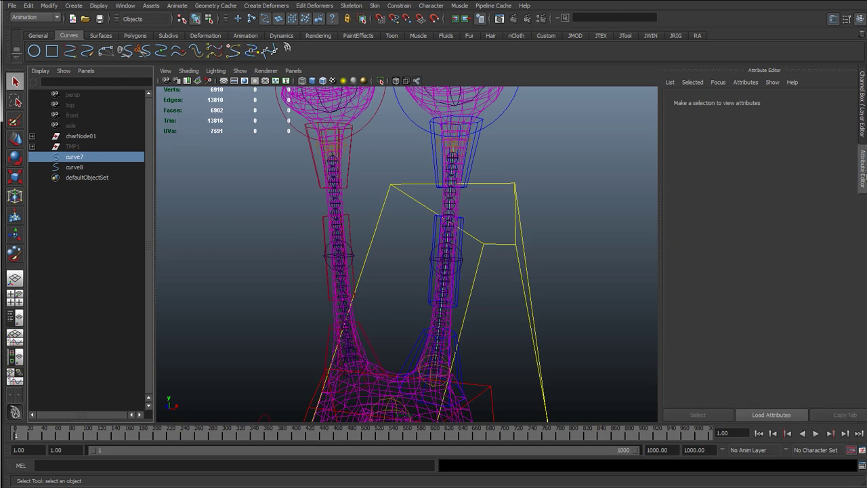
double_click(755, 129)
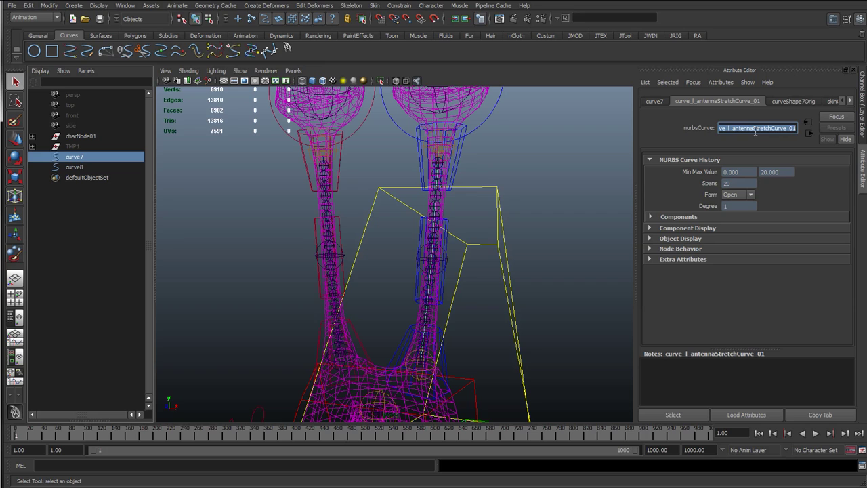
left_click(664, 101)
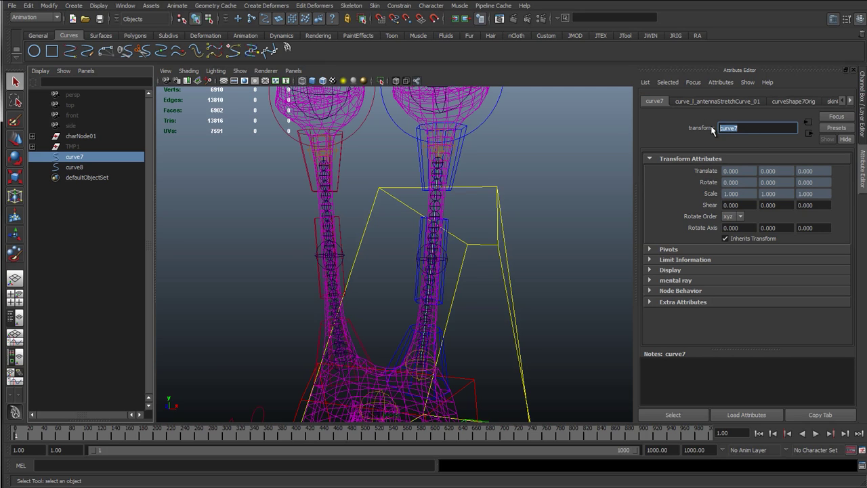
key("Return")
Rename curve8 to curve_r_antennaStretchCurve_01, reusing its shape node's name.
left_click(74, 167)
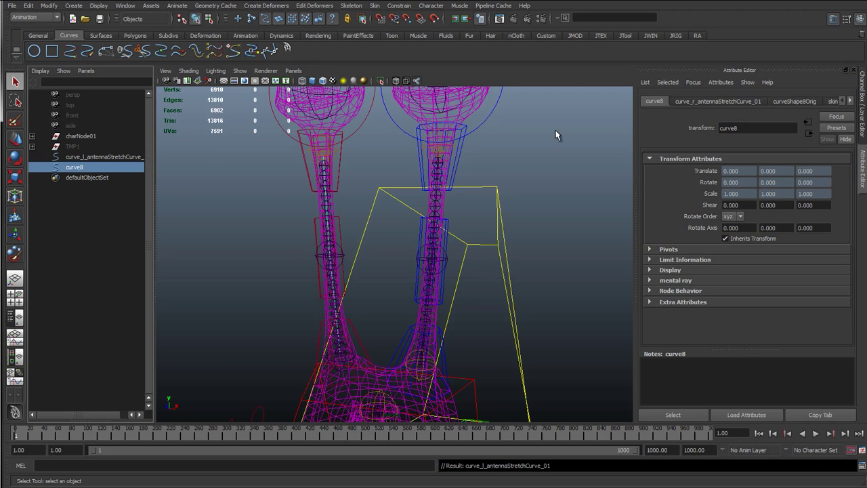
left_click(722, 102)
double_click(756, 126)
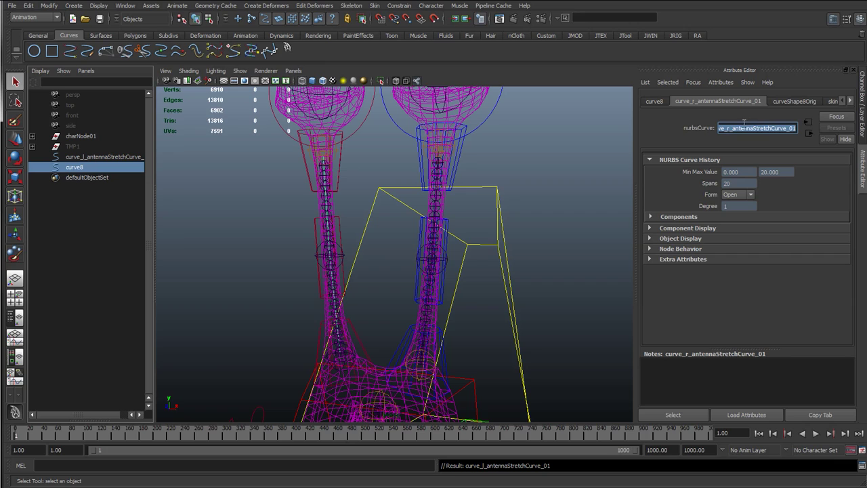
left_click(665, 101)
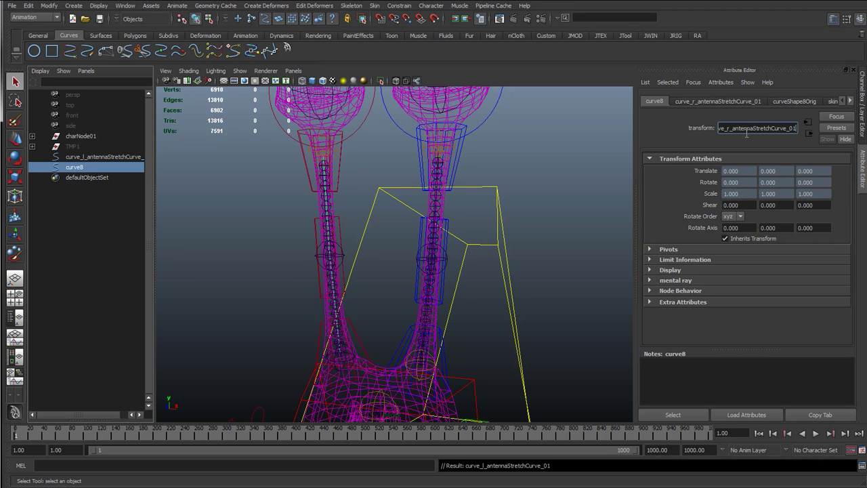
key("Return")
Parent both antenna stretch curves under the extra_toHide01 group in extraNodes01, then collapse the charNode01 hierarchy and clear the selection.
left_click(97, 157)
left_click(92, 168, "shift")
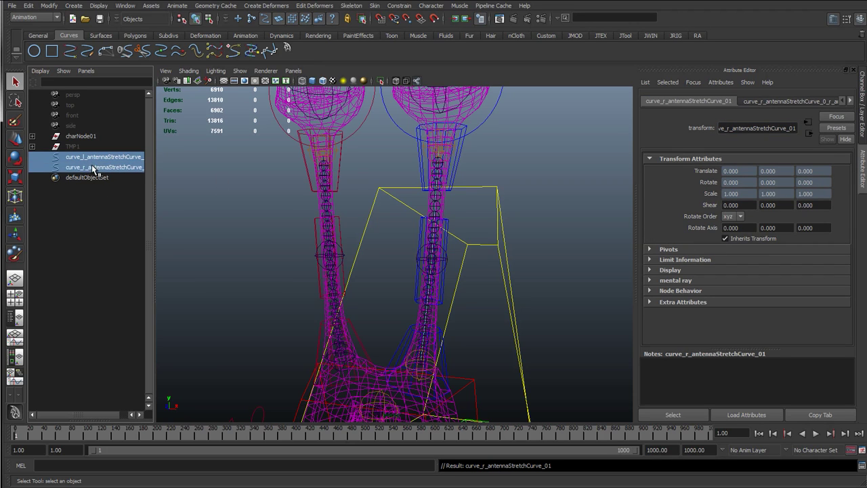
middle_click_drag(92, 168, 33, 140)
left_click(32, 136)
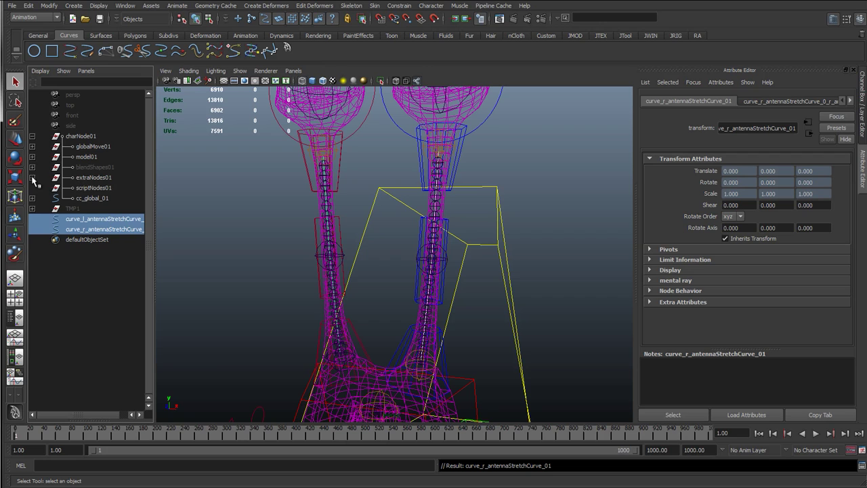
left_click(33, 178)
left_click(116, 198, "ctrl")
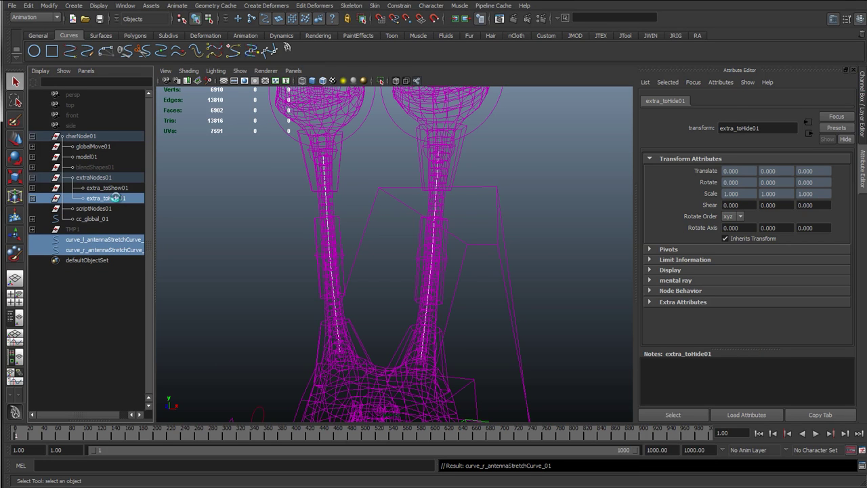
key("p")
left_click(116, 198)
left_click(32, 136)
left_click(309, 249)
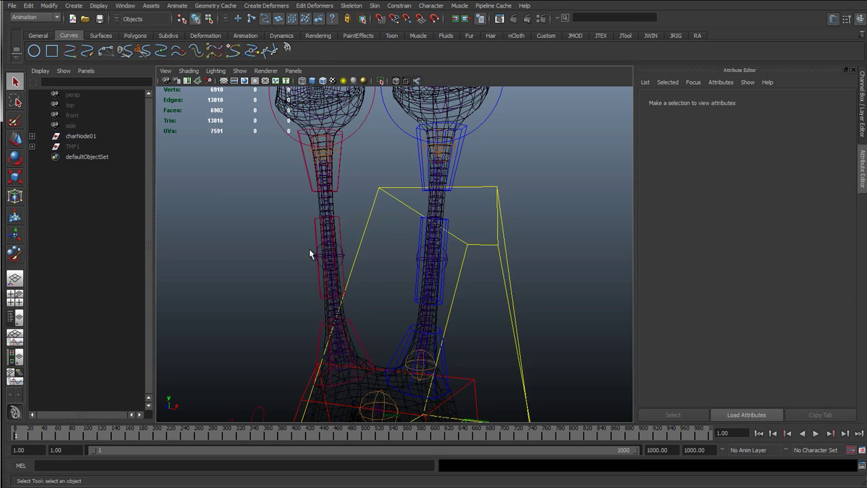
Return to shaded display and look over the whole slug rig from several angles.
scroll(413, 306, "down", 8)
middle_click_drag(402, 320, 362, 242, "alt")
key("5")
right_click_drag(361, 244, 332, 271, "alt")
mouse_move(332, 271)
left_mouse_down("alt")
mouse_move(351, 283)
mouse_move(480, 281)
left_mouse_up("alt")
right_click_drag(480, 281, 294, 254, "alt")
middle_click_drag(340, 297, 293, 296, "alt")
left_click_drag(293, 295, 306, 276, "alt")
left_click_drag(214, 262, 234, 270, "alt")
middle_click_drag(210, 264, 281, 270, "alt")
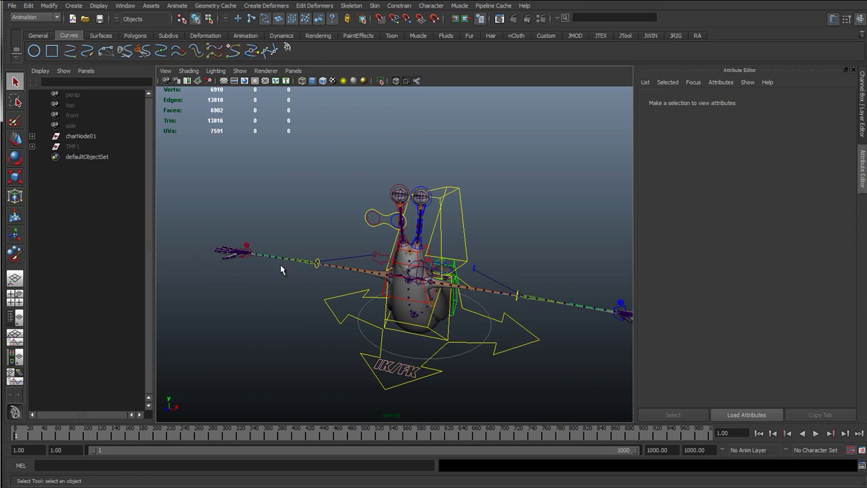
Set Translate X of the right wrist control cc_r_wrist_01 to 0.
left_click(242, 255)
left_click(245, 256)
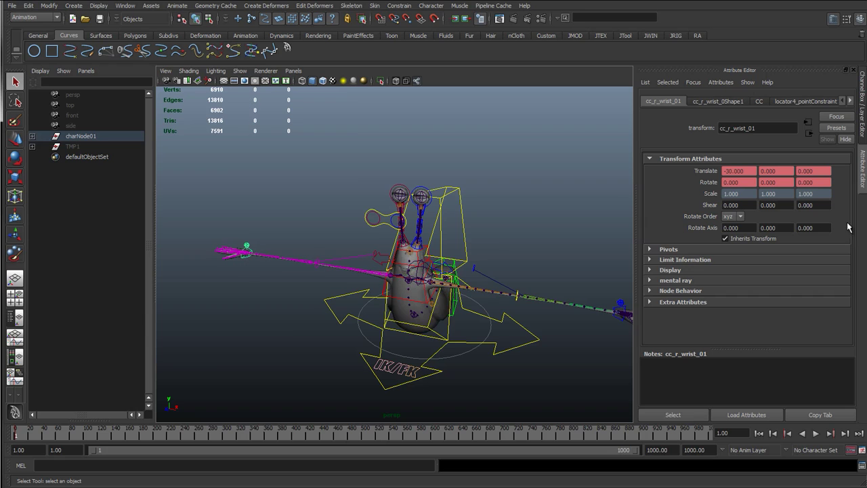
left_click(864, 136)
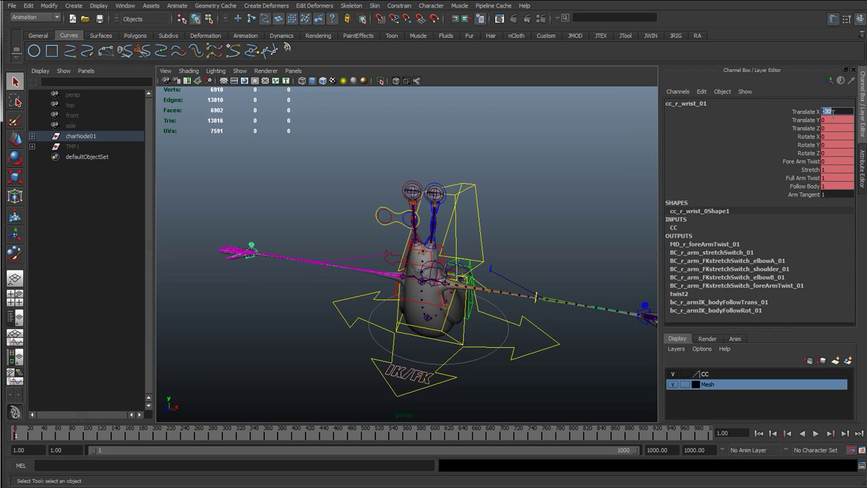
type("0")
key("Return")
Bring the slug's left wrist control into close view.
middle_click_drag(474, 268, 339, 252, "alt")
right_click_drag(338, 252, 596, 315, "alt")
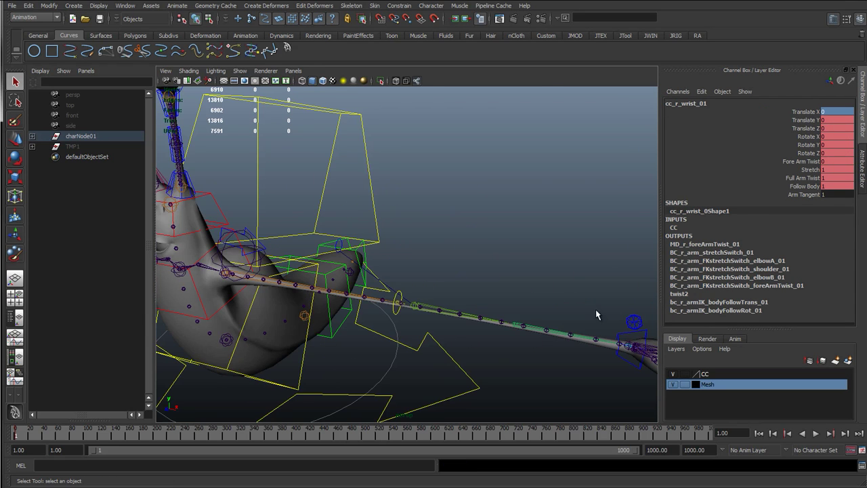